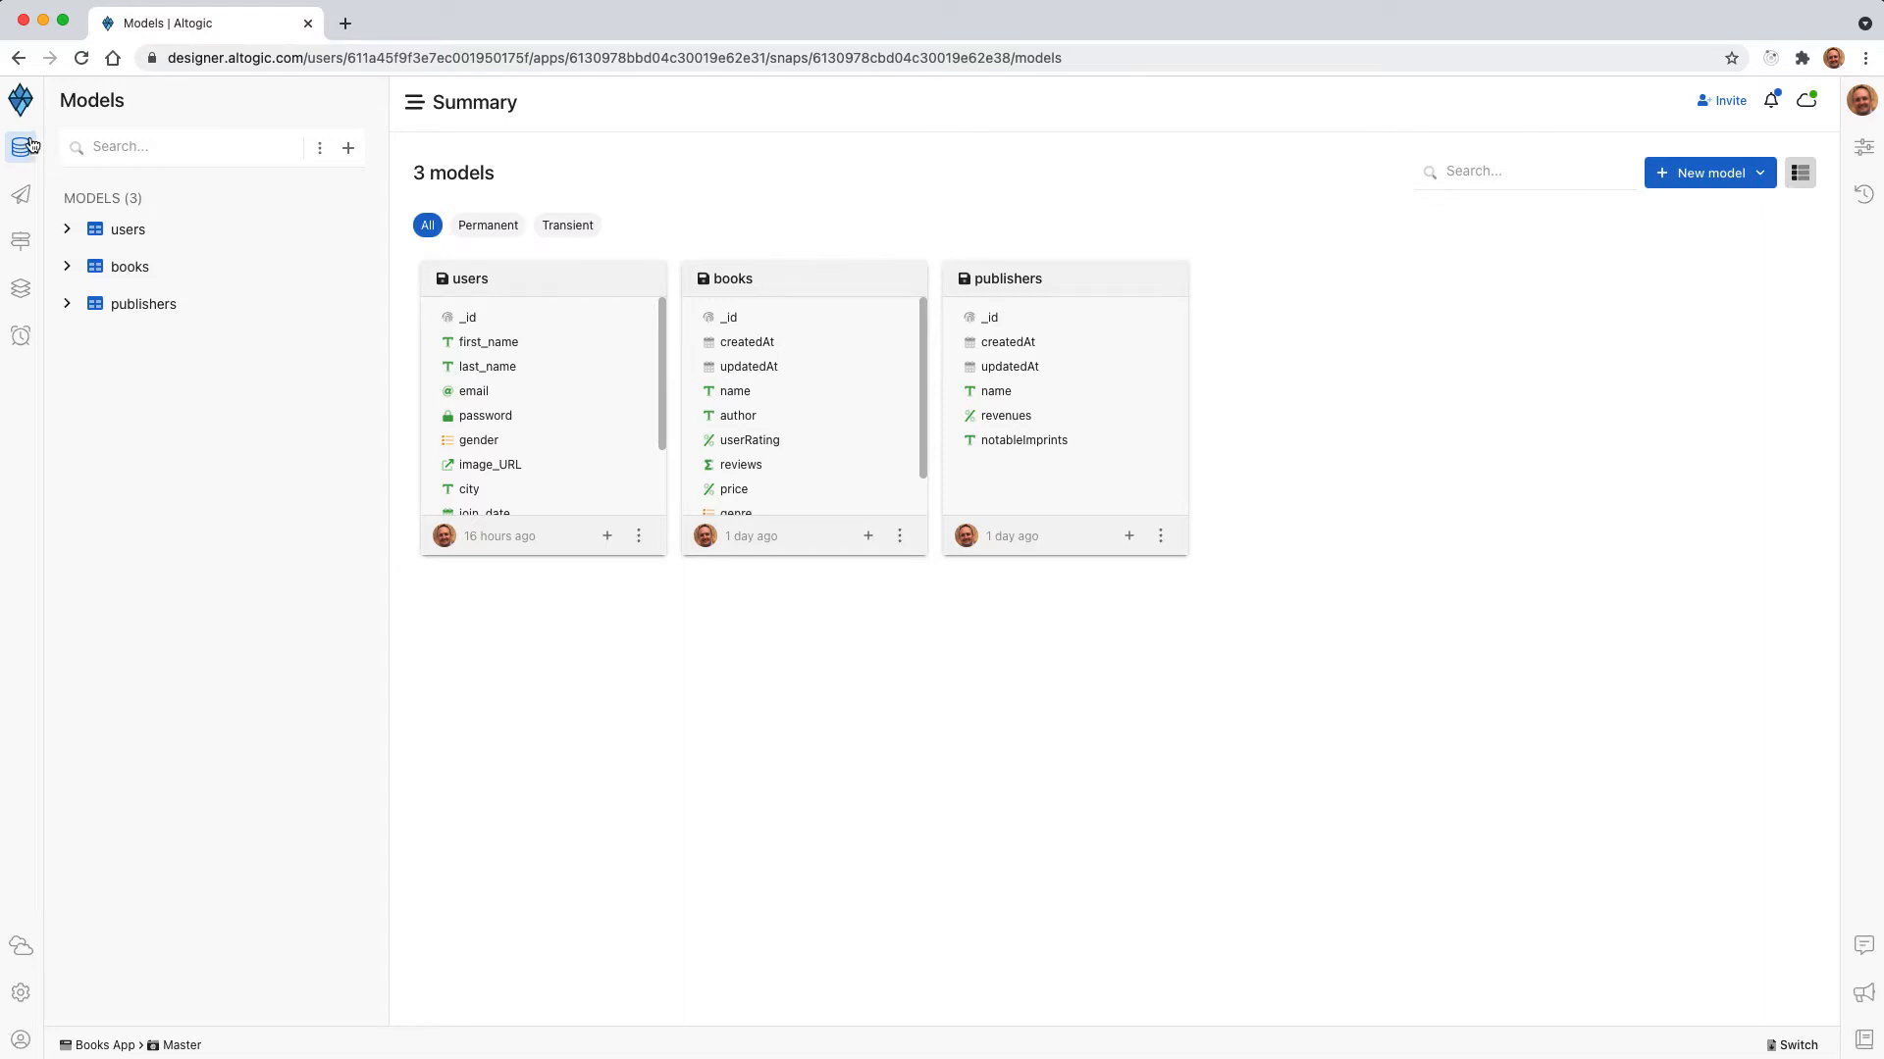
Start a new endpoint named "Delte single object" with the DELETE method and the path /users/{userId}.
left_click(66, 229)
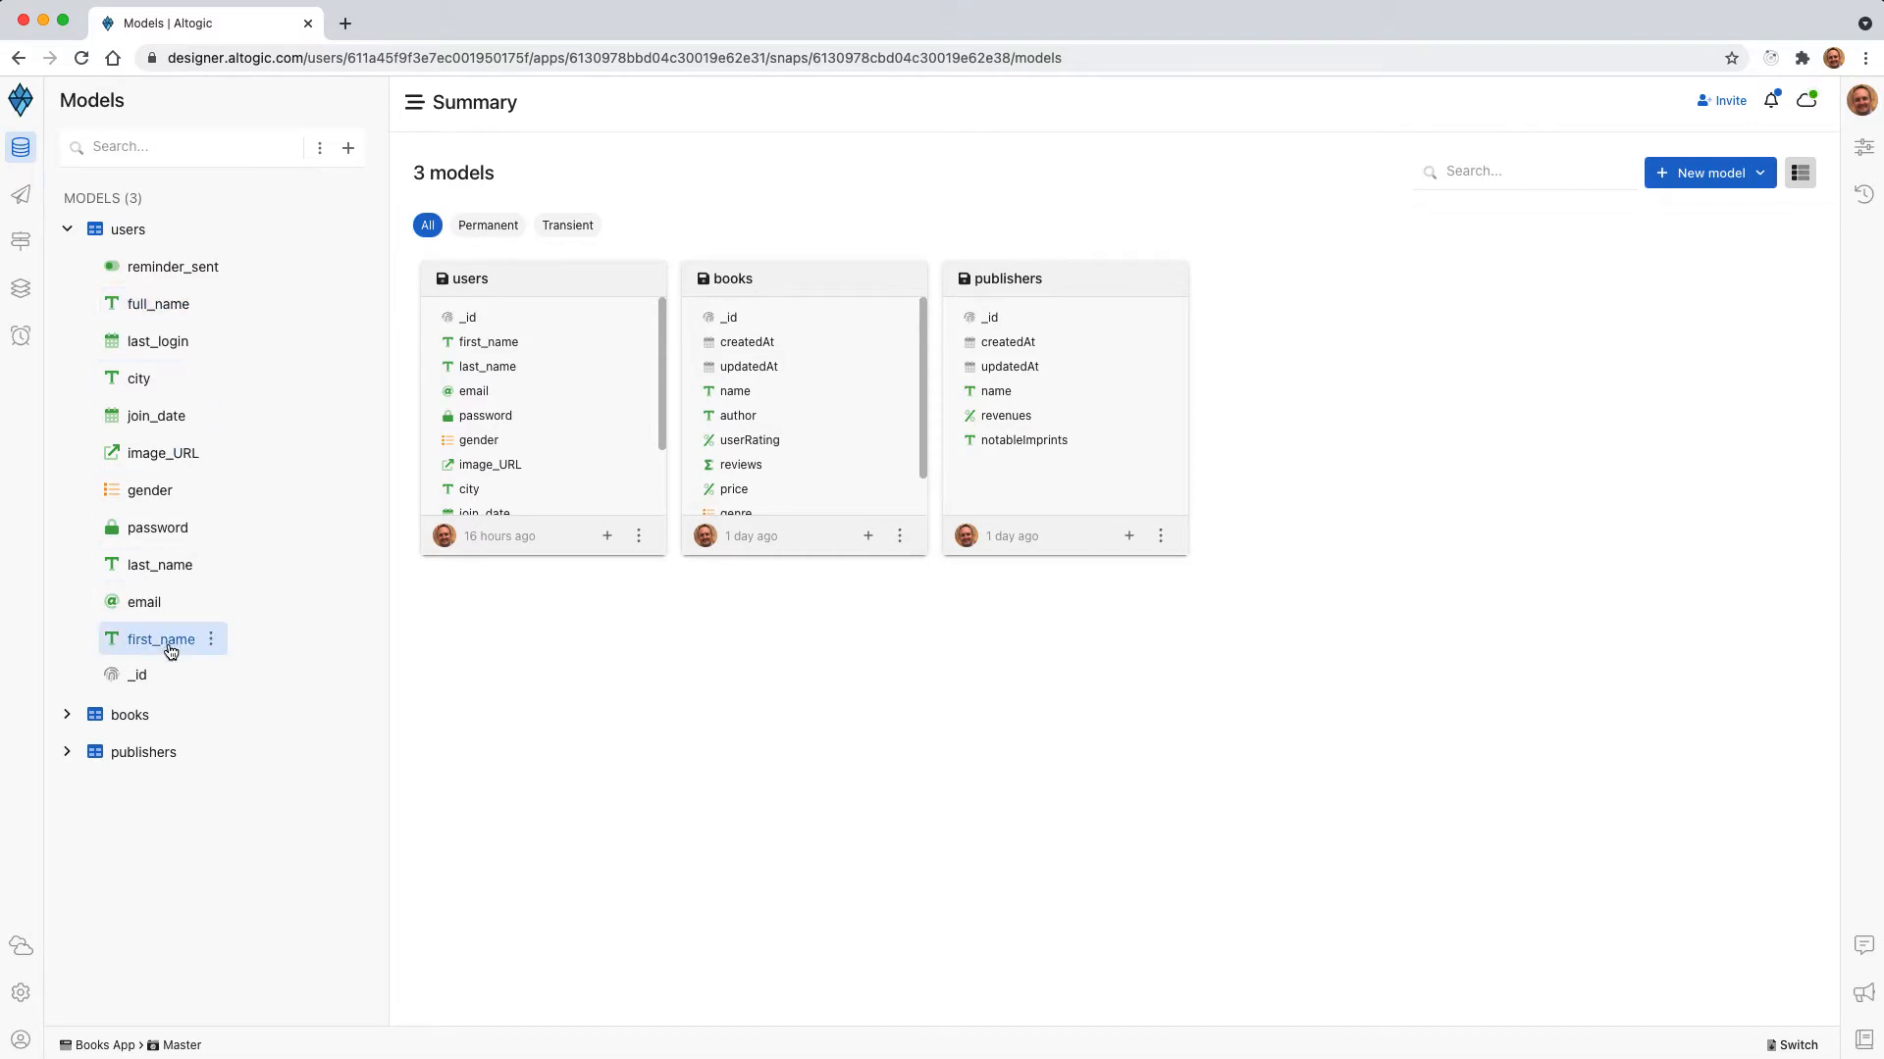
left_click(20, 242)
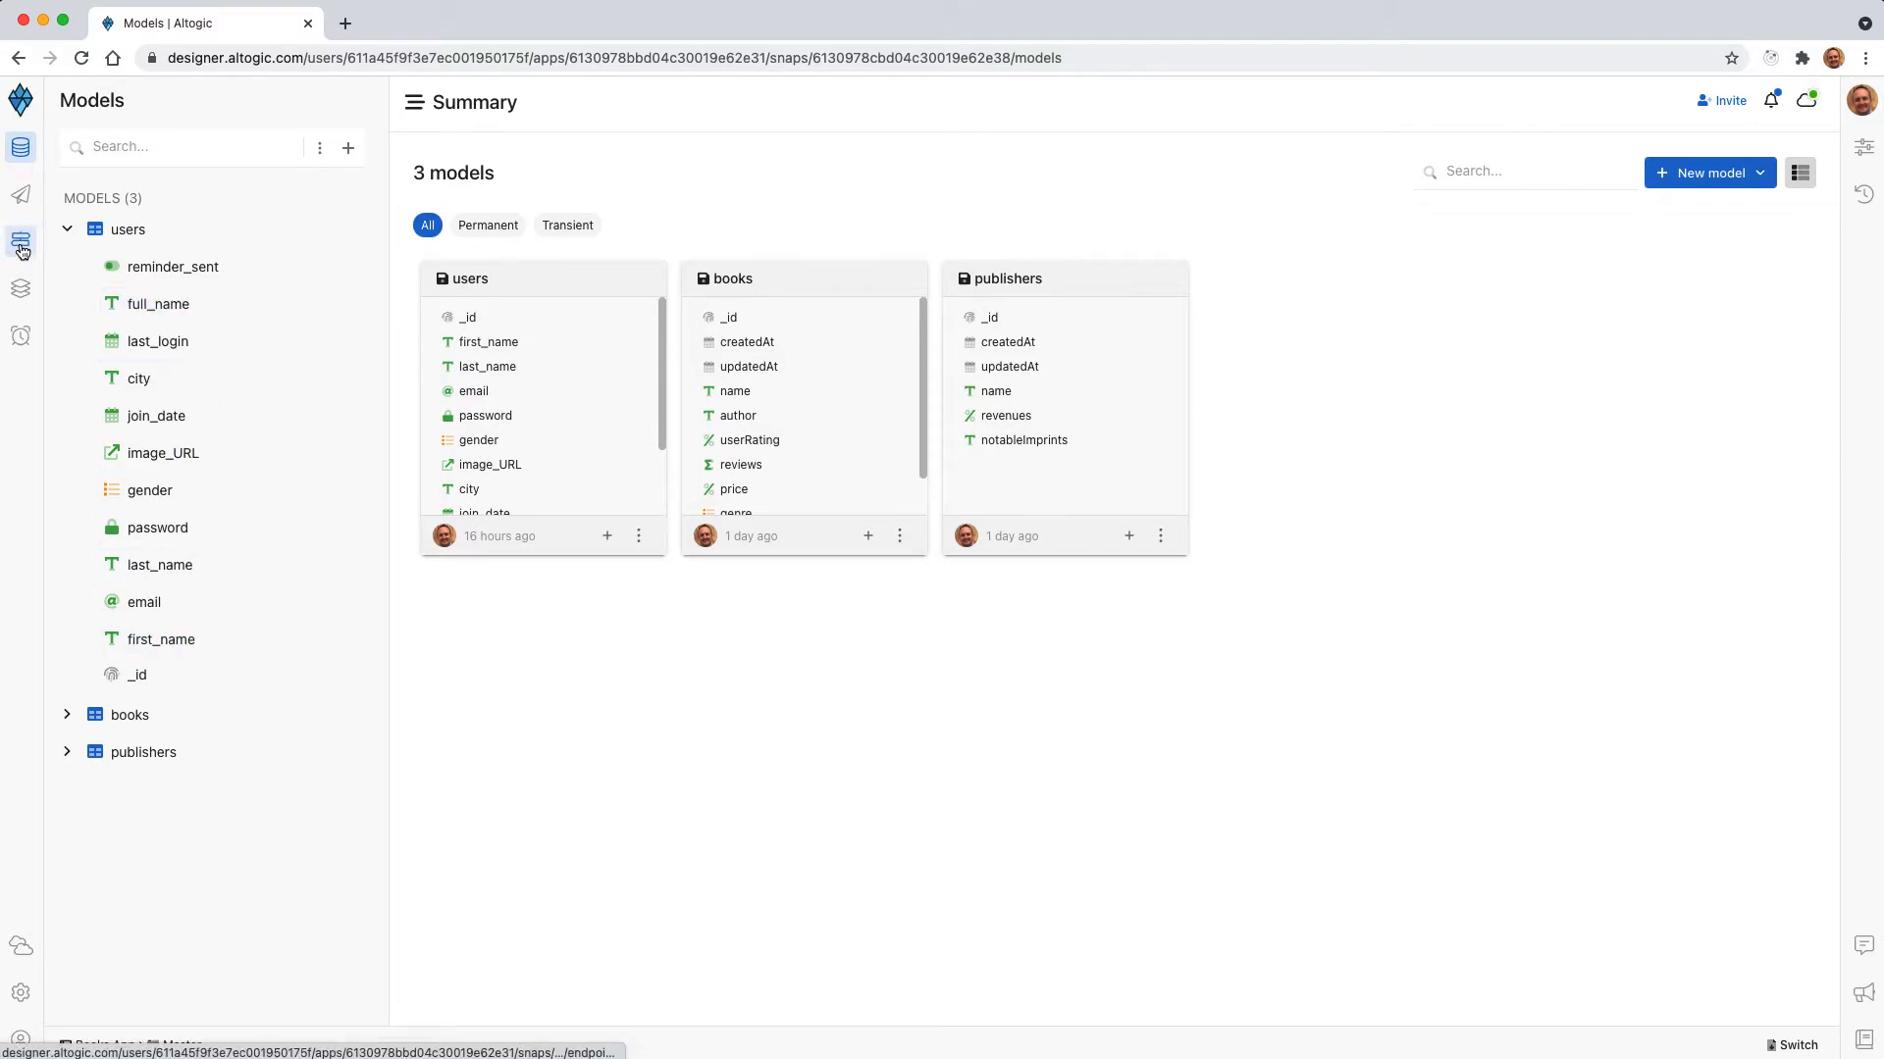
left_click(1716, 186)
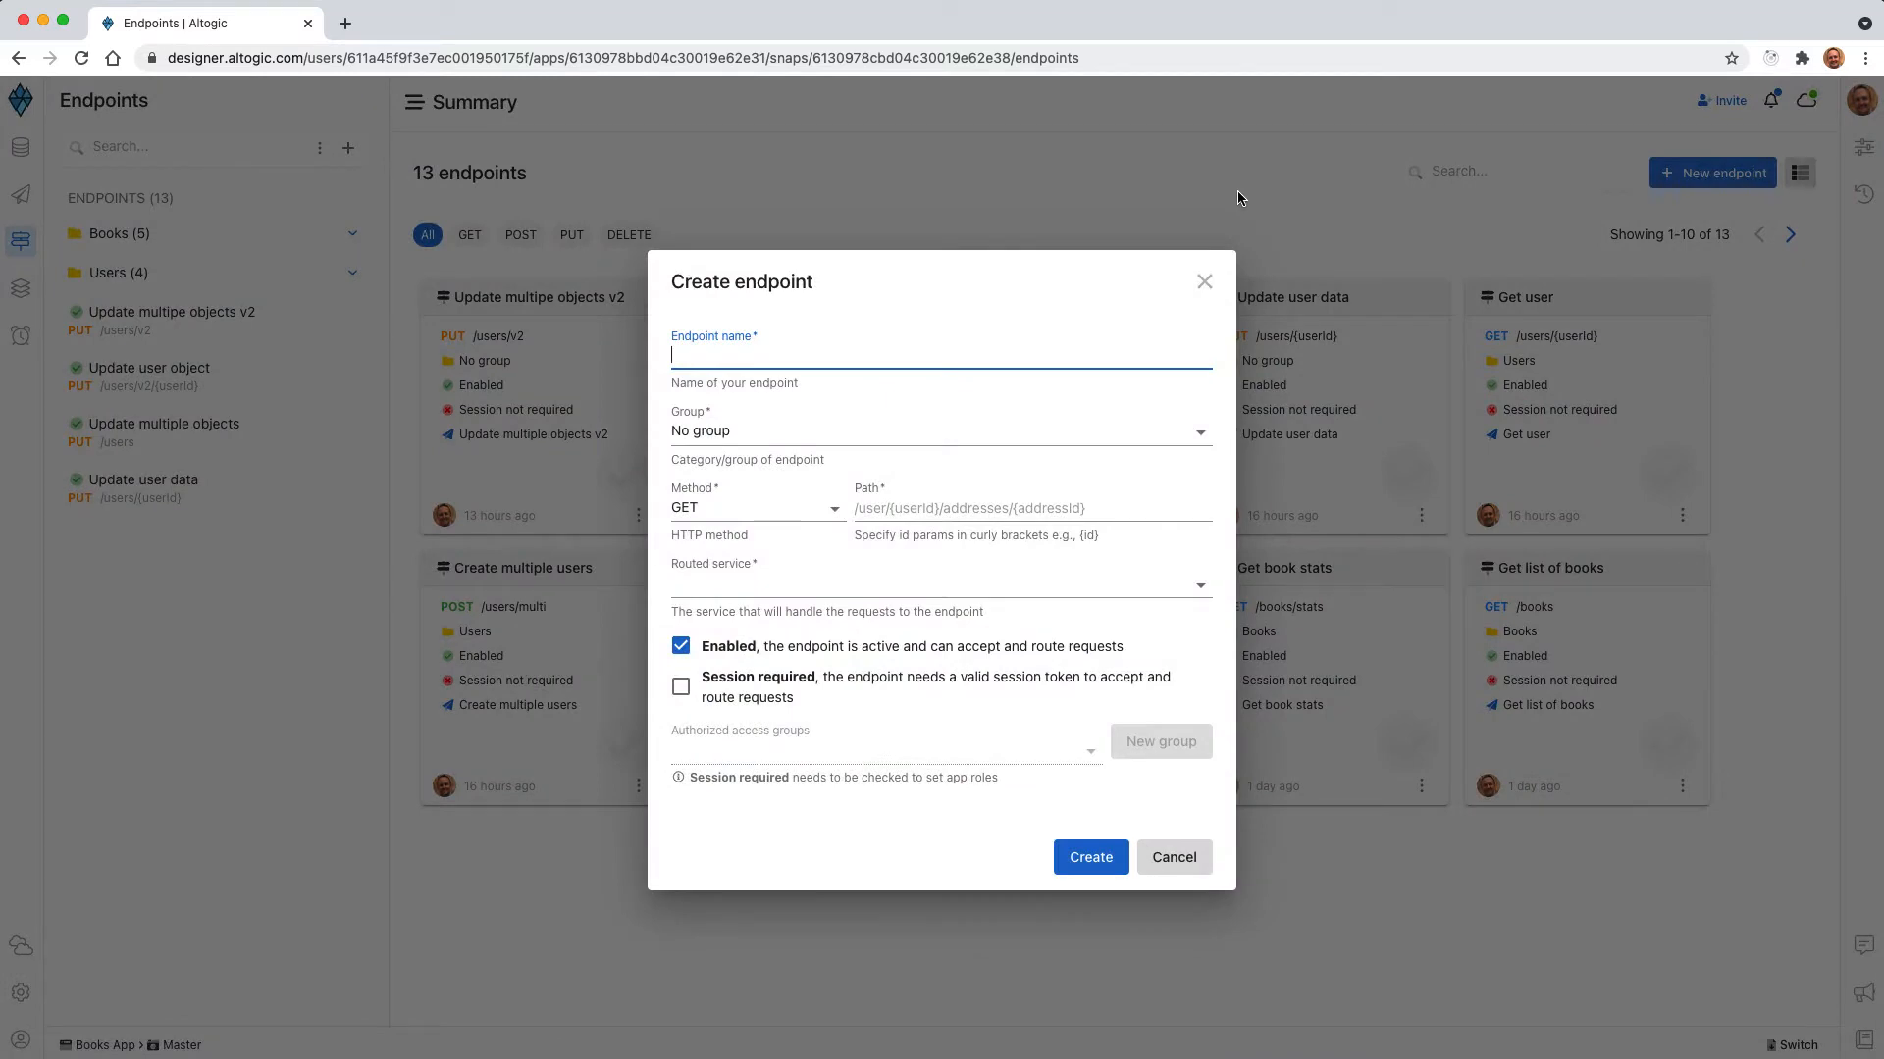
type("Delte single object")
left_click(765, 505)
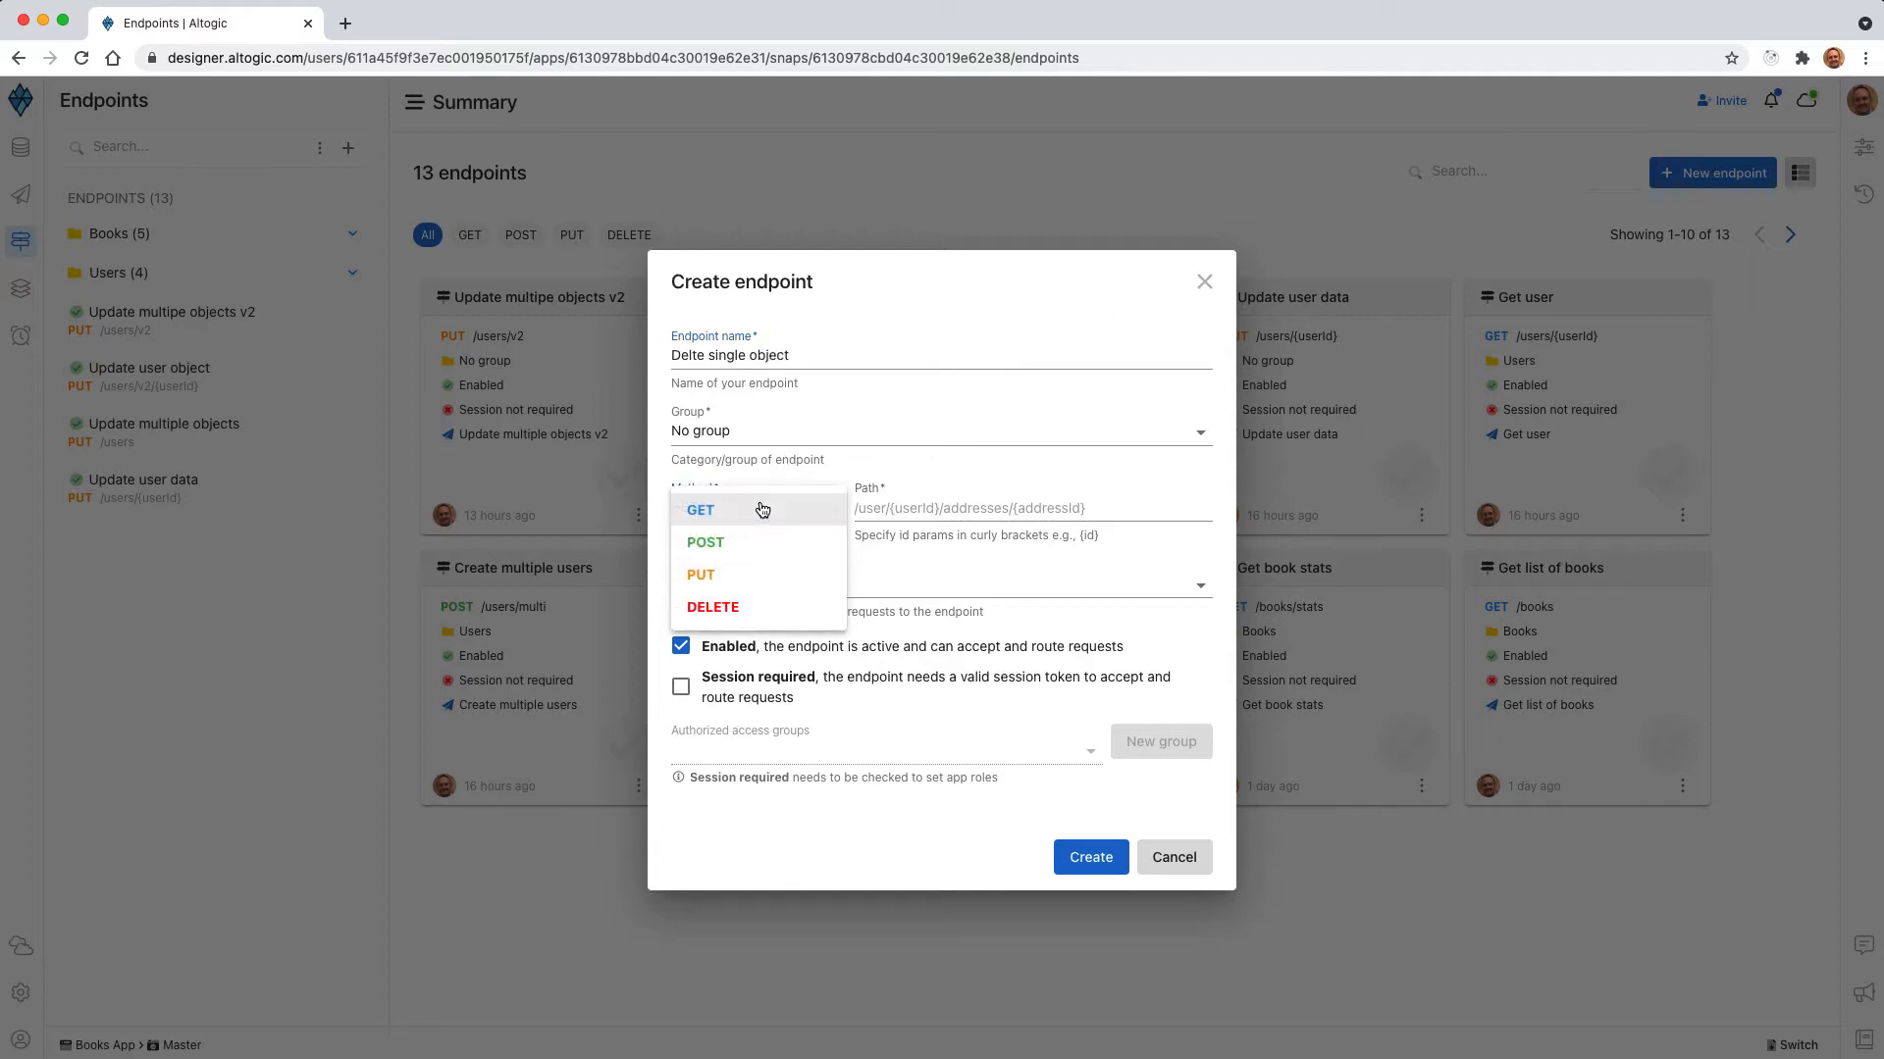
left_click(738, 601)
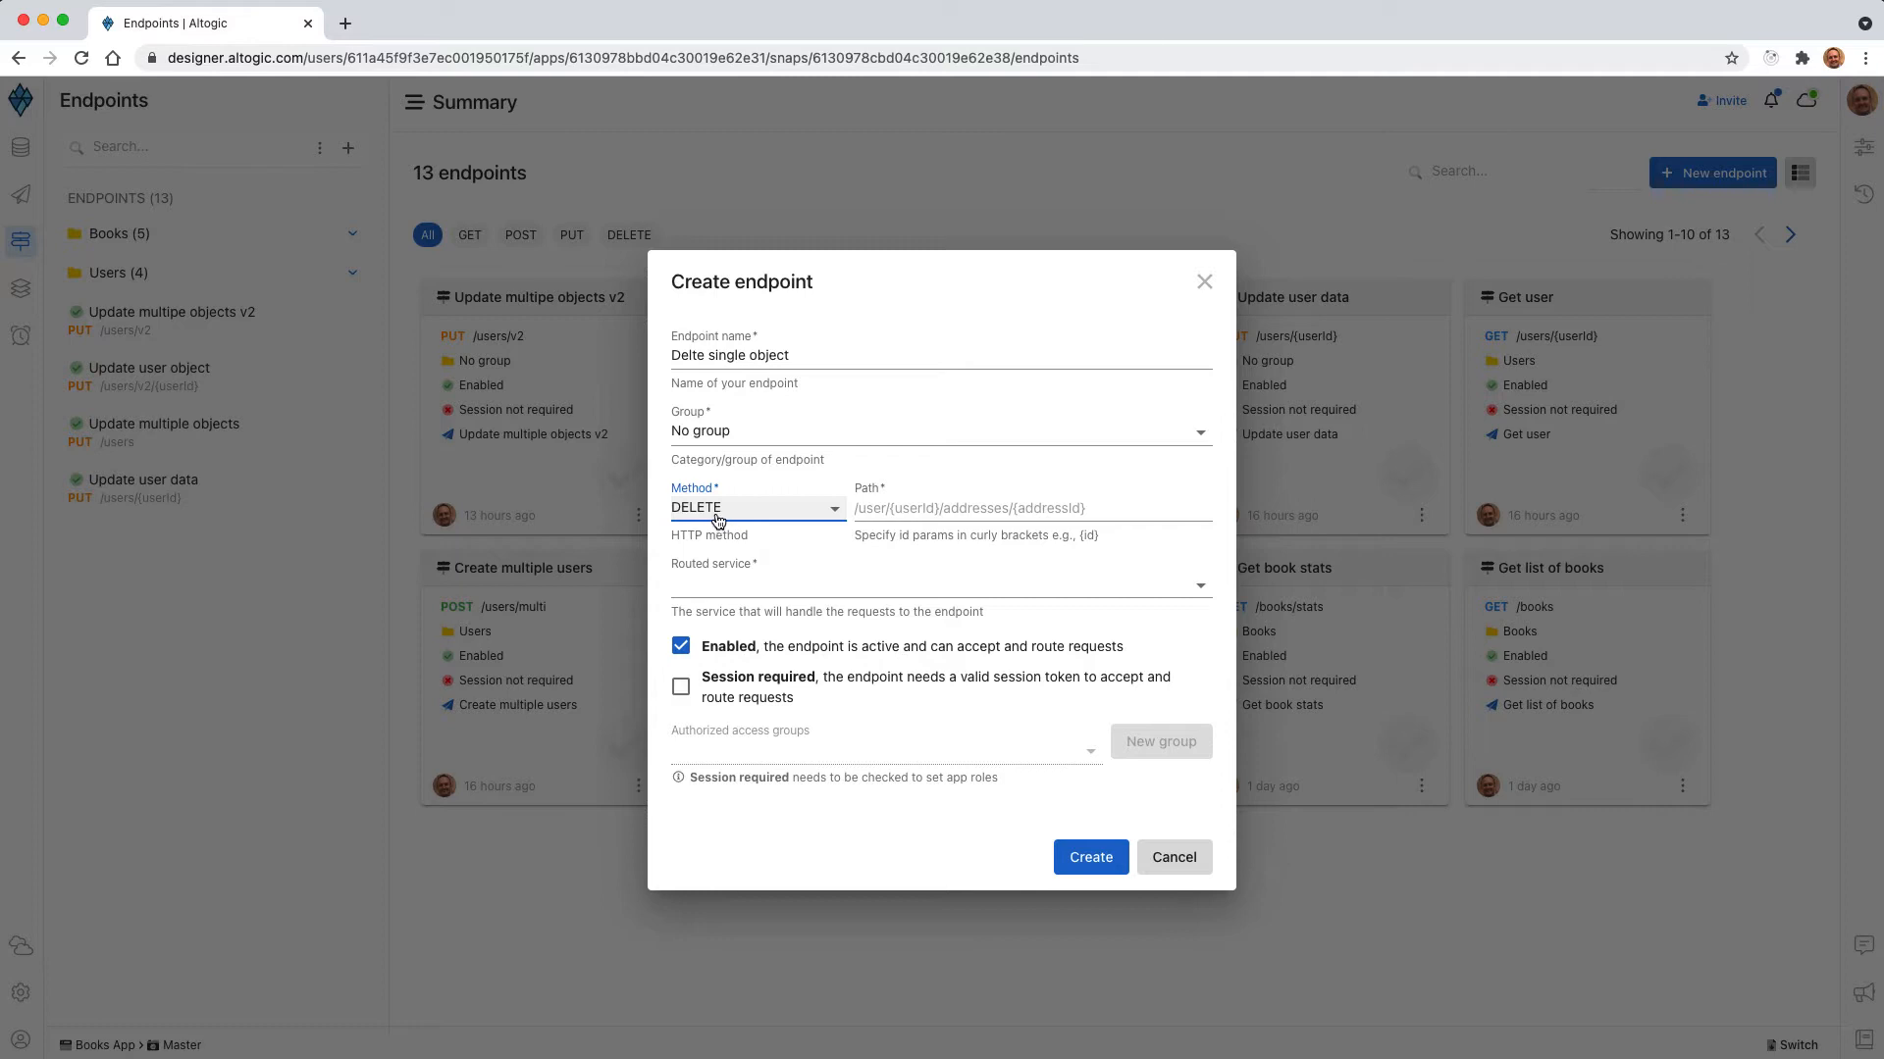
left_click(872, 511)
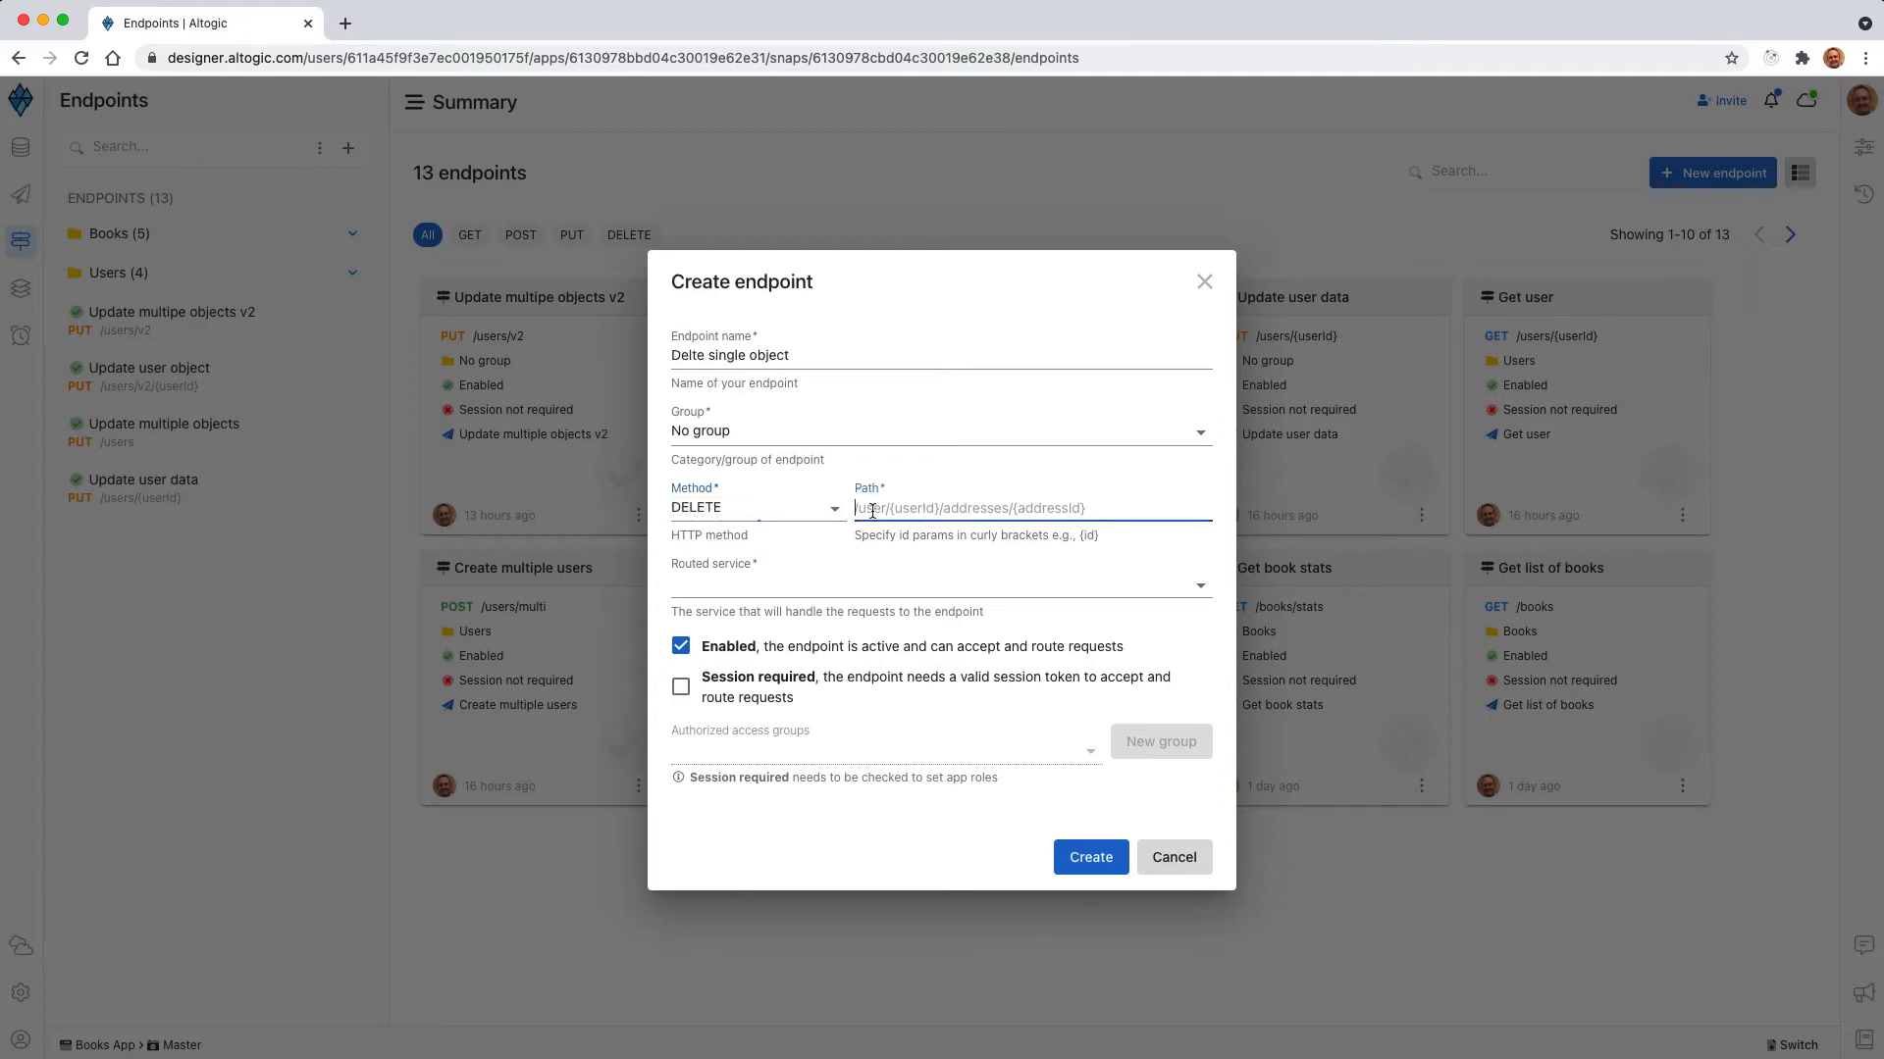
type("/users/{userId")
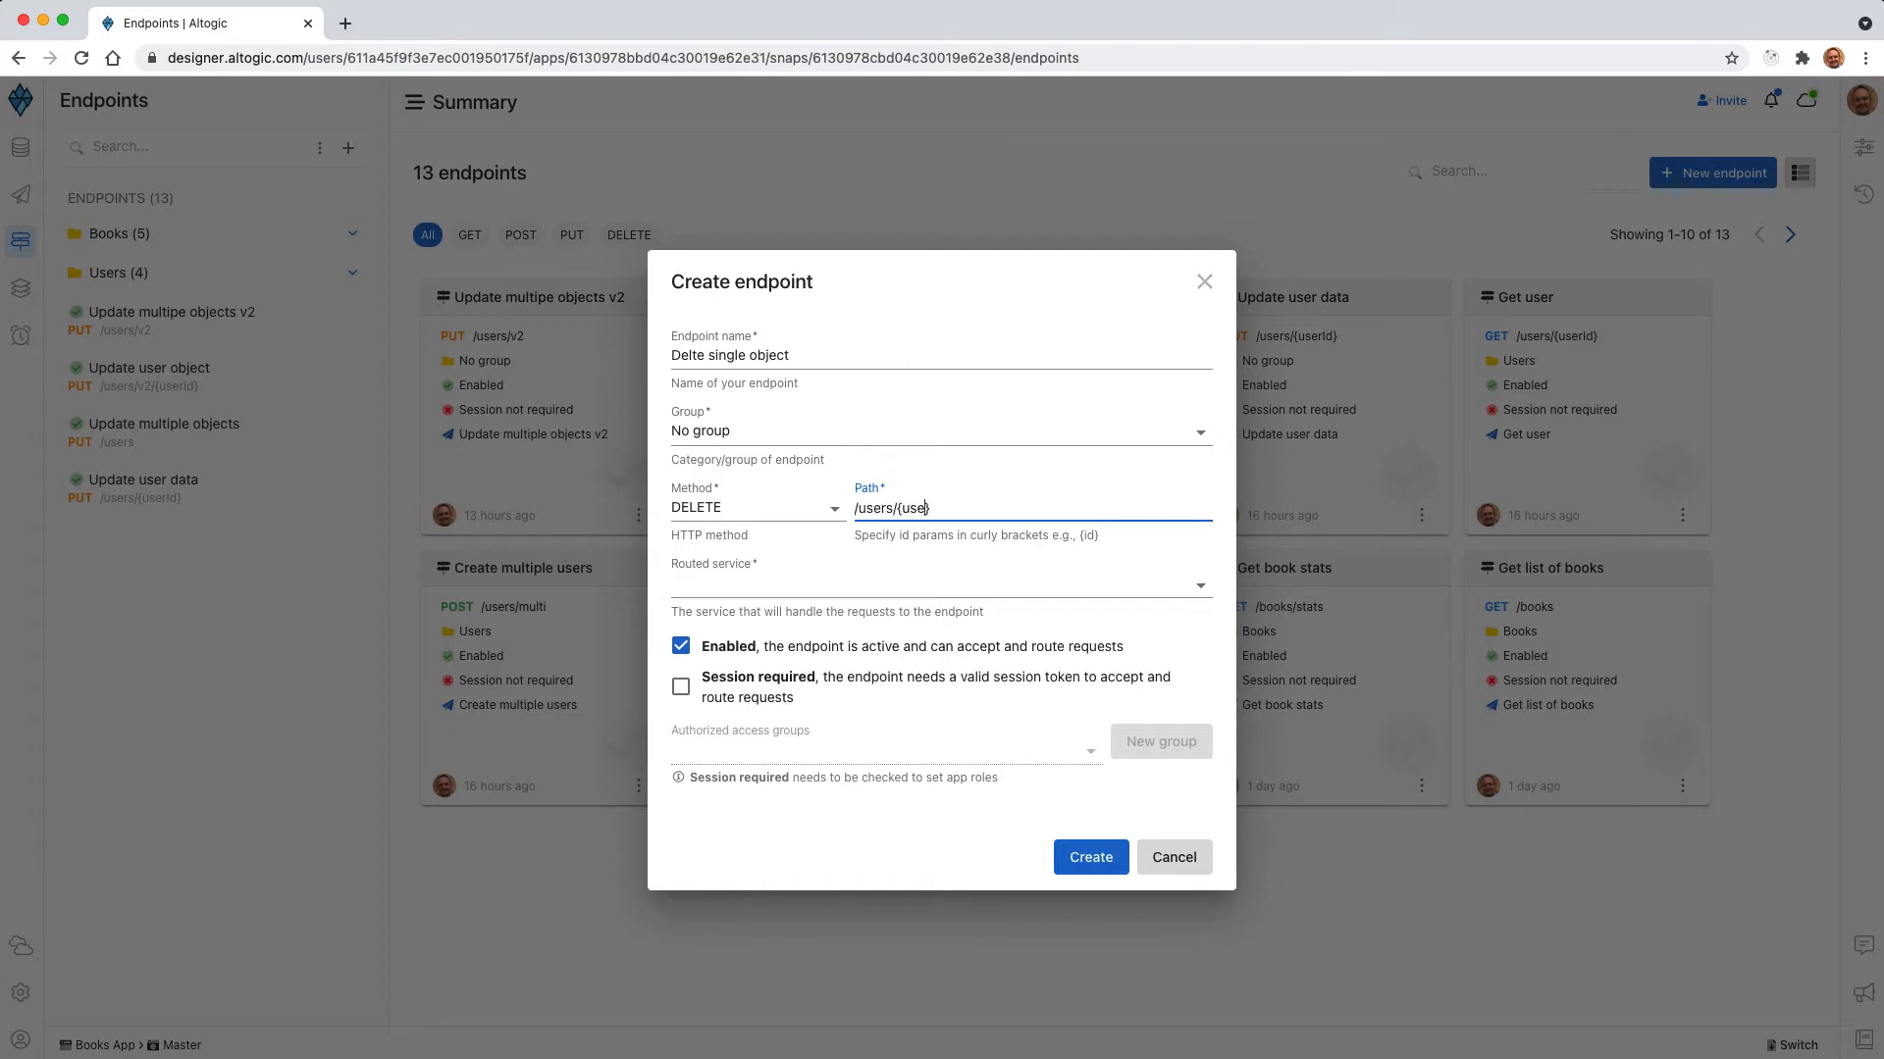
Add a new routed service named "Delete single user object" for the endpoint and create the endpoint.
left_click(738, 589)
scroll(786, 835, "down", 5)
left_click(791, 882)
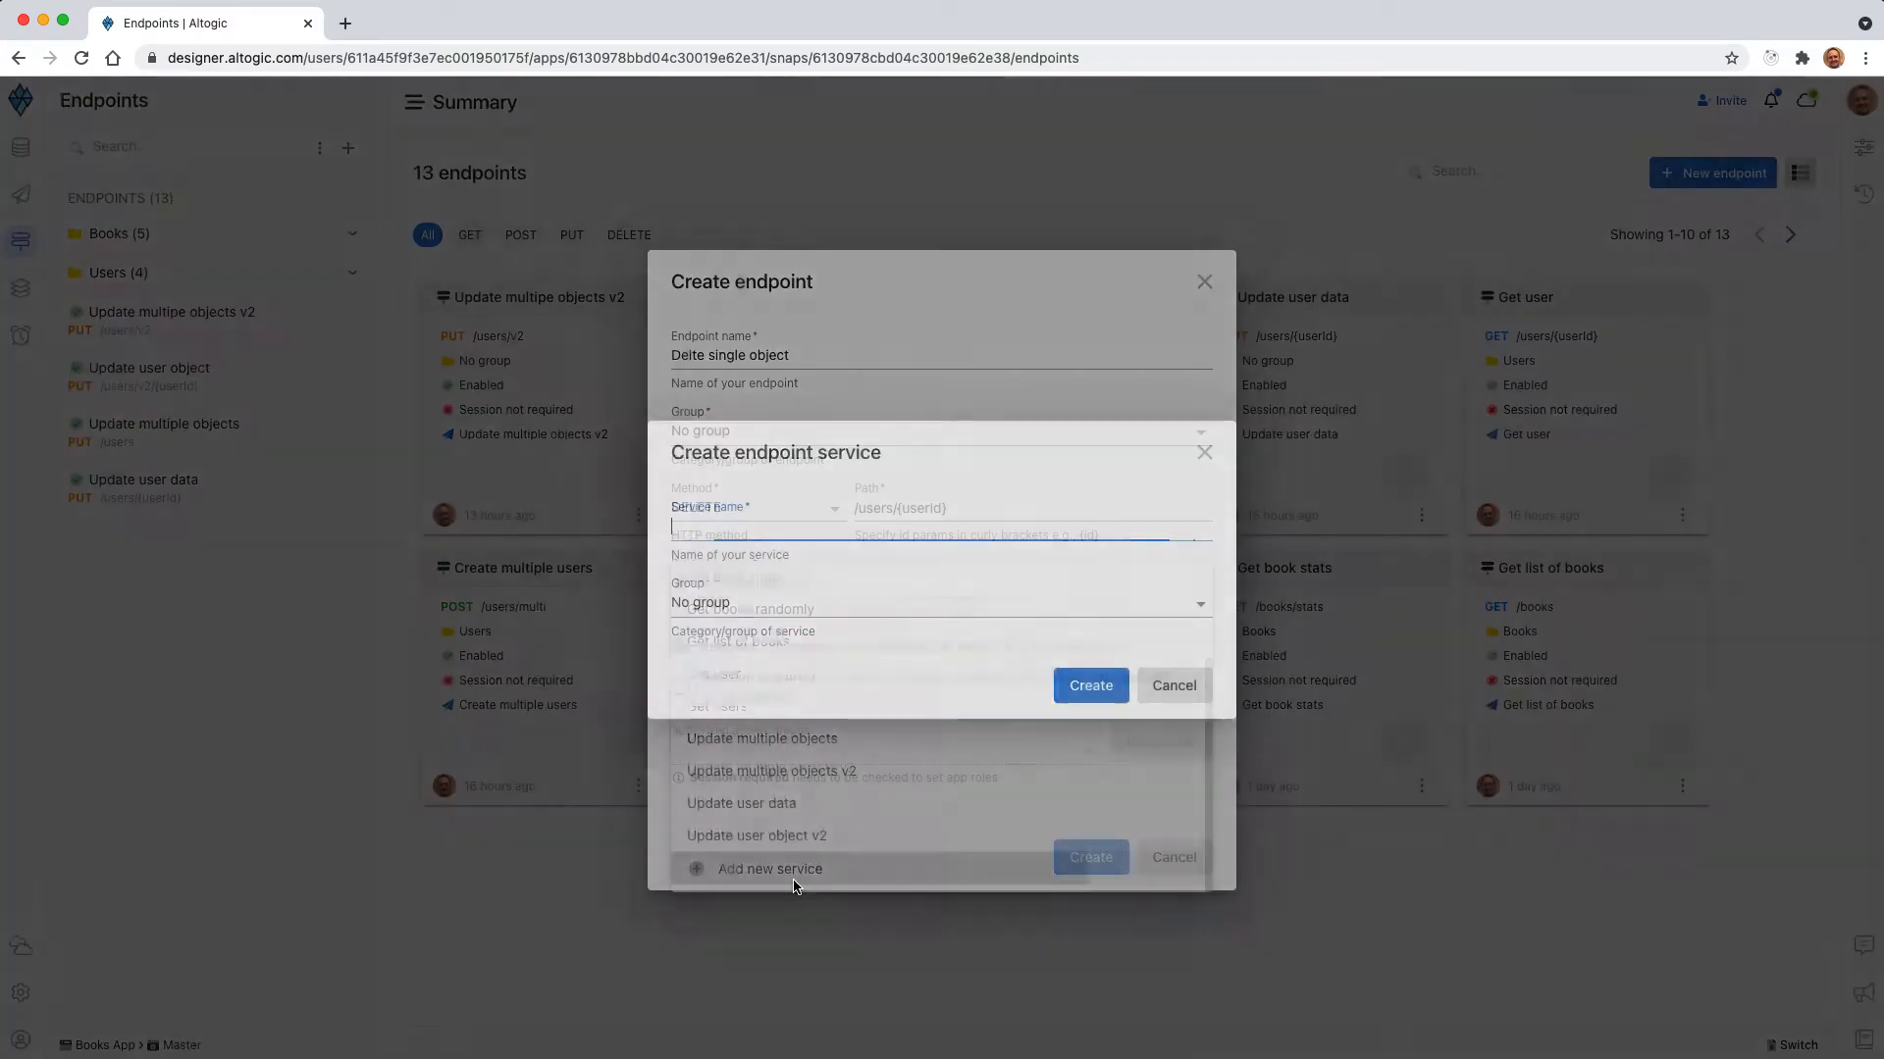
type("Delete")
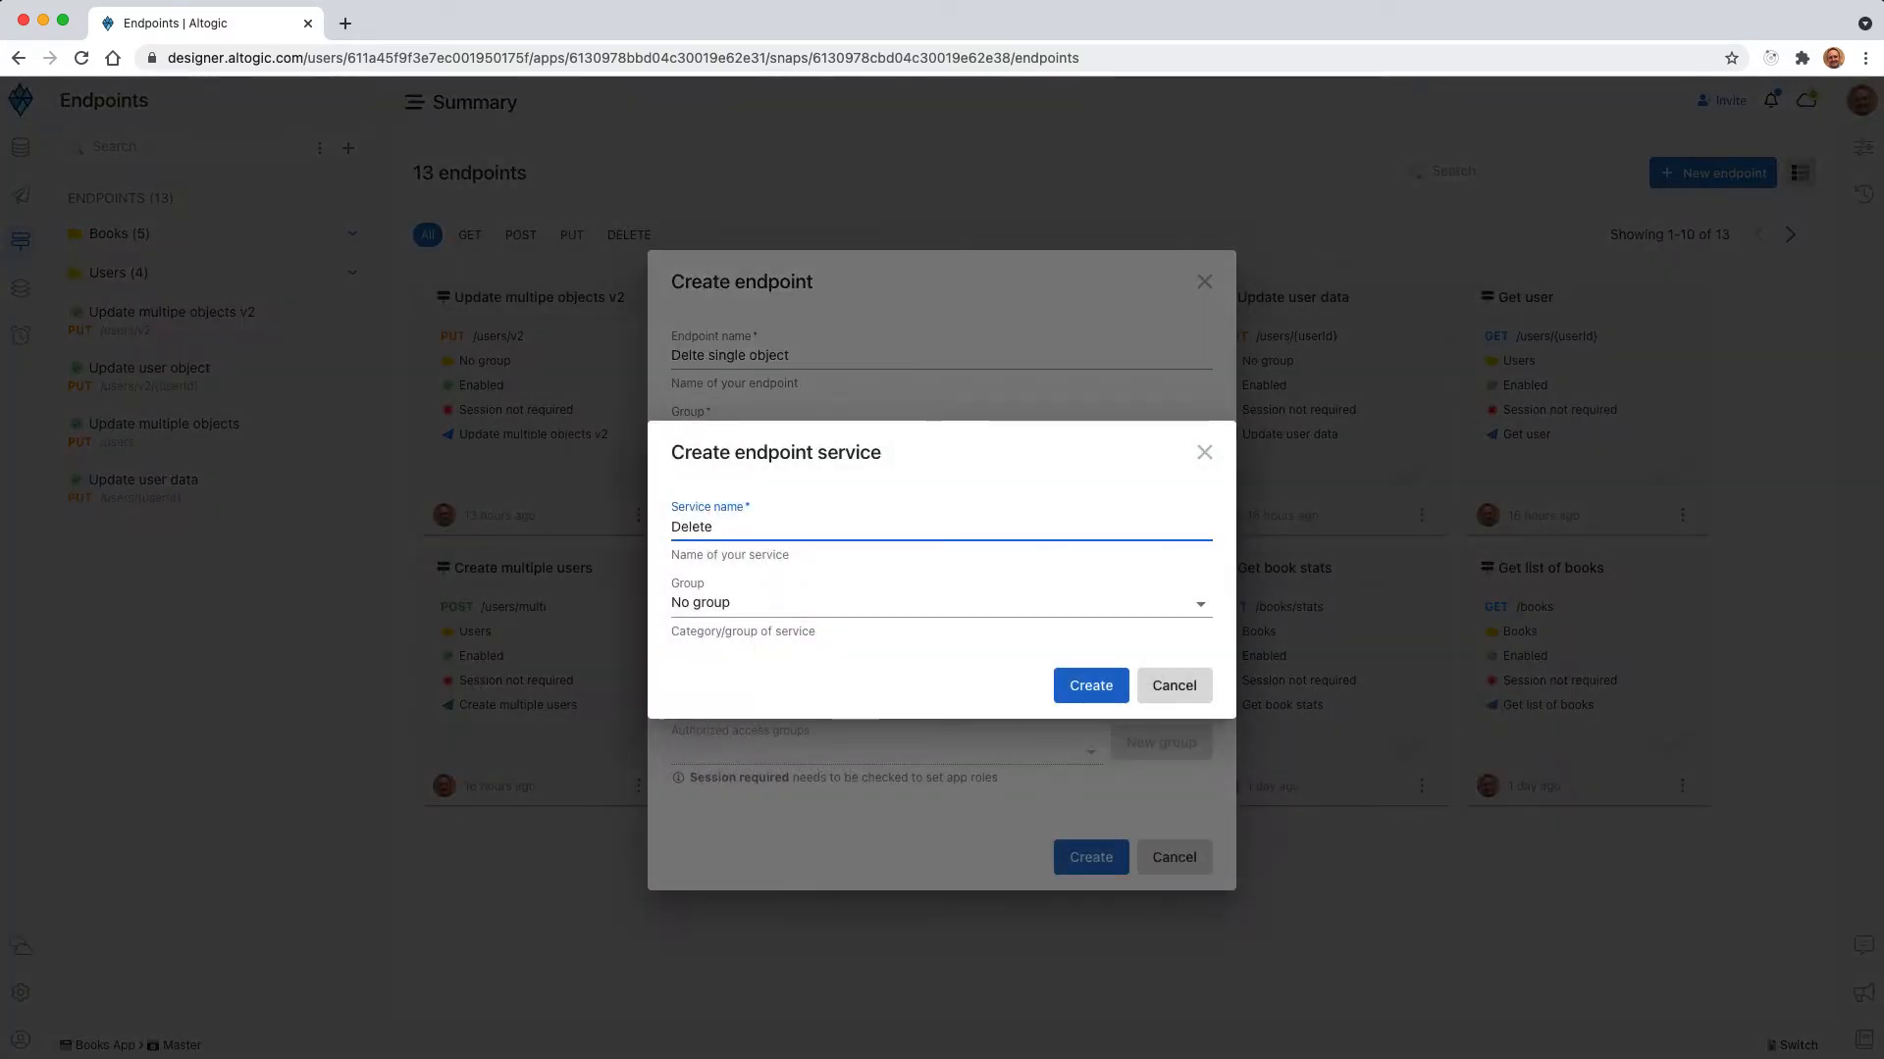
type(" single user object")
left_click(1104, 691)
left_click(1087, 858)
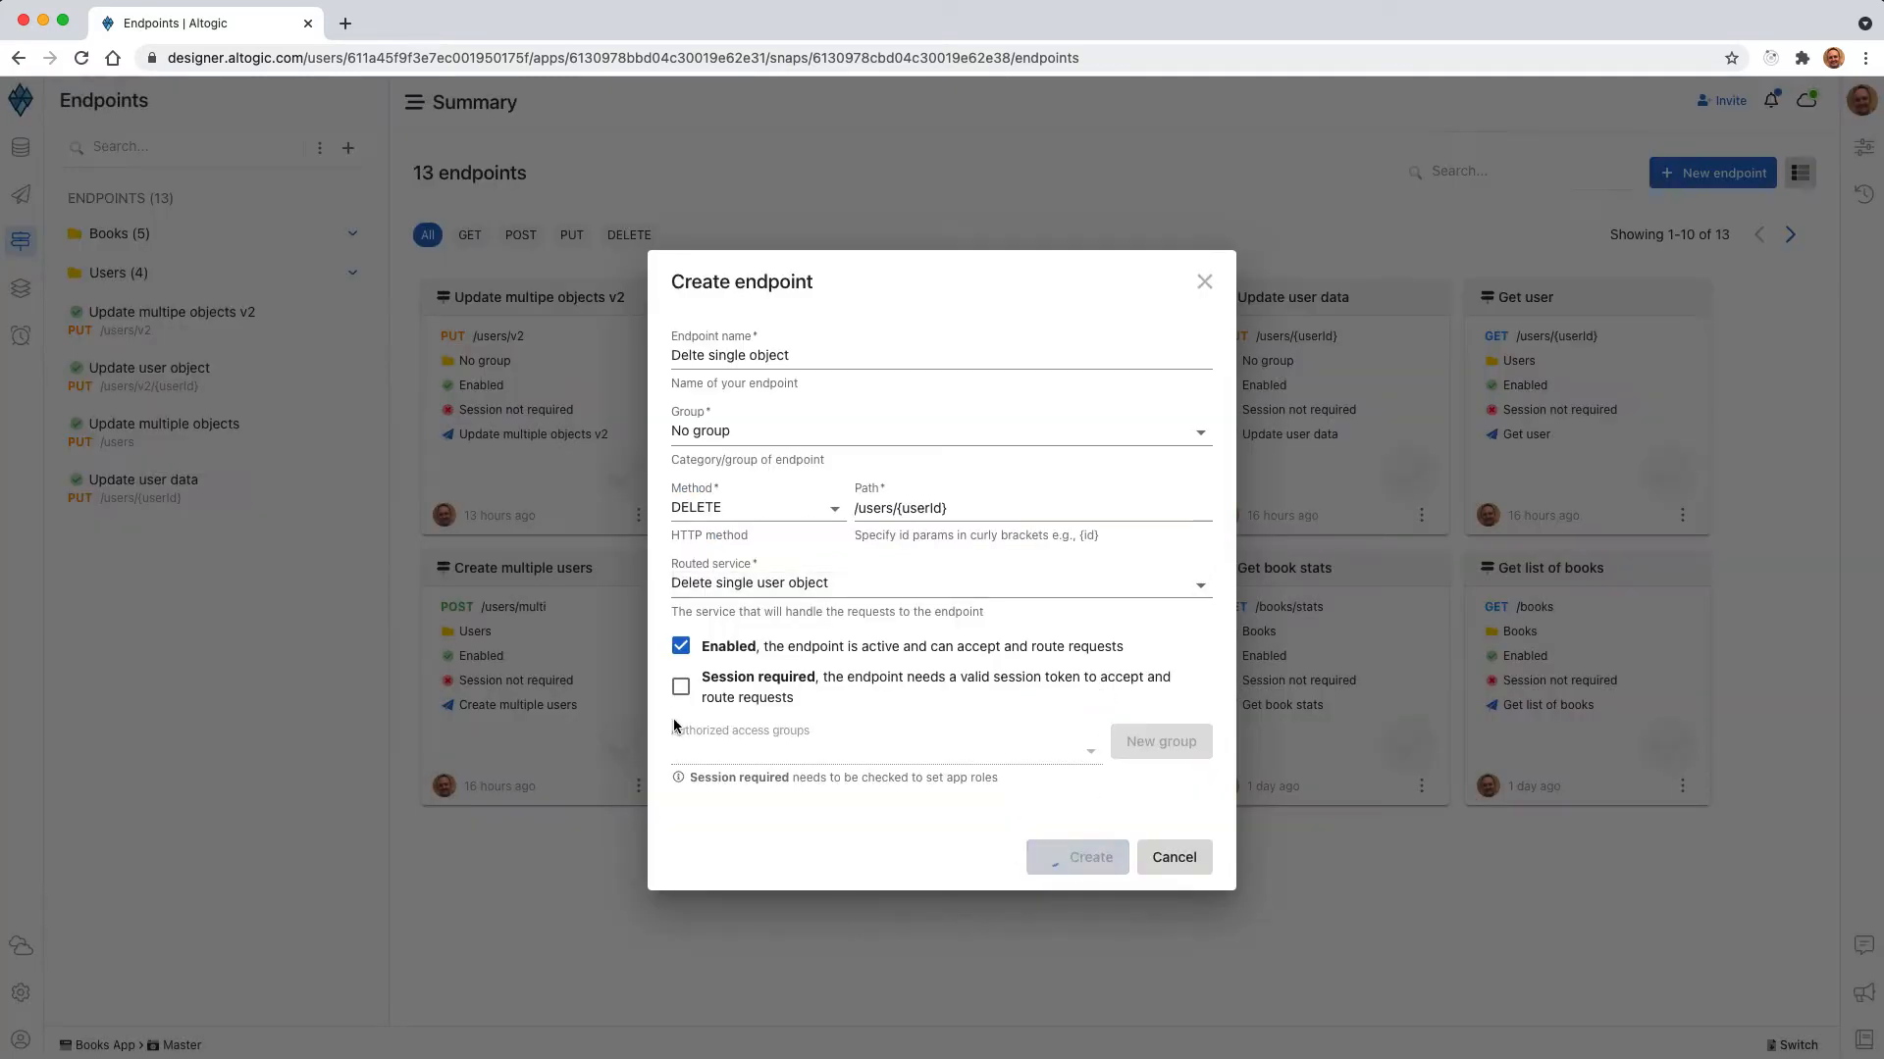
In the endpoint's service flow, add a Delete Single Object by Id node and connect the Start node's request output to its input.
left_click(524, 432)
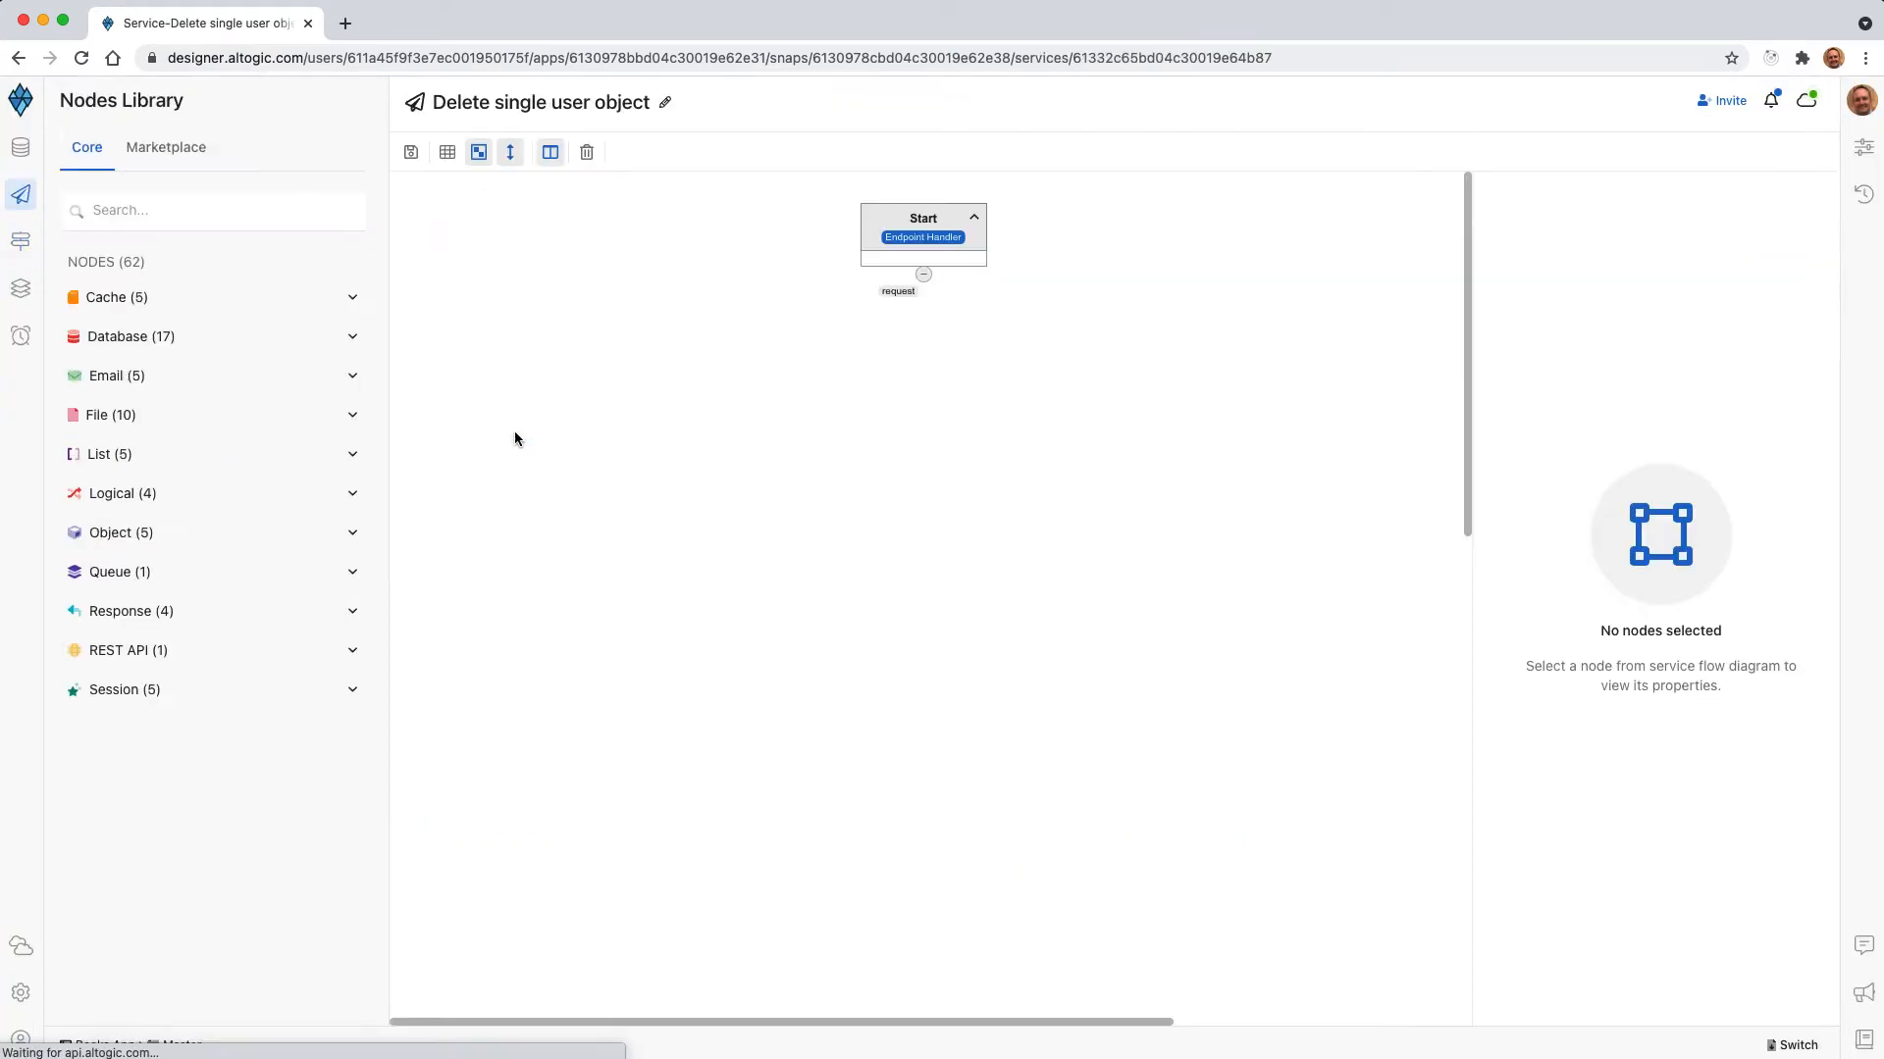
left_click(924, 252)
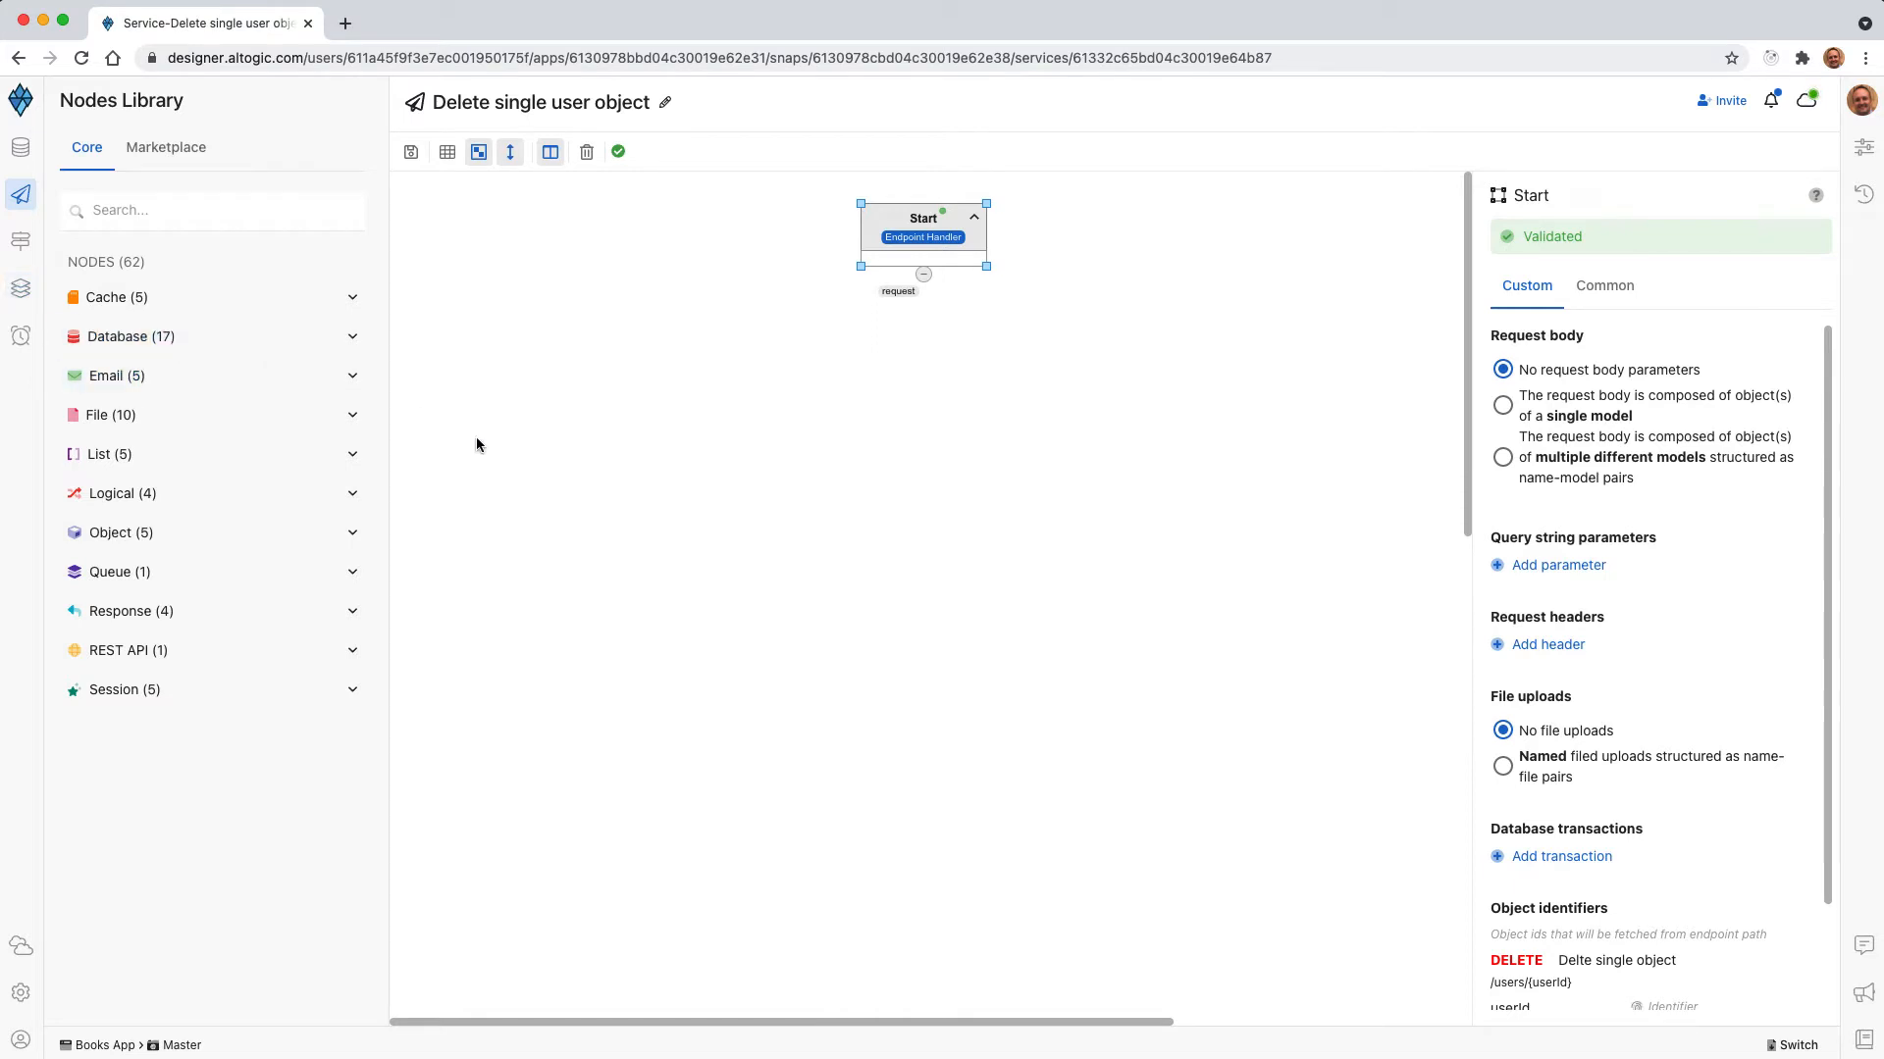
left_click(165, 338)
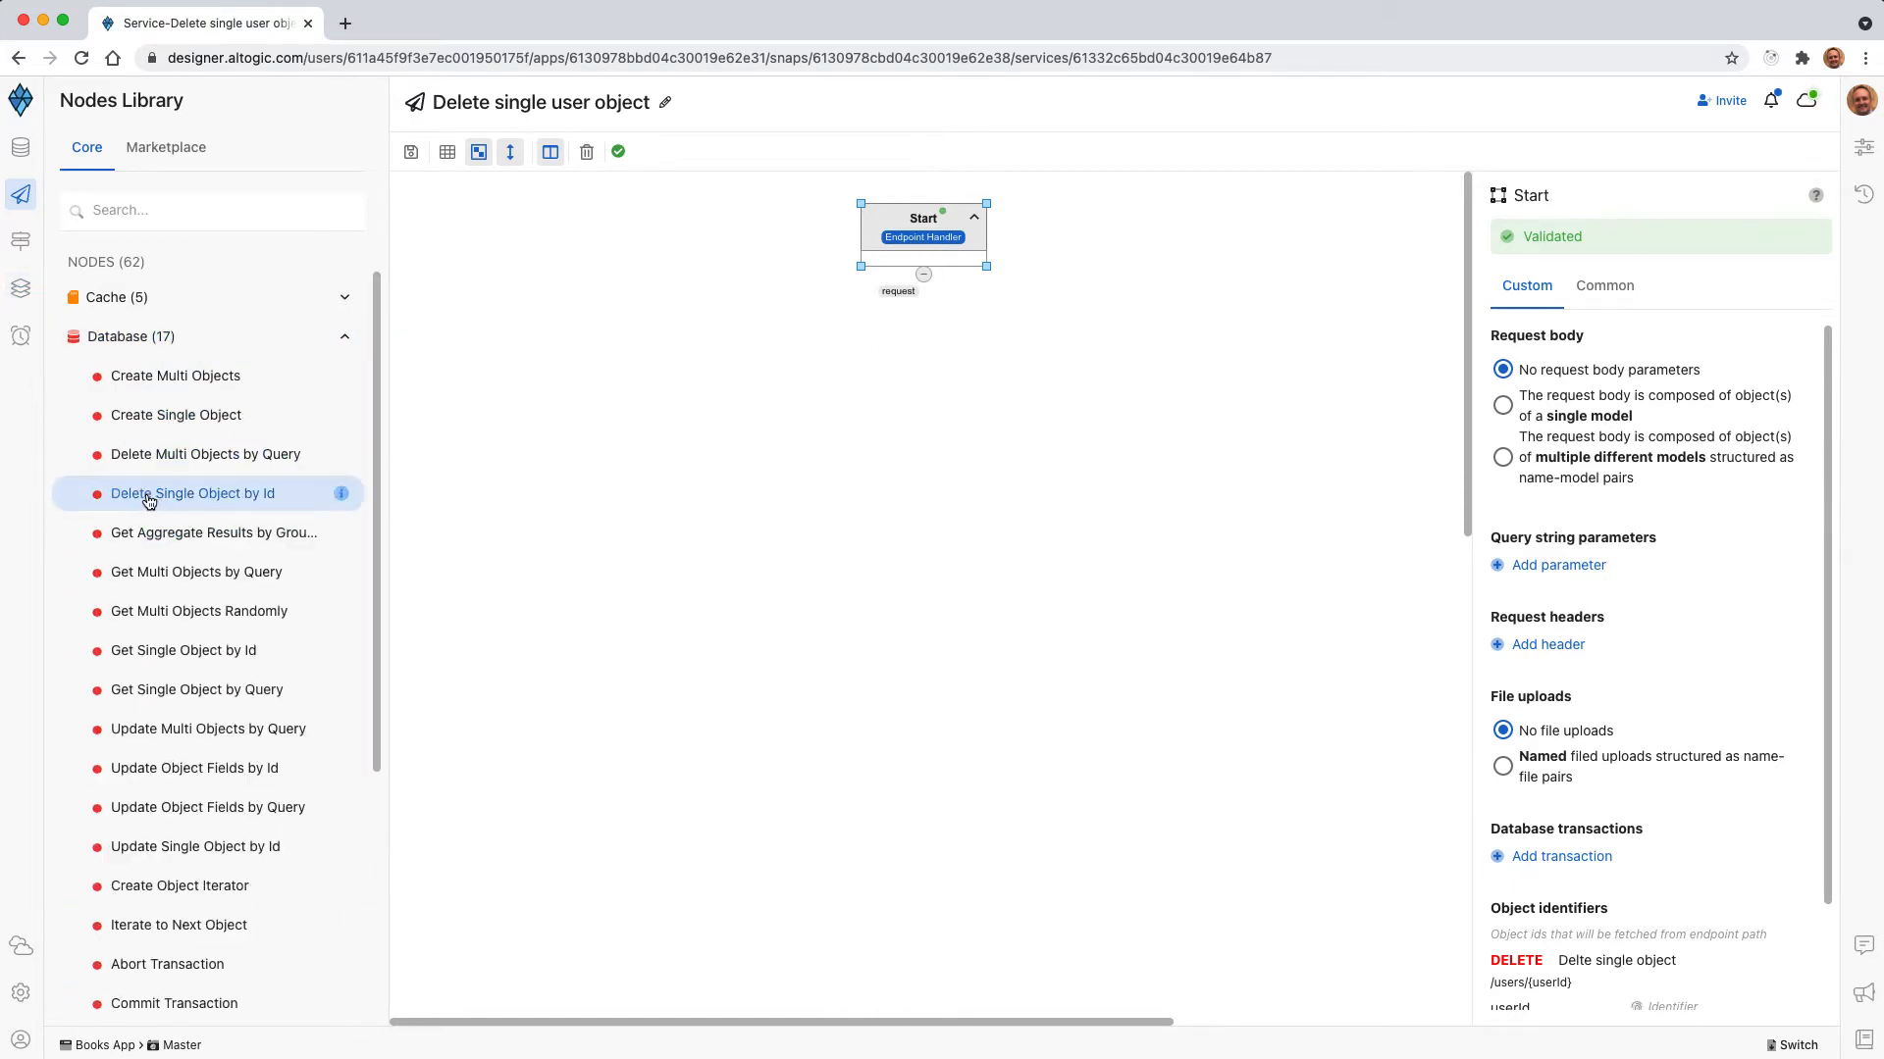
left_click_drag(149, 501, 936, 419)
left_click(954, 410)
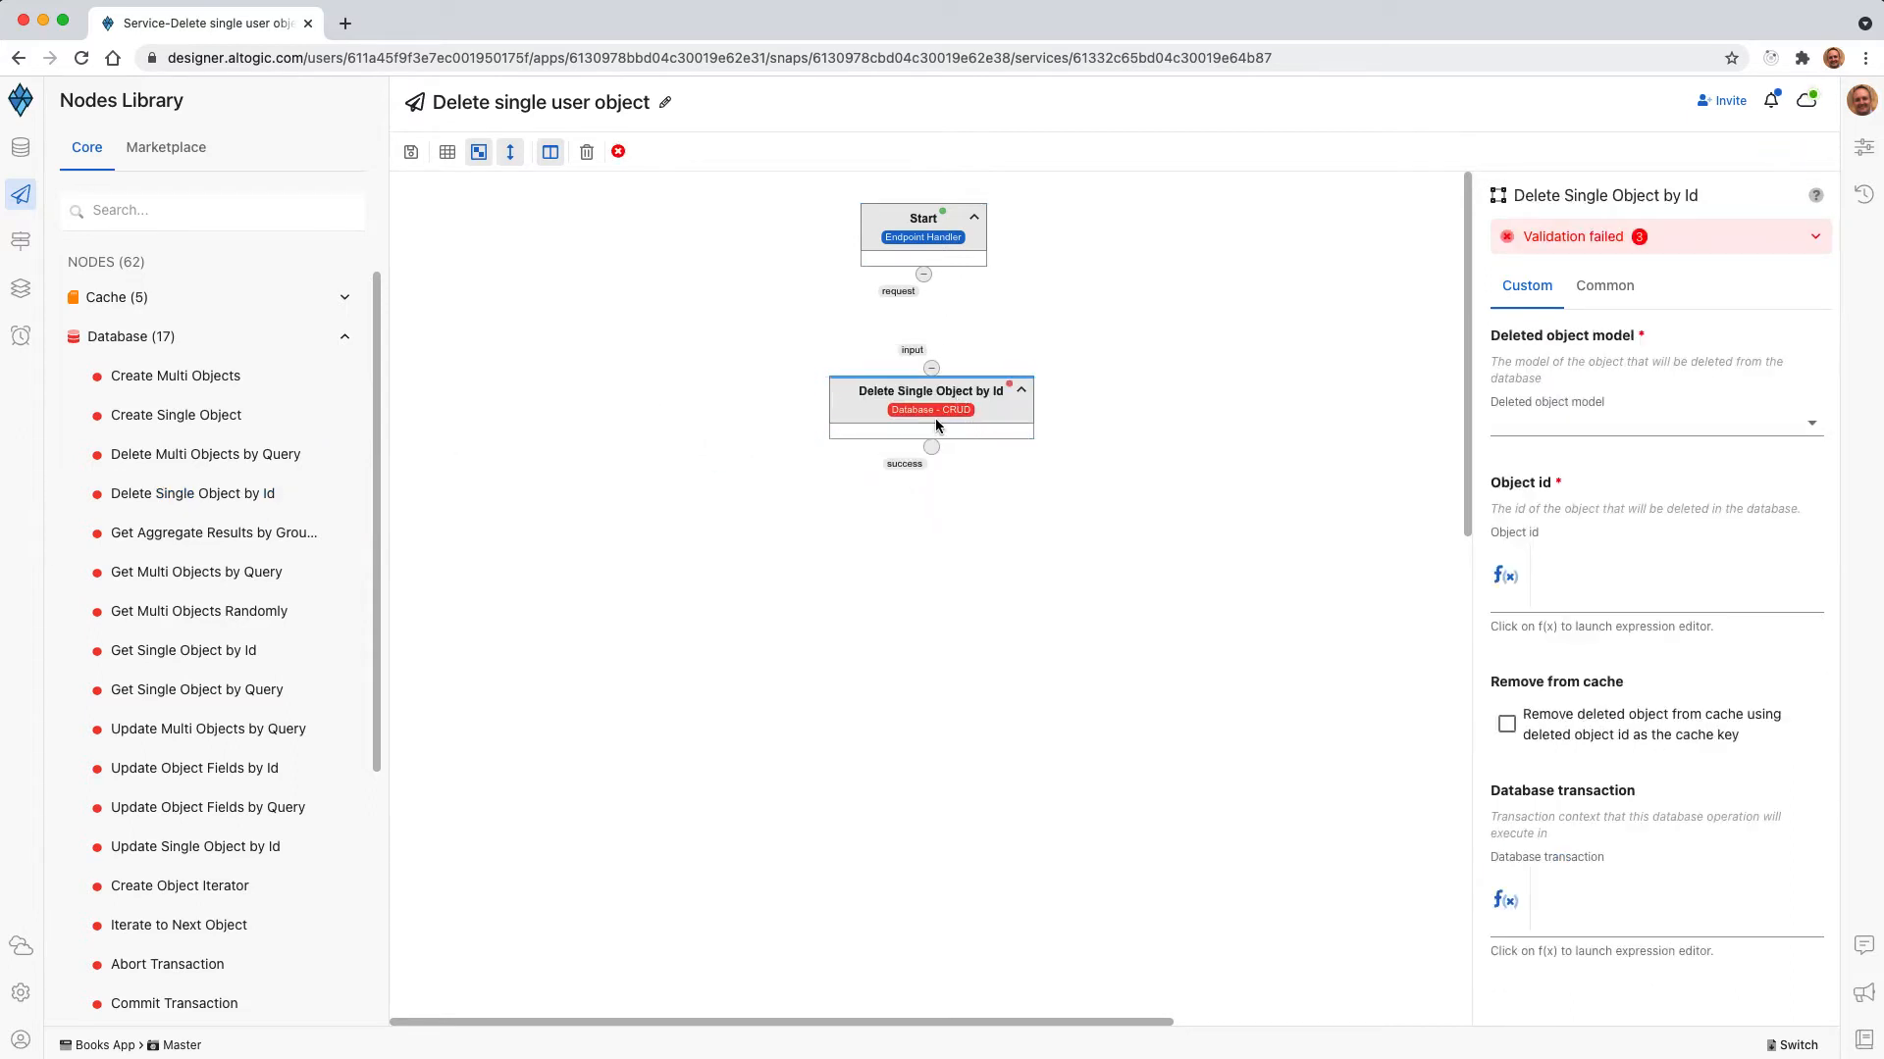
left_click(937, 424)
left_click_drag(923, 275, 932, 371)
Set the delete node's object model to users and its object id expression to input.ids.userId.
left_click(942, 396)
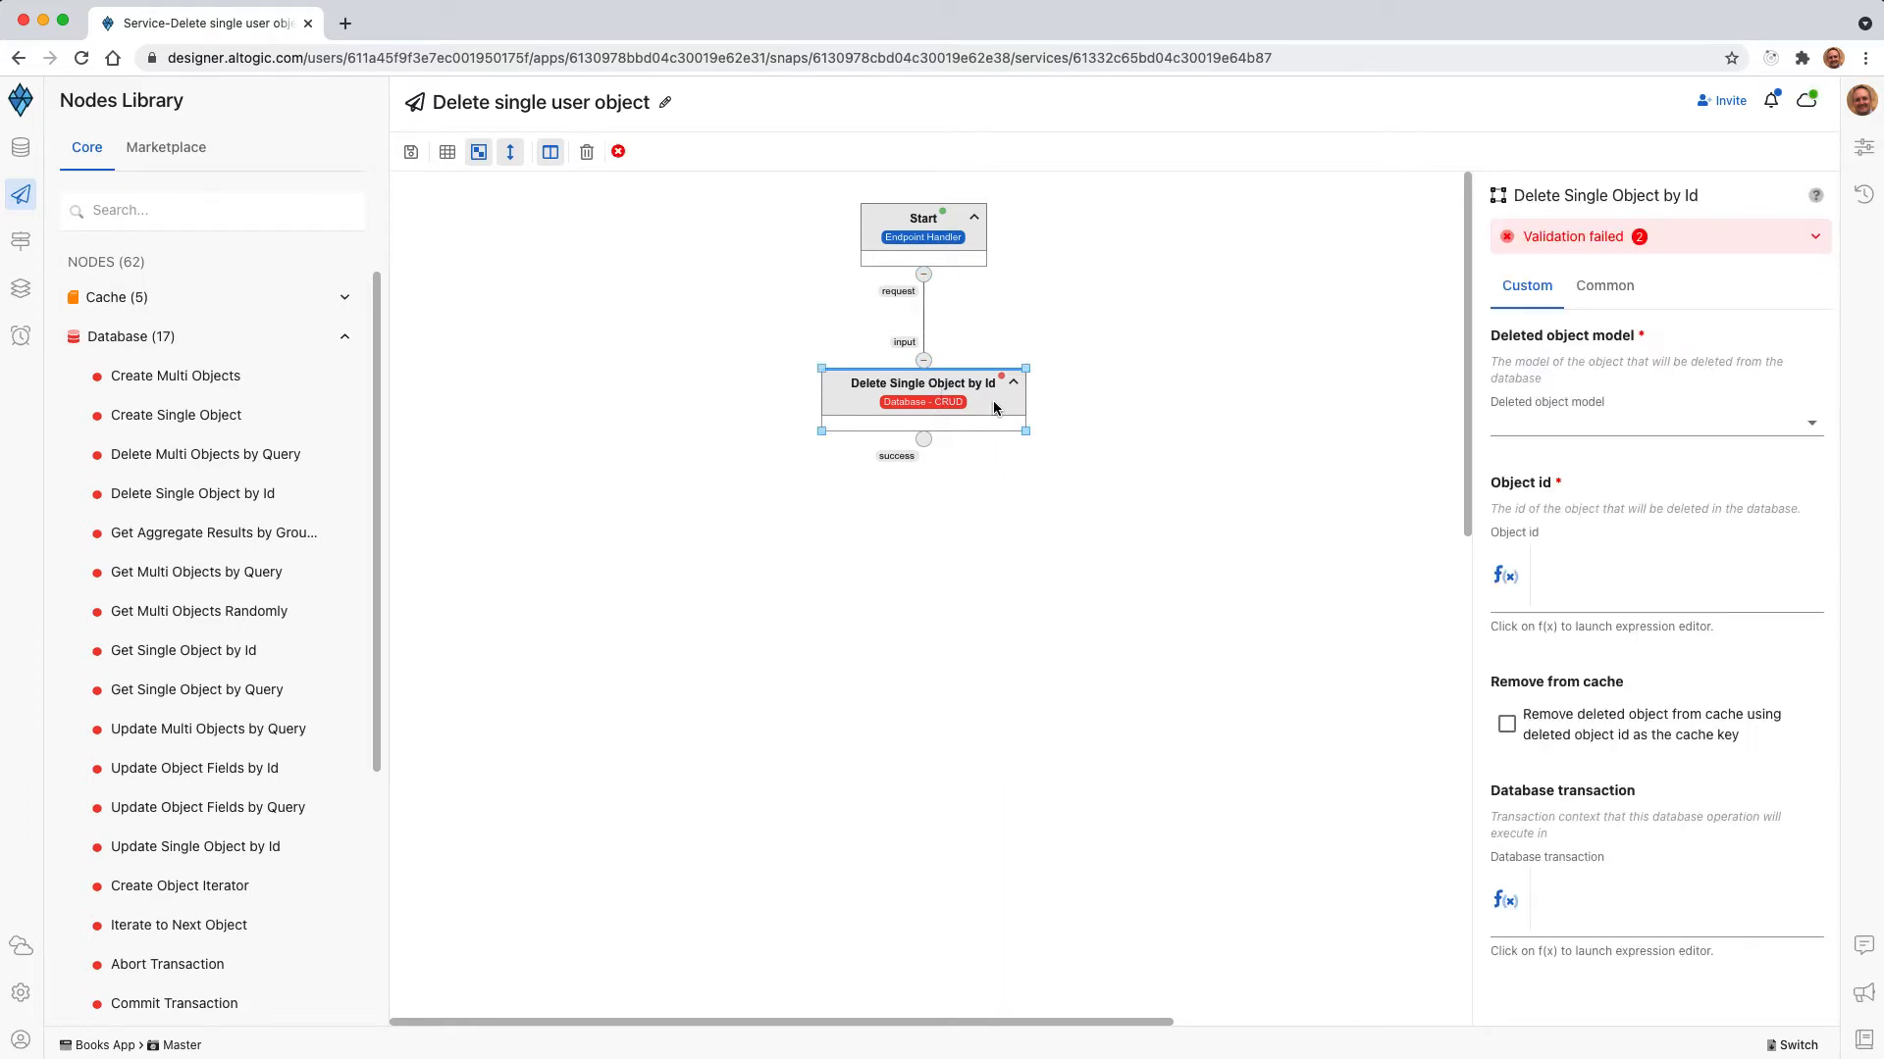
left_click(1566, 424)
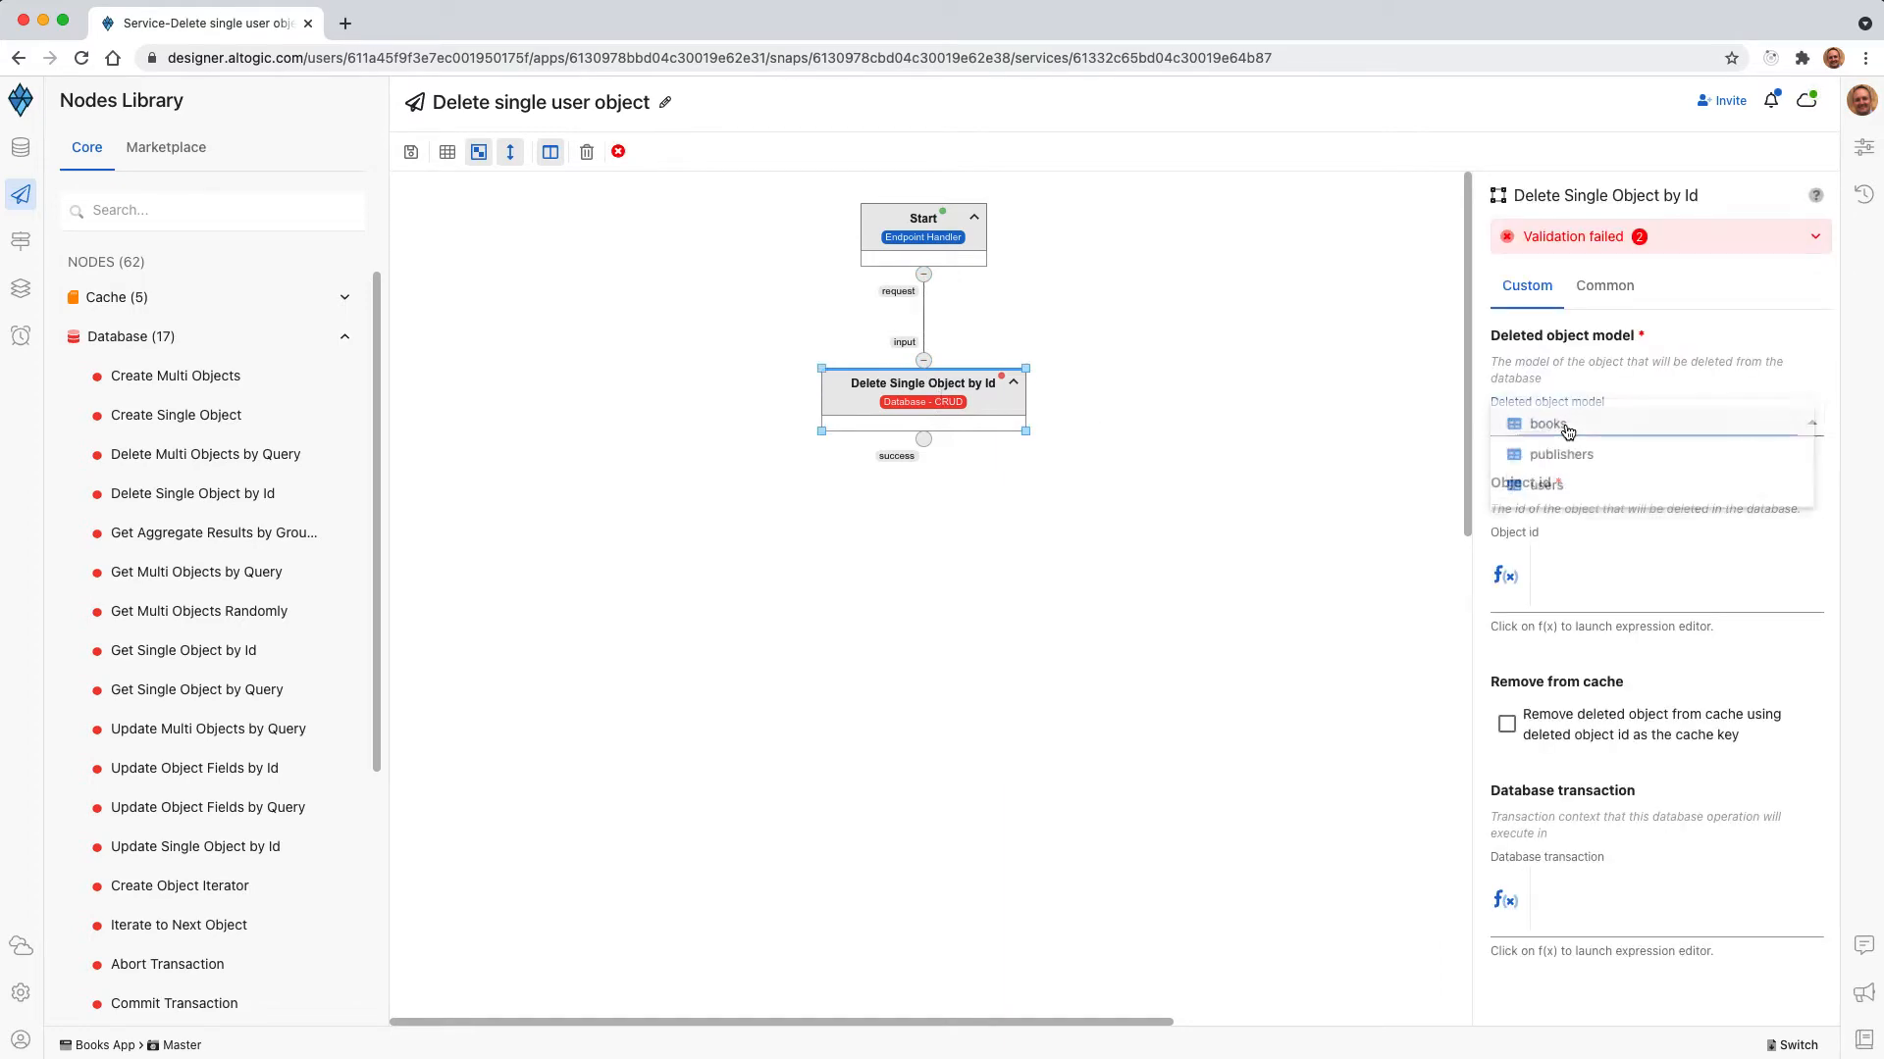
left_click(1548, 484)
left_click(1505, 576)
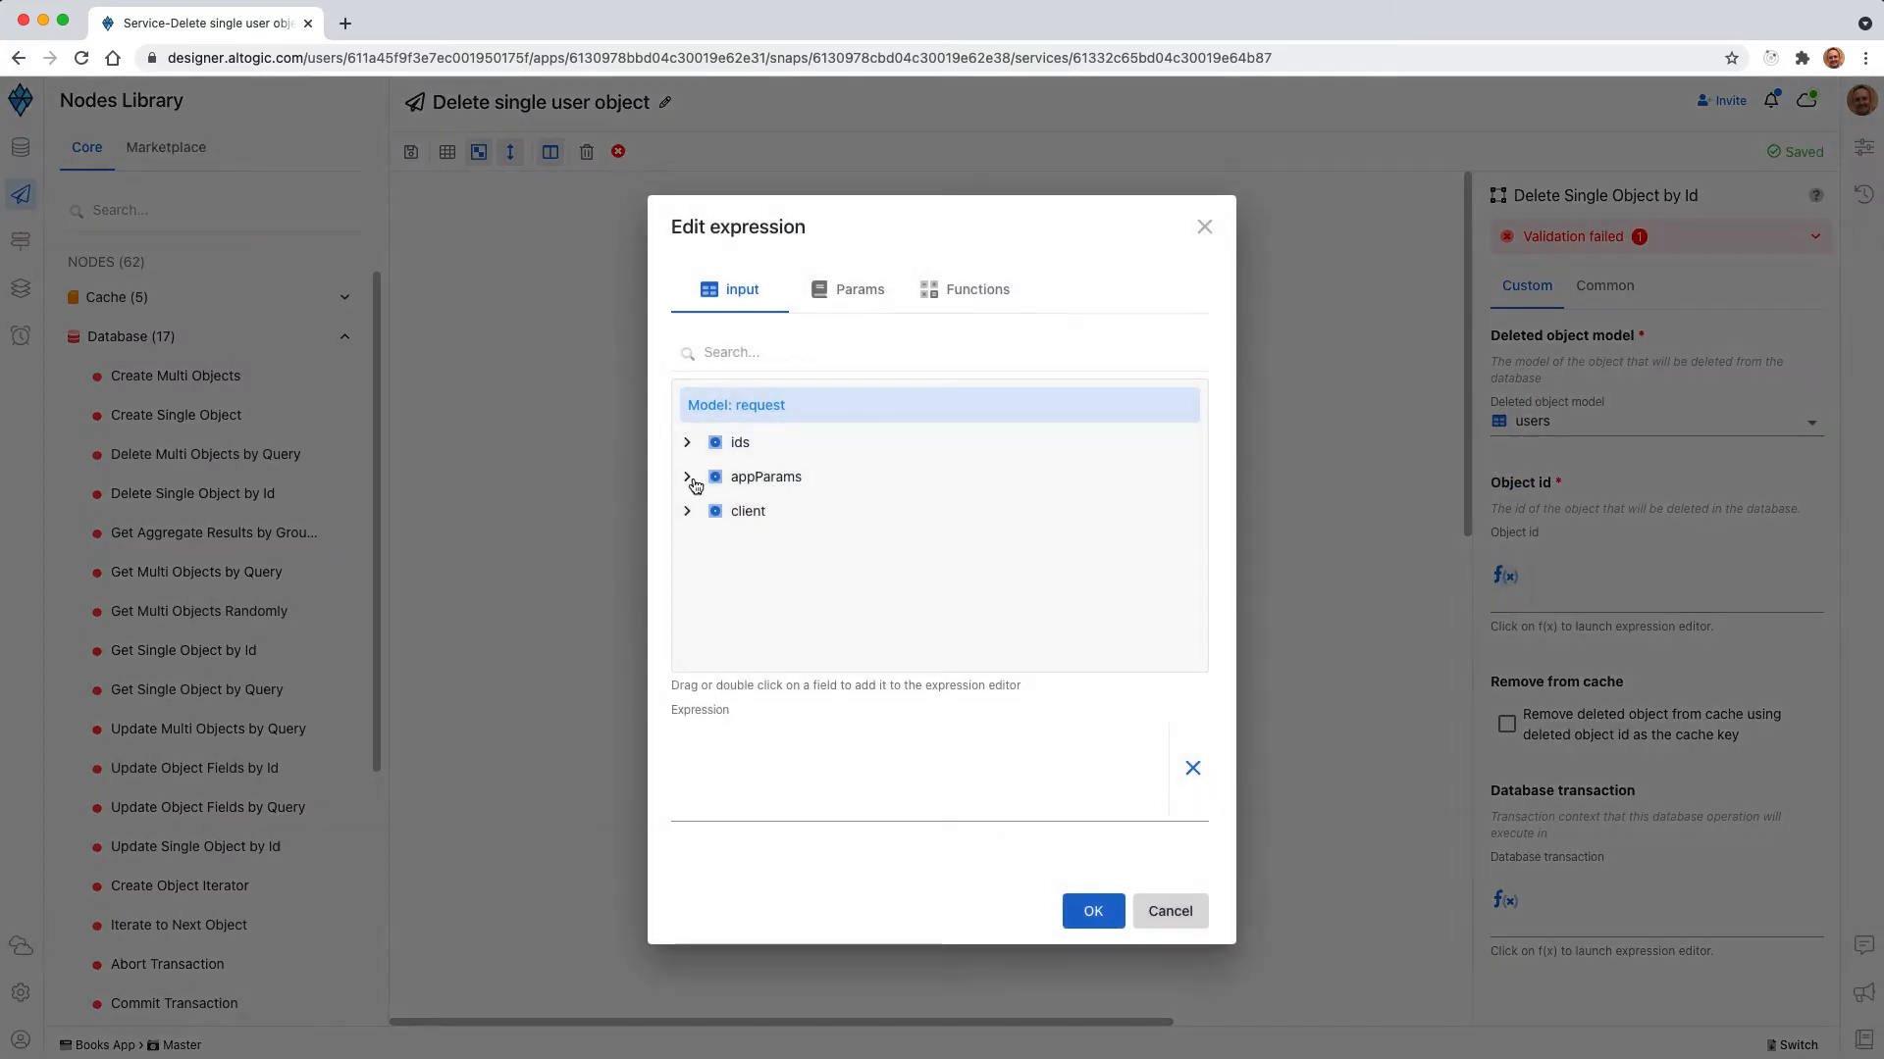
left_click(687, 443)
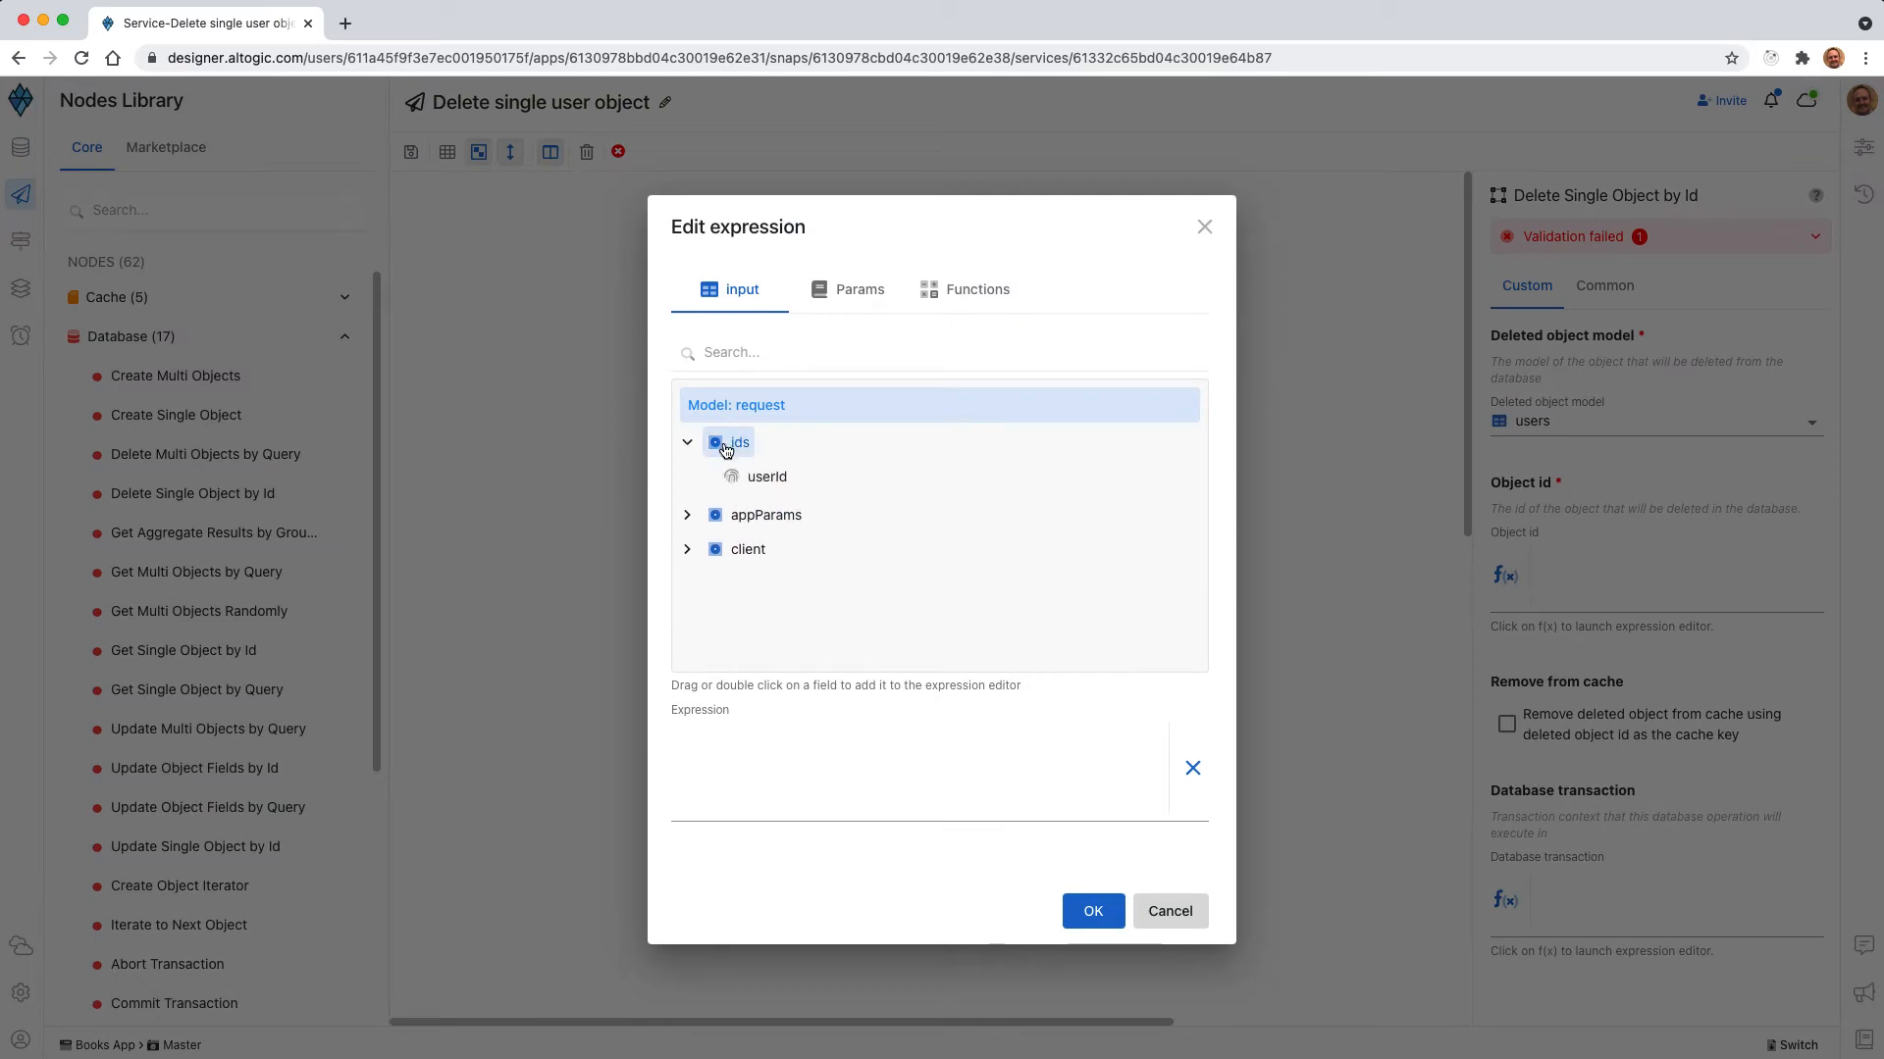
double_click(769, 479)
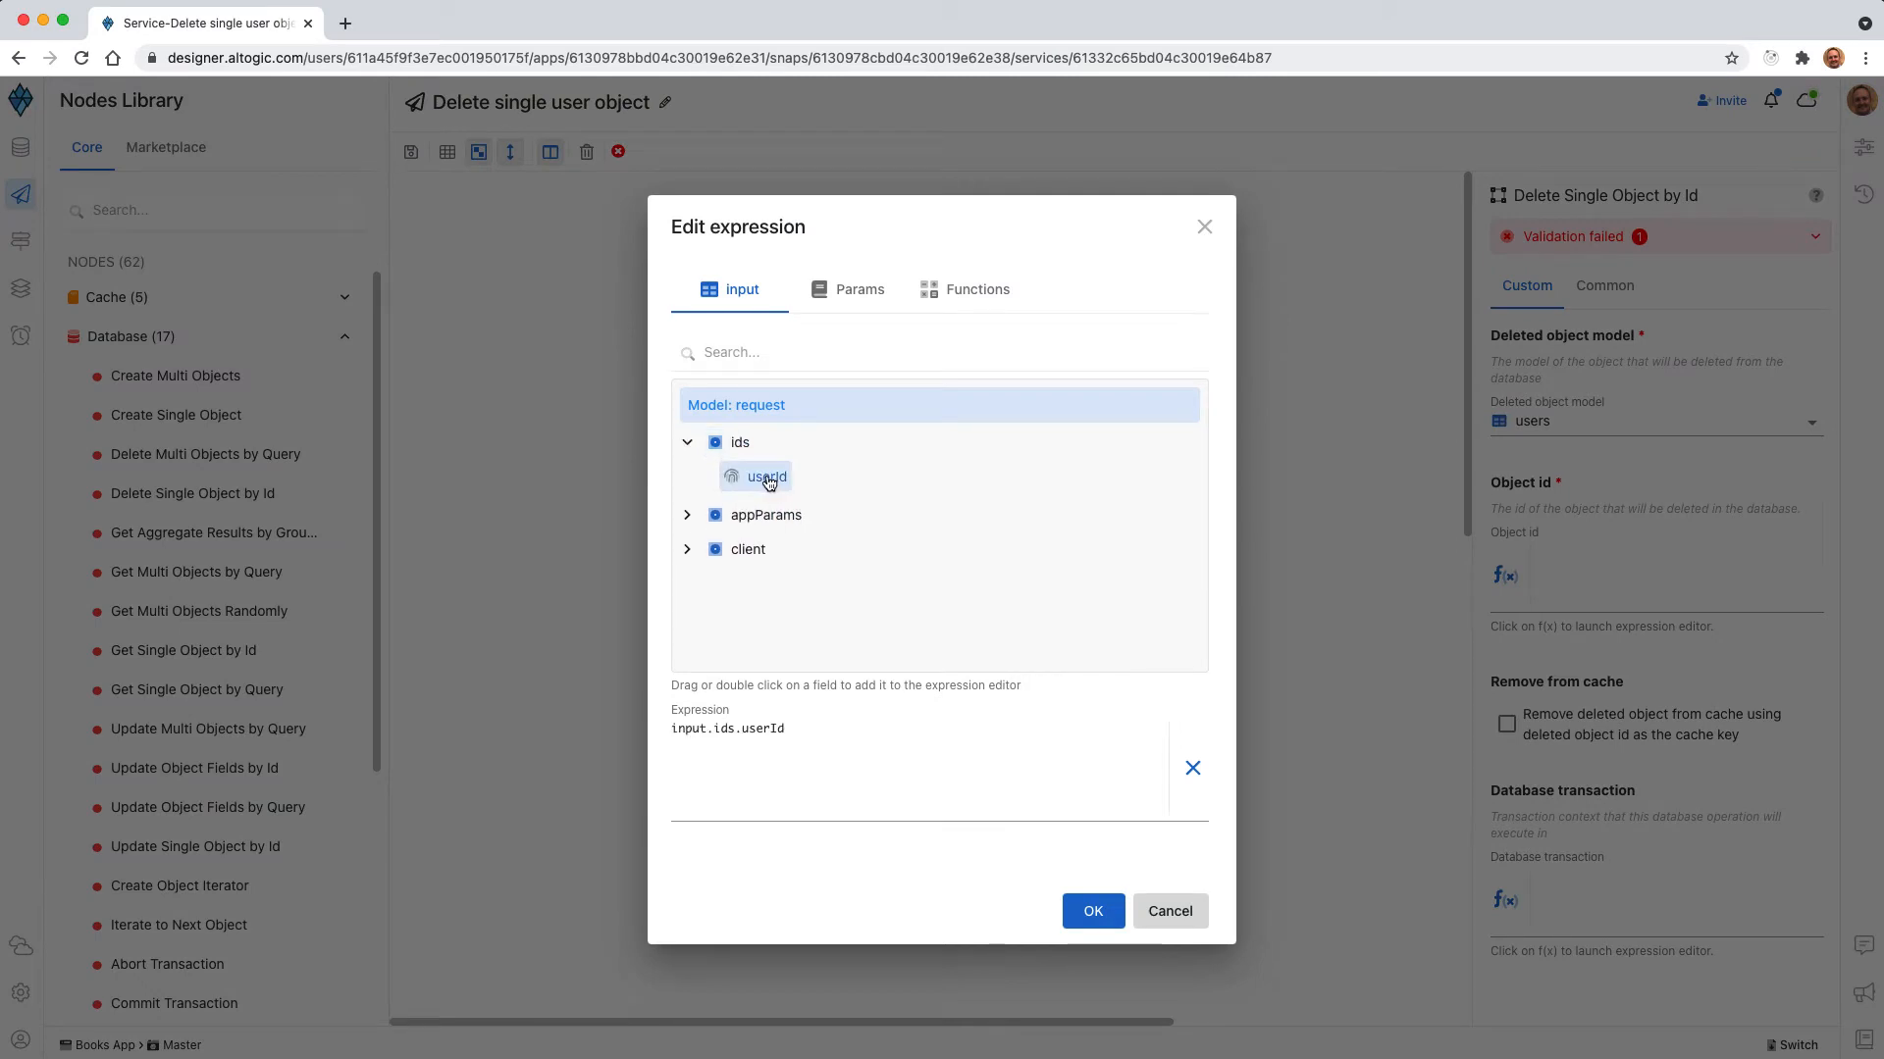
left_click(1093, 911)
Add a Return Success Response node below the delete node and link the success output to its trigger.
scroll(271, 530, "down", 5)
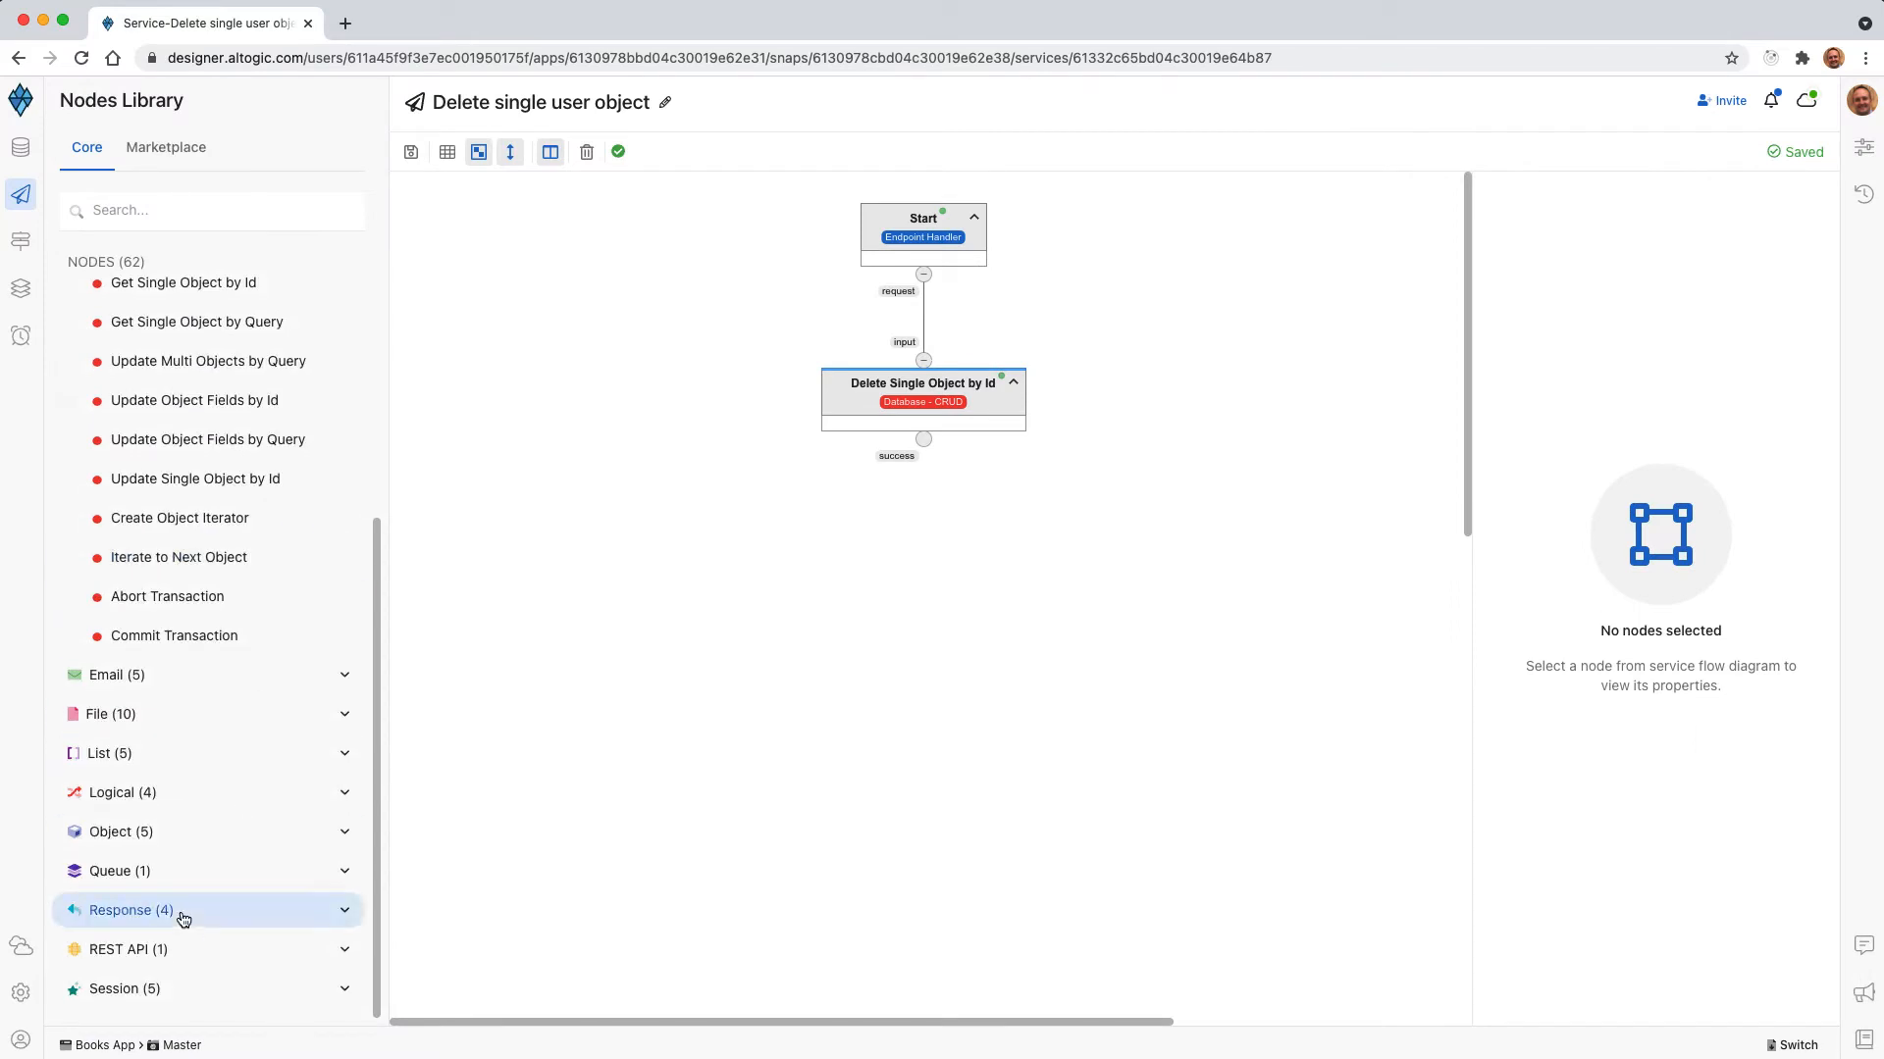
left_click(170, 912)
scroll(187, 883, "down", 1)
left_click_drag(196, 912, 927, 585)
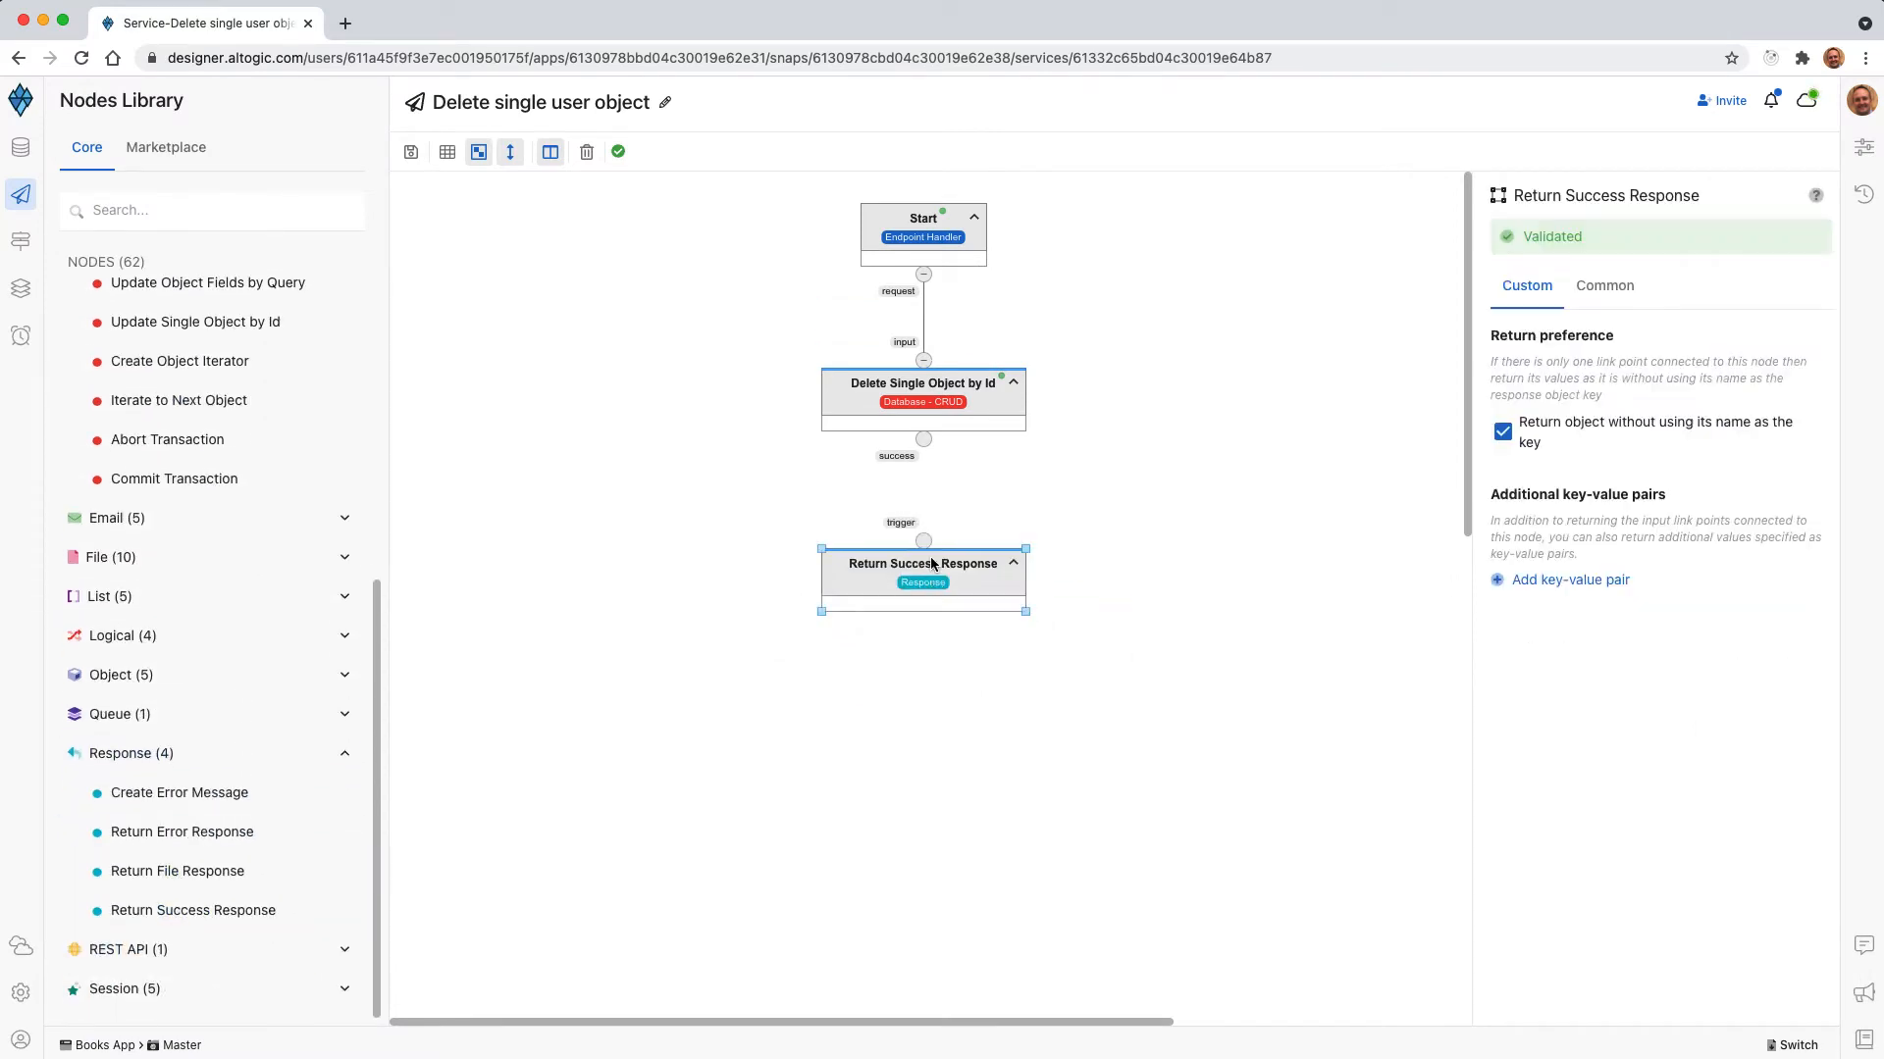
mouse_move(924, 441)
left_mouse_down()
mouse_move(923, 541)
mouse_move(944, 566)
left_mouse_up()
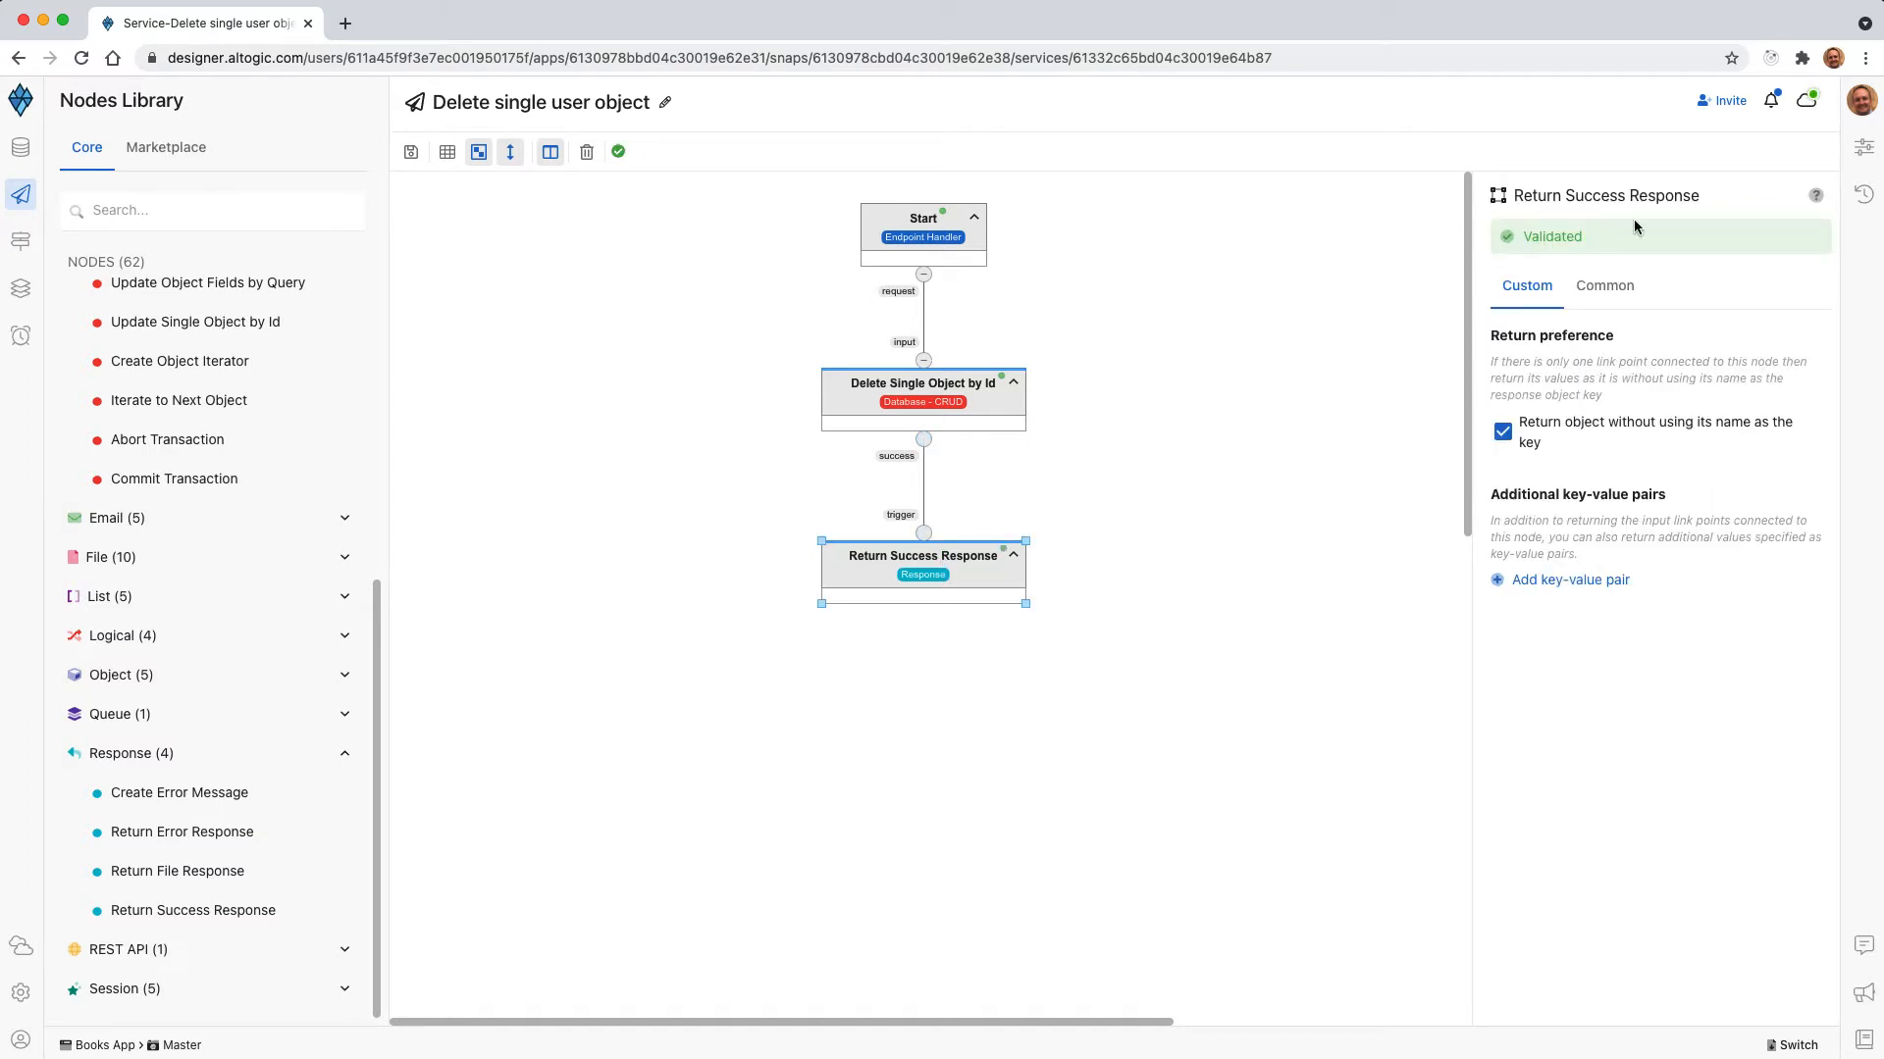
In the Dev01 environment's test panel, close the four open PUT requests and open the Delte single object request.
left_click(1809, 114)
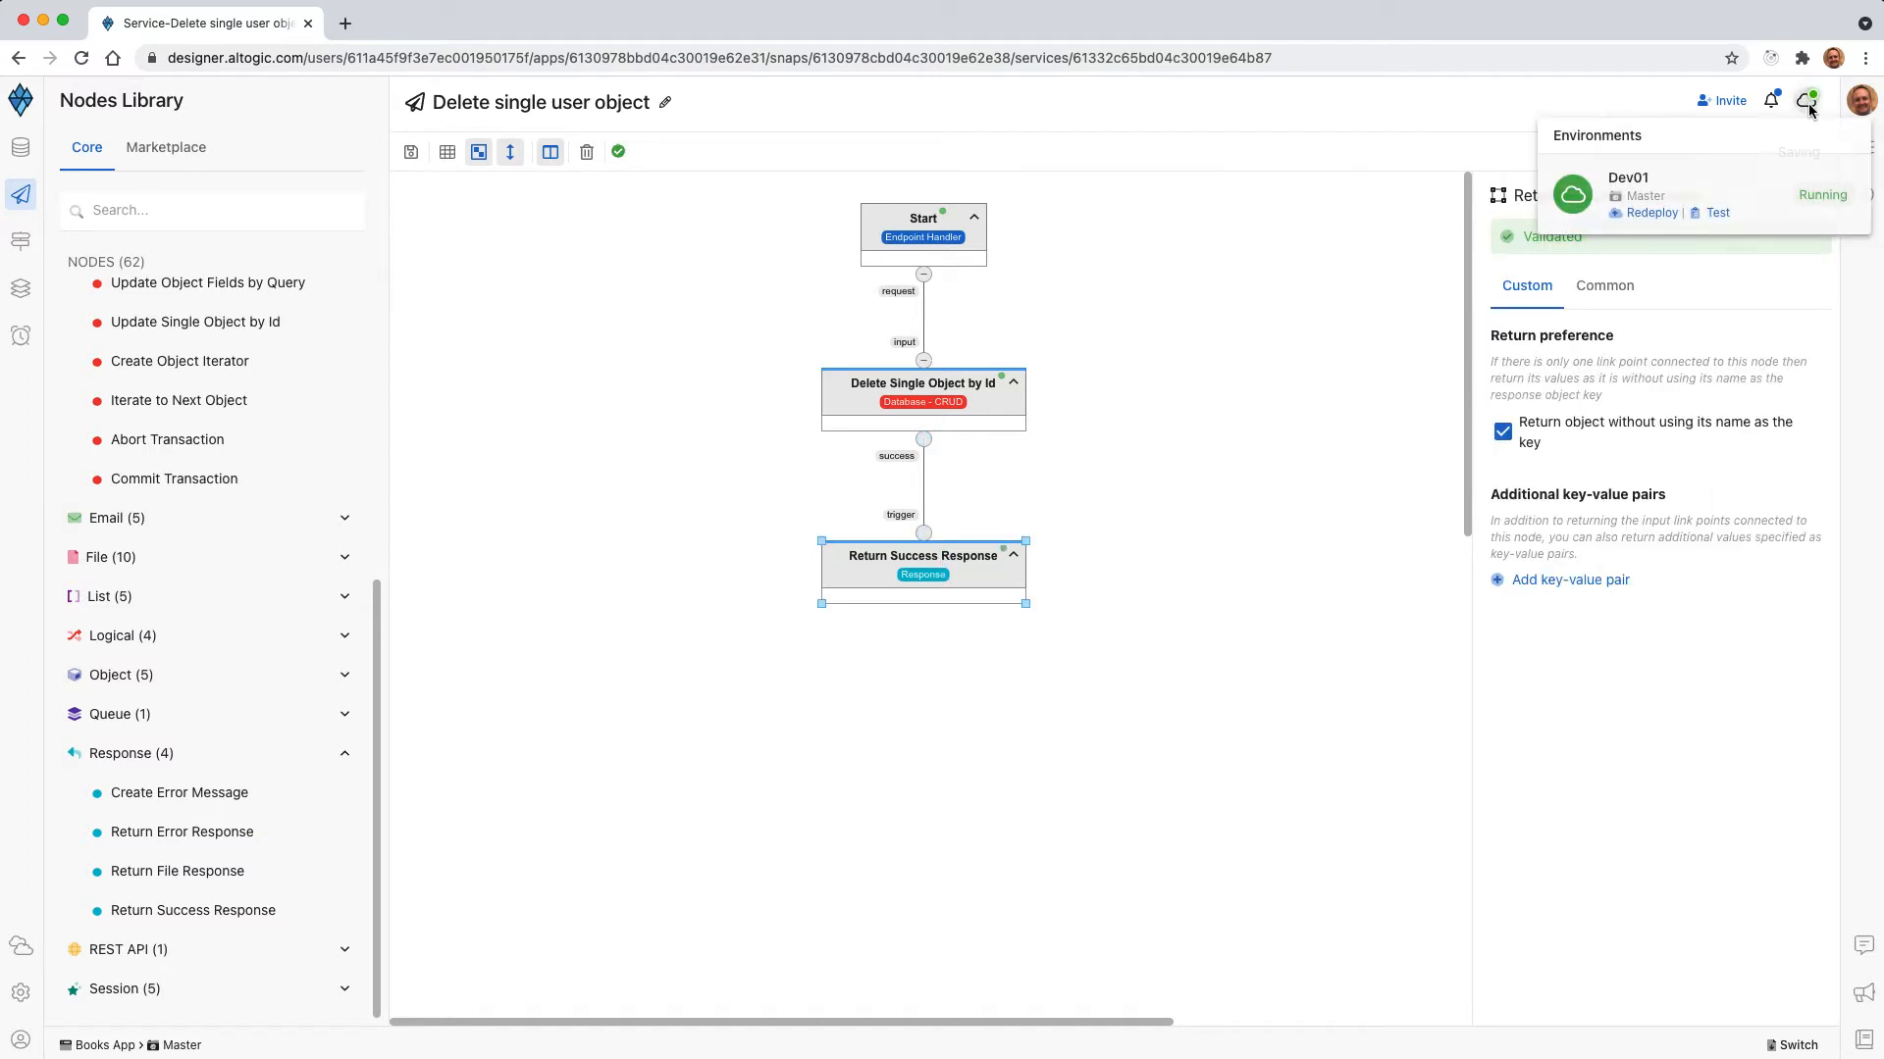
left_click(1712, 215)
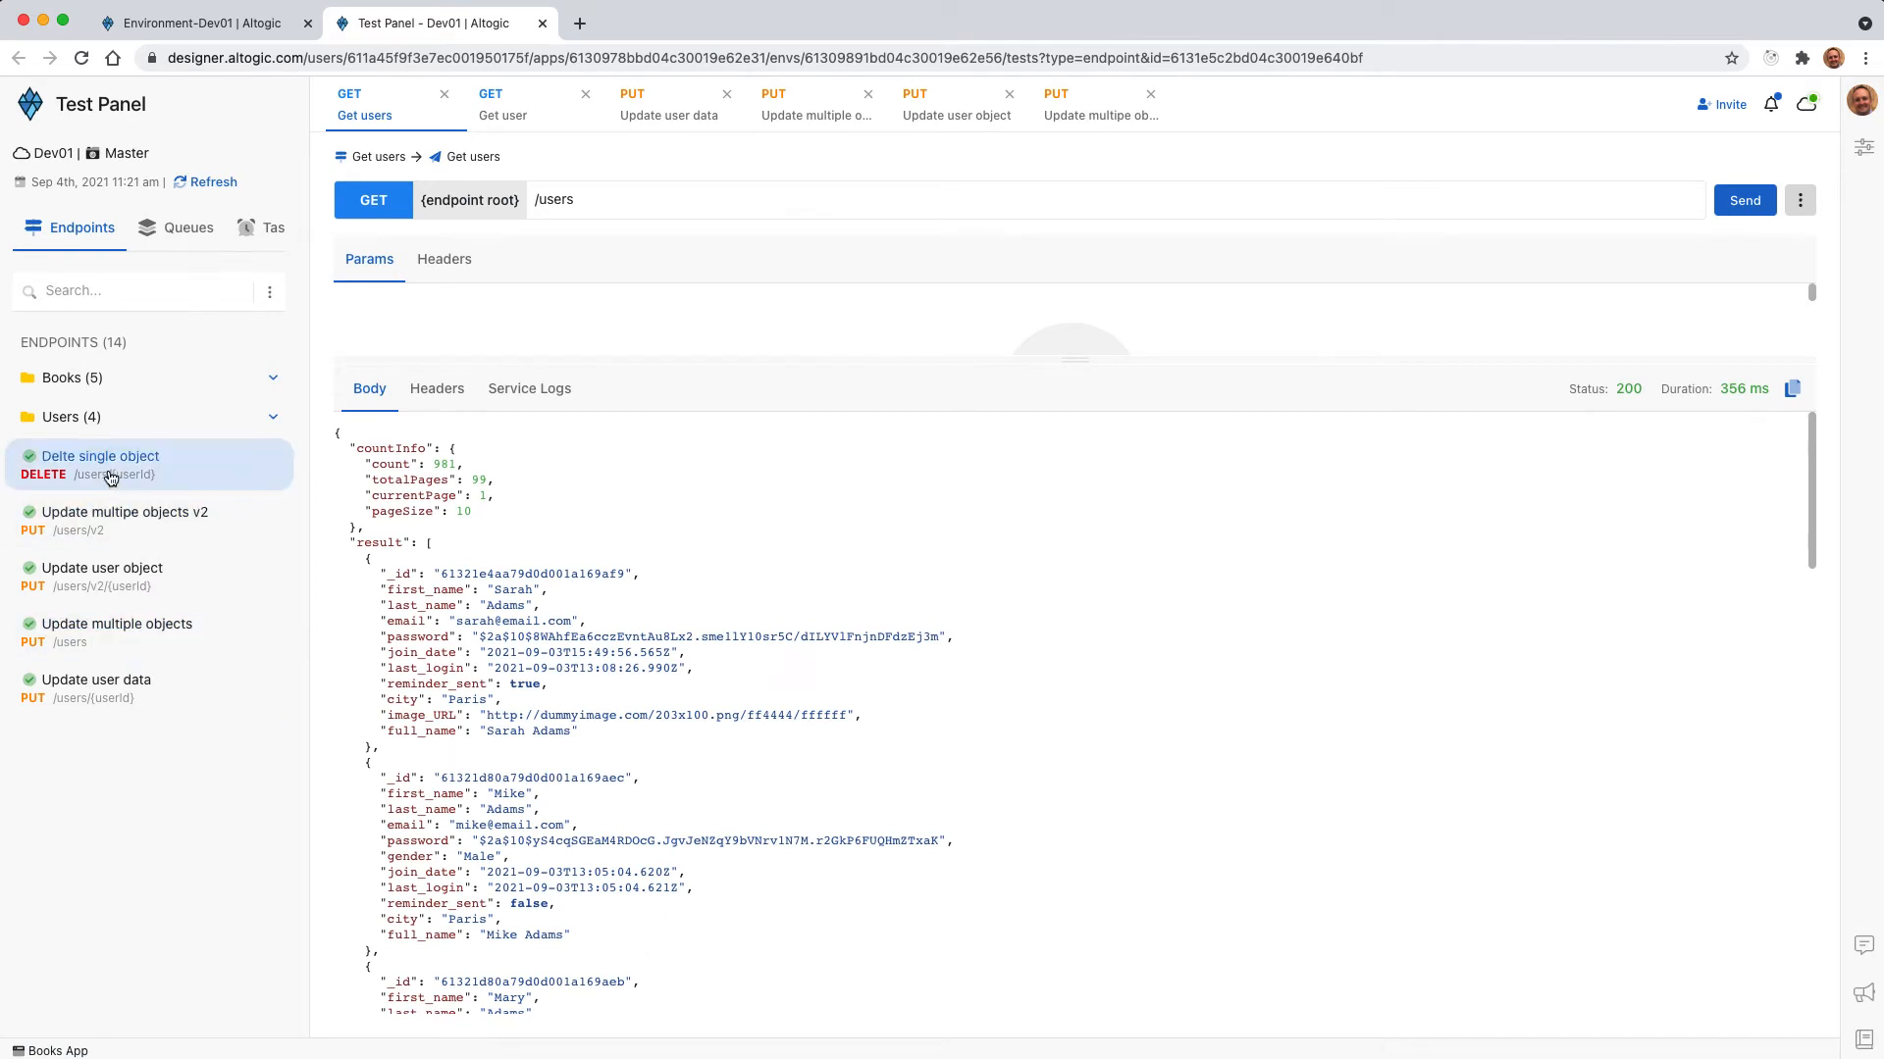
left_click(1150, 94)
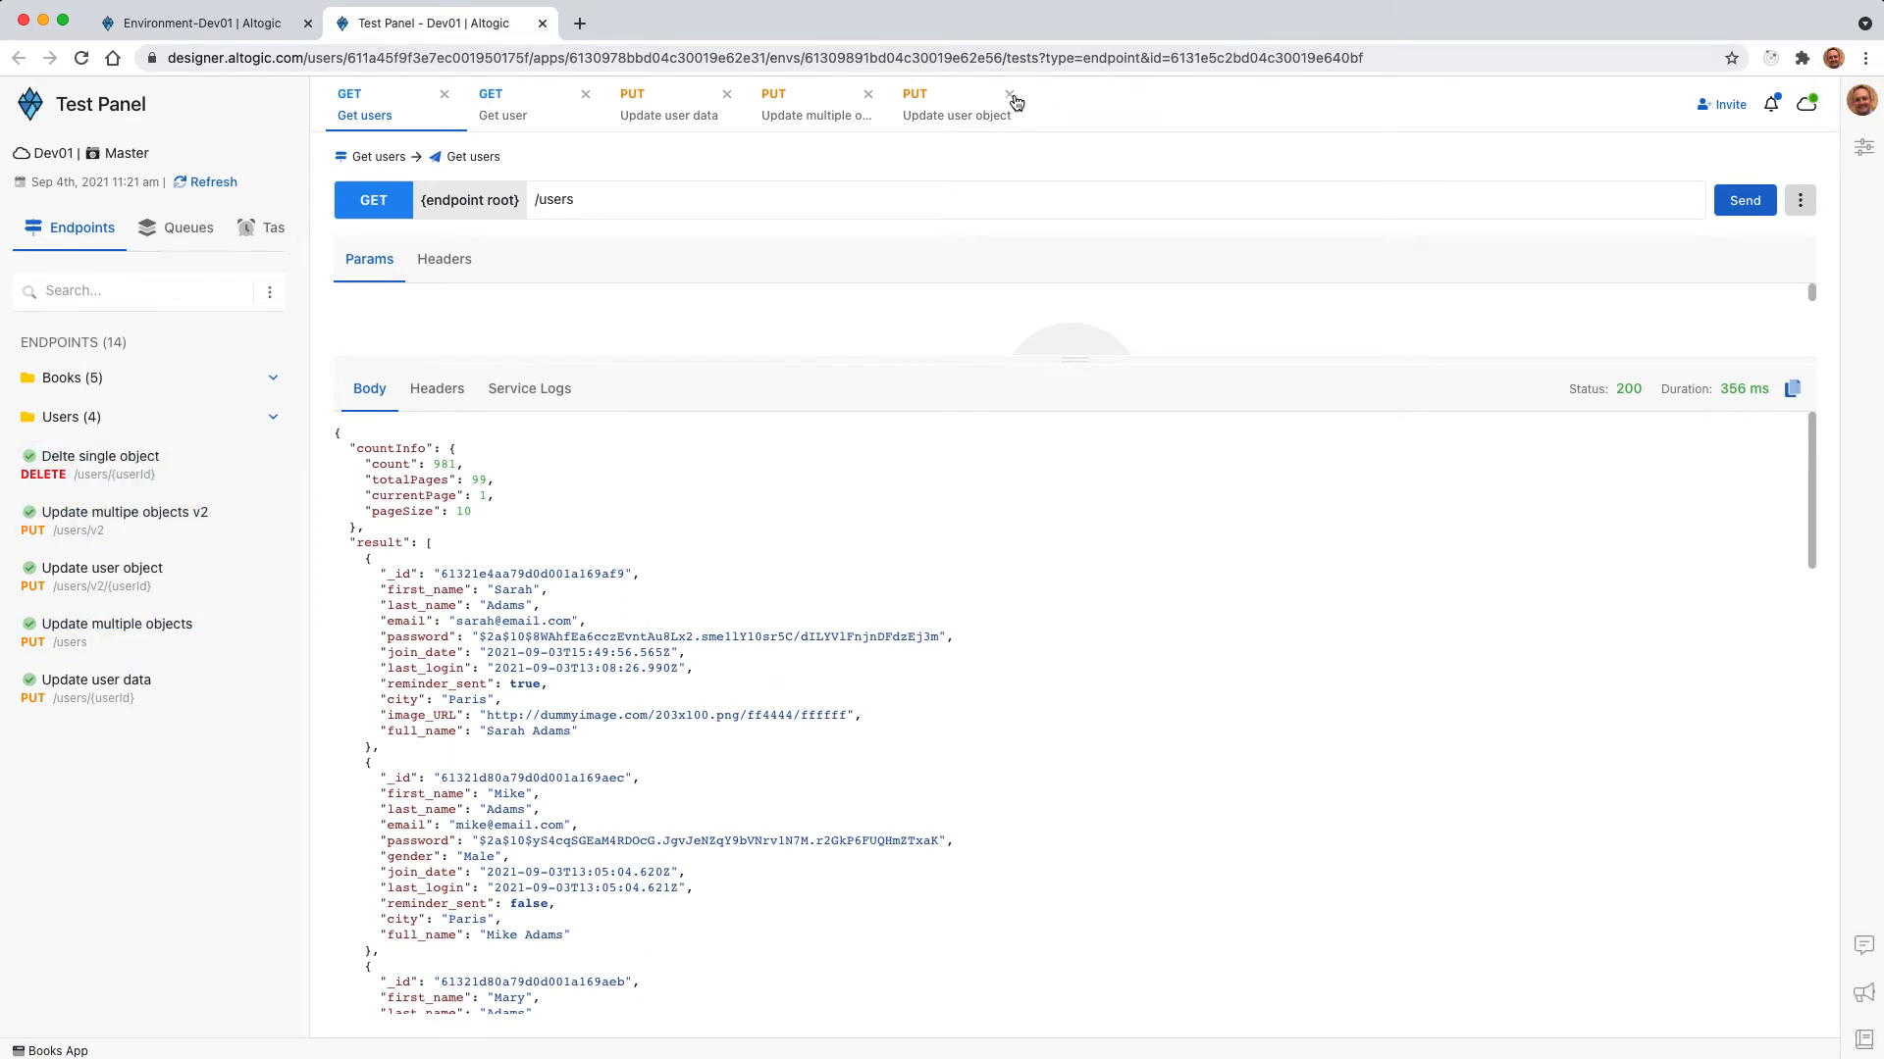
left_click(1010, 93)
left_click(867, 93)
left_click(726, 94)
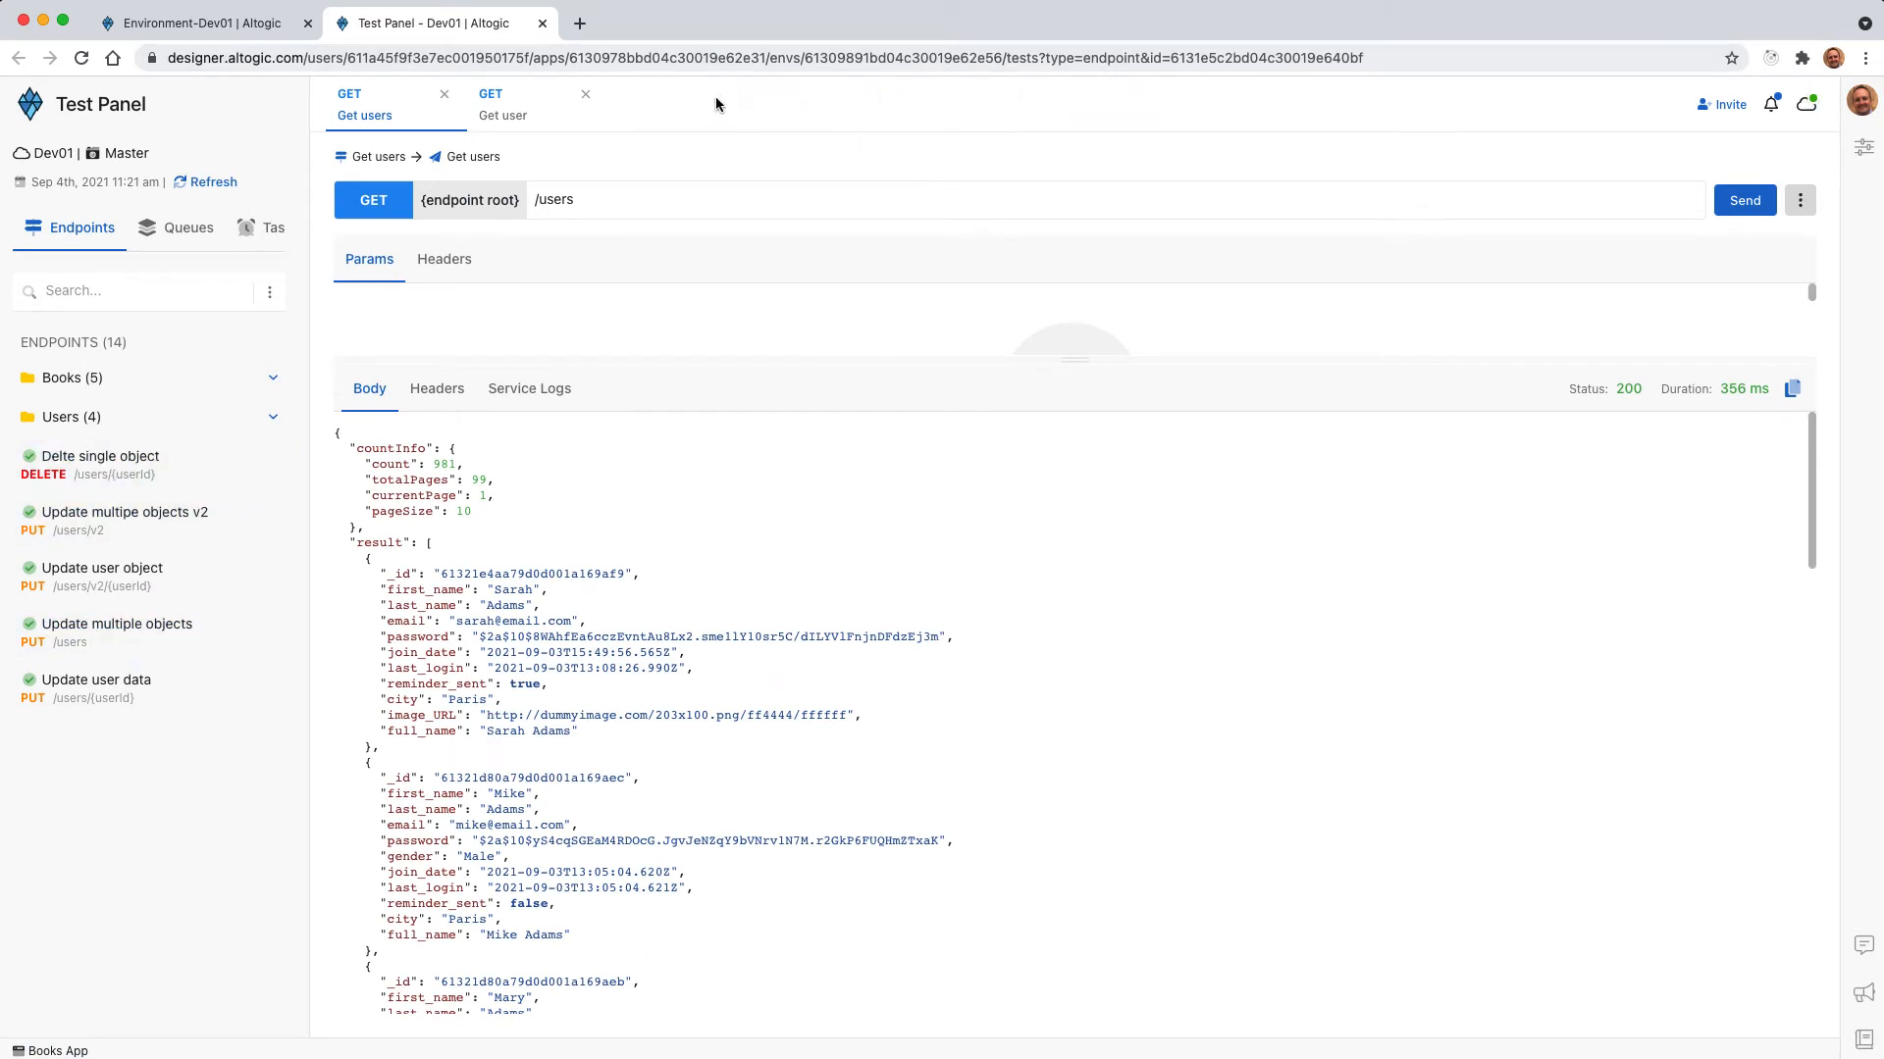
left_click(94, 463)
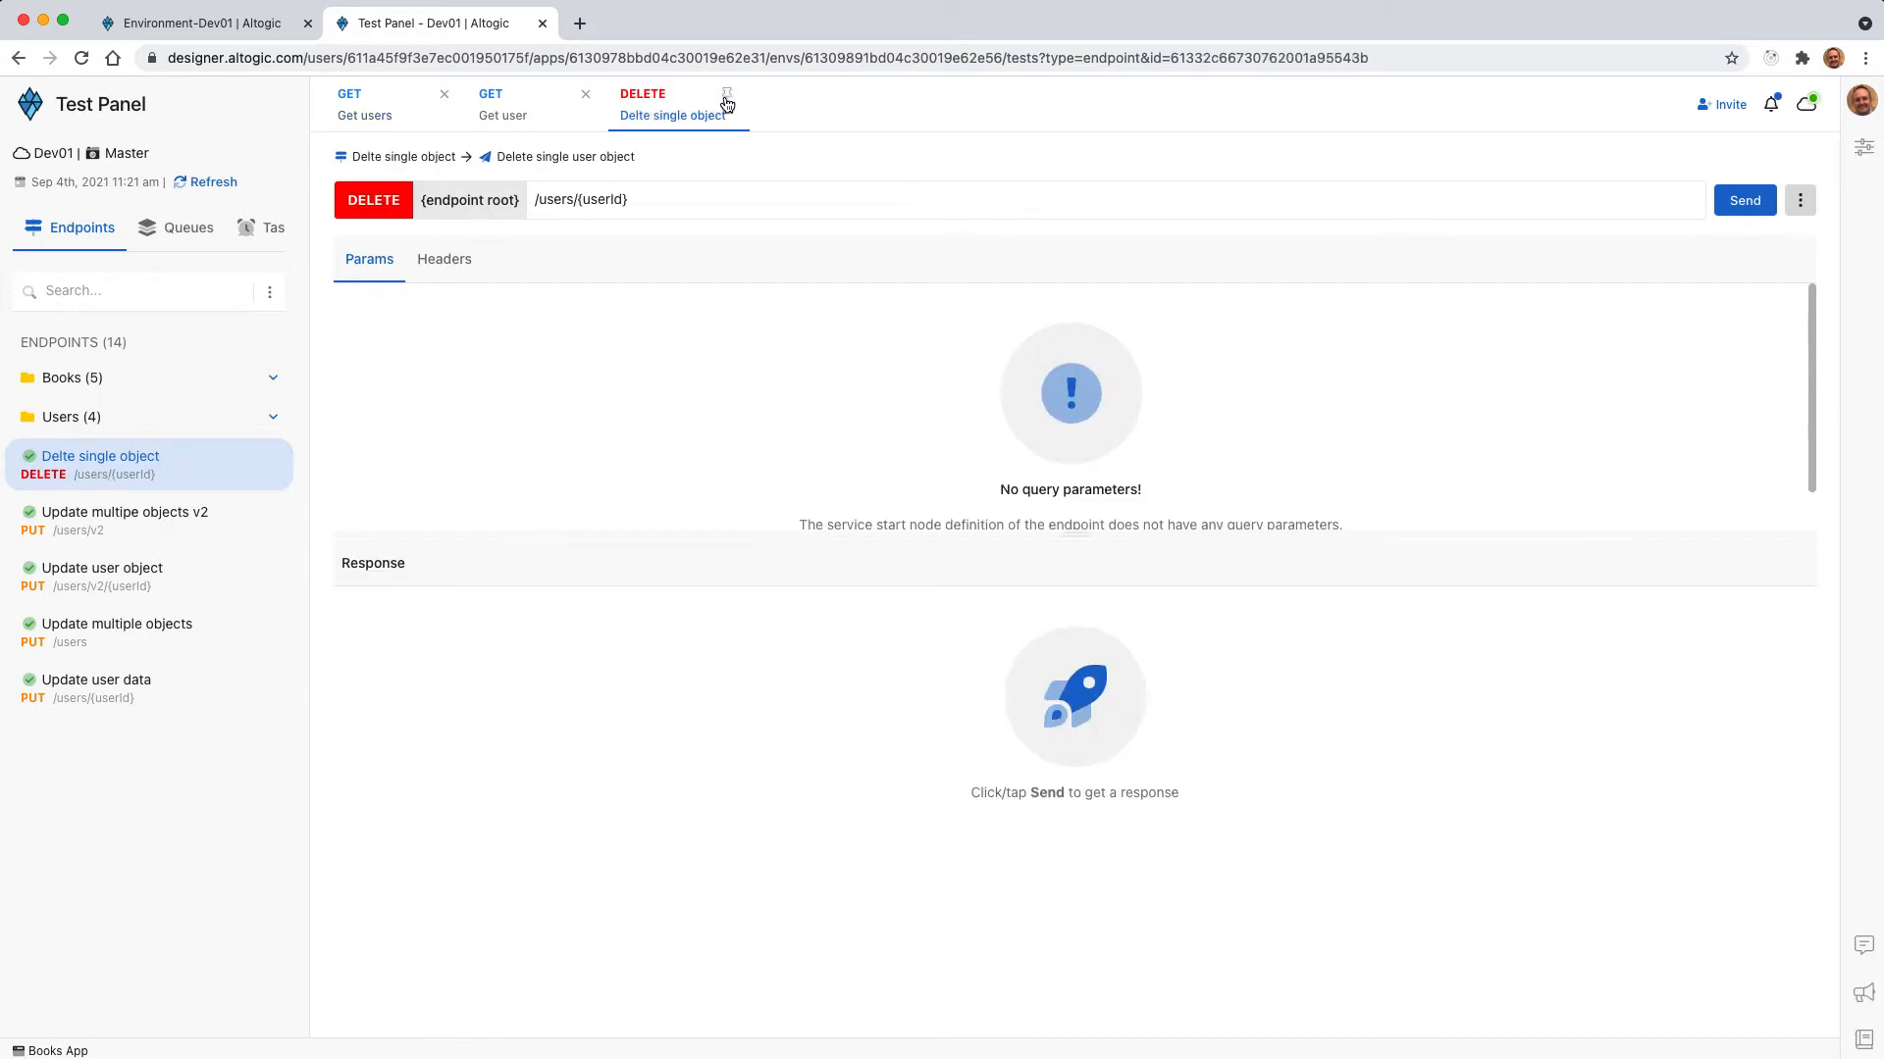
Resend the Get users request and copy the _id of the first user in the response.
left_click(392, 109)
left_click(1745, 200)
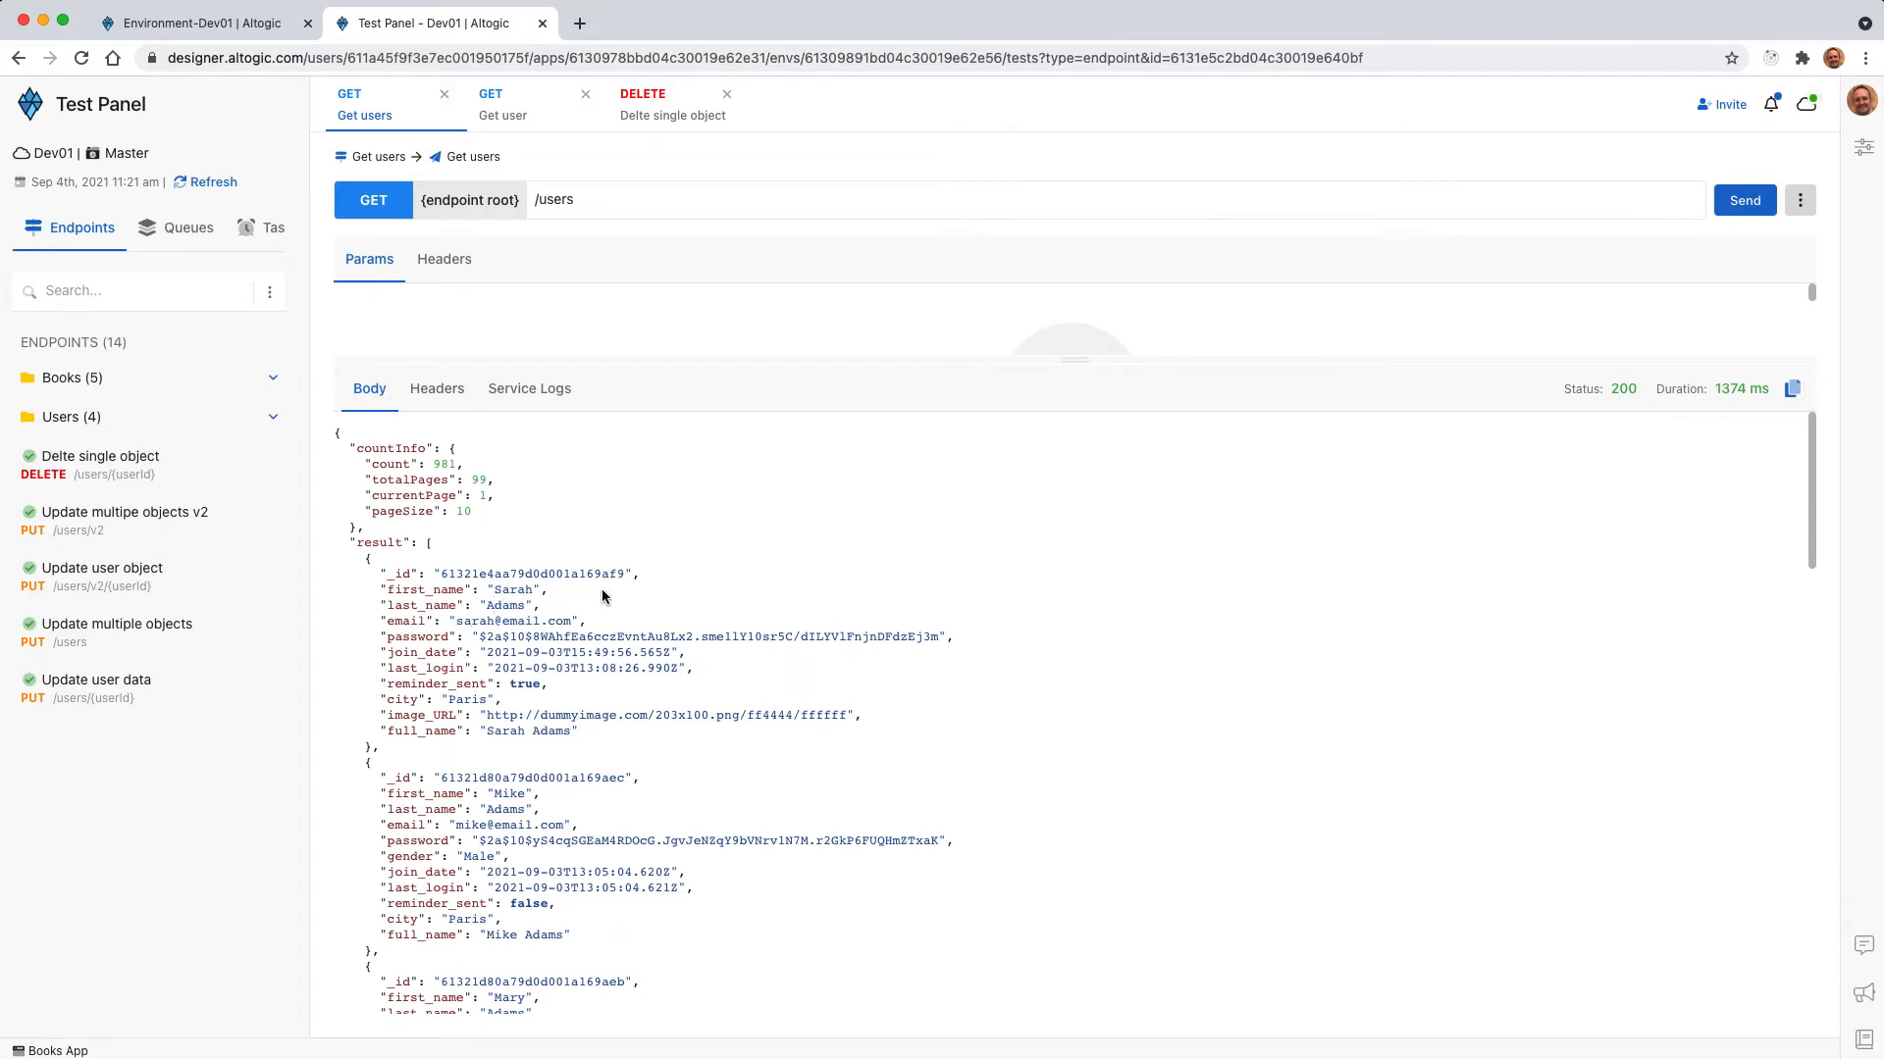
double_click(503, 574)
key("super+c")
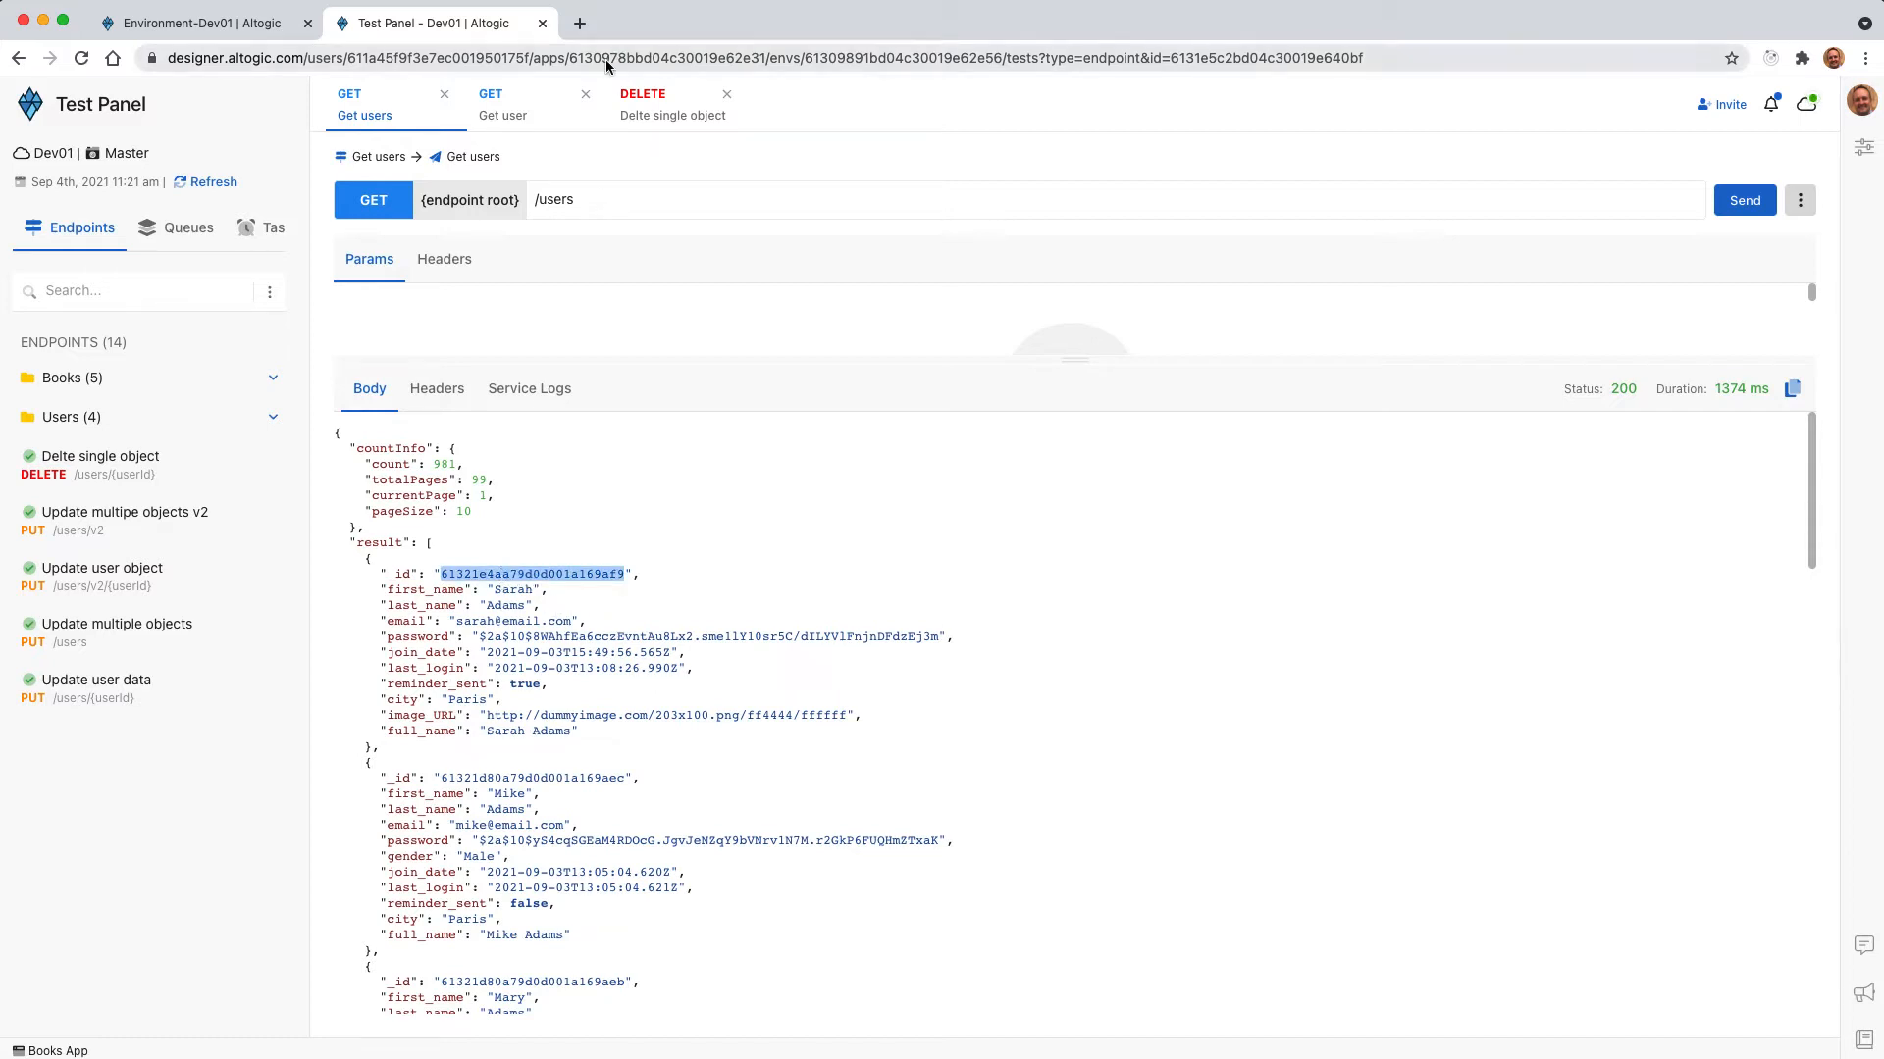
Replace {userId} in the Delte single object request path with the copied user _id and send the request.
left_click(685, 115)
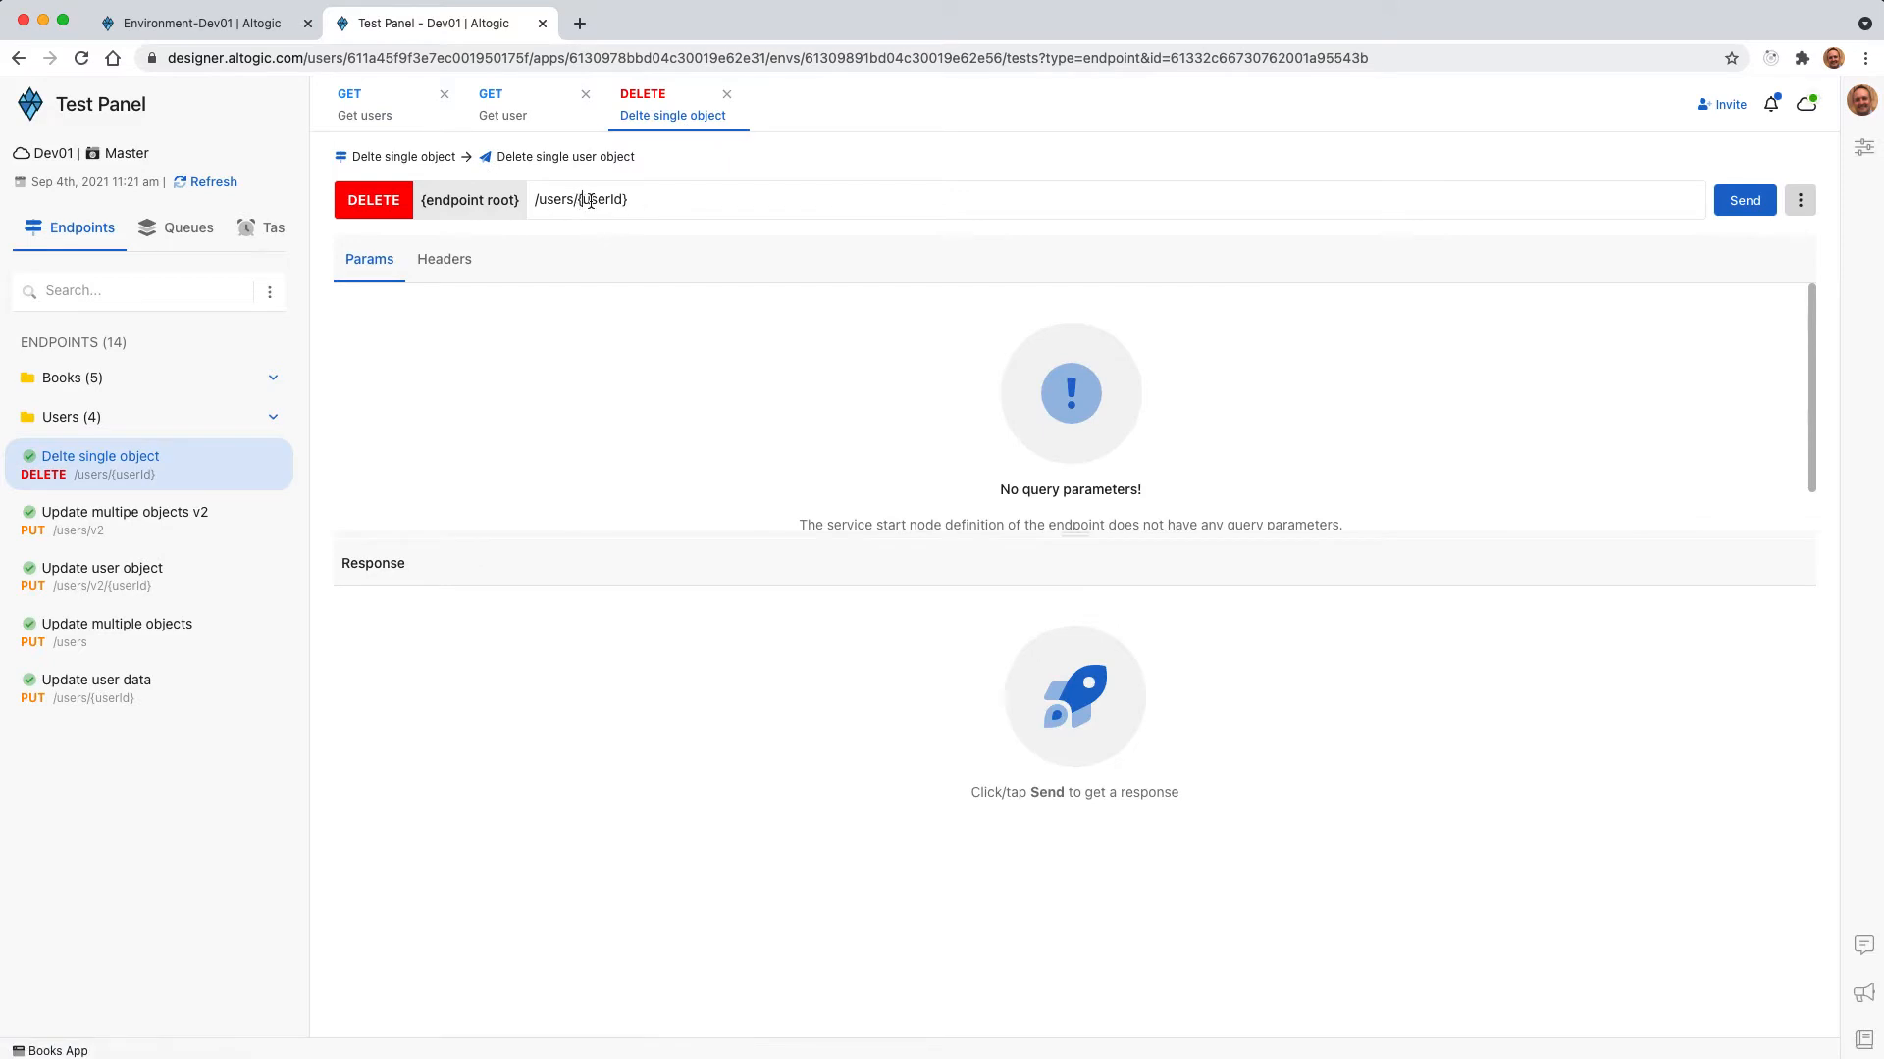
left_click_drag(579, 202, 686, 199)
key("super+v")
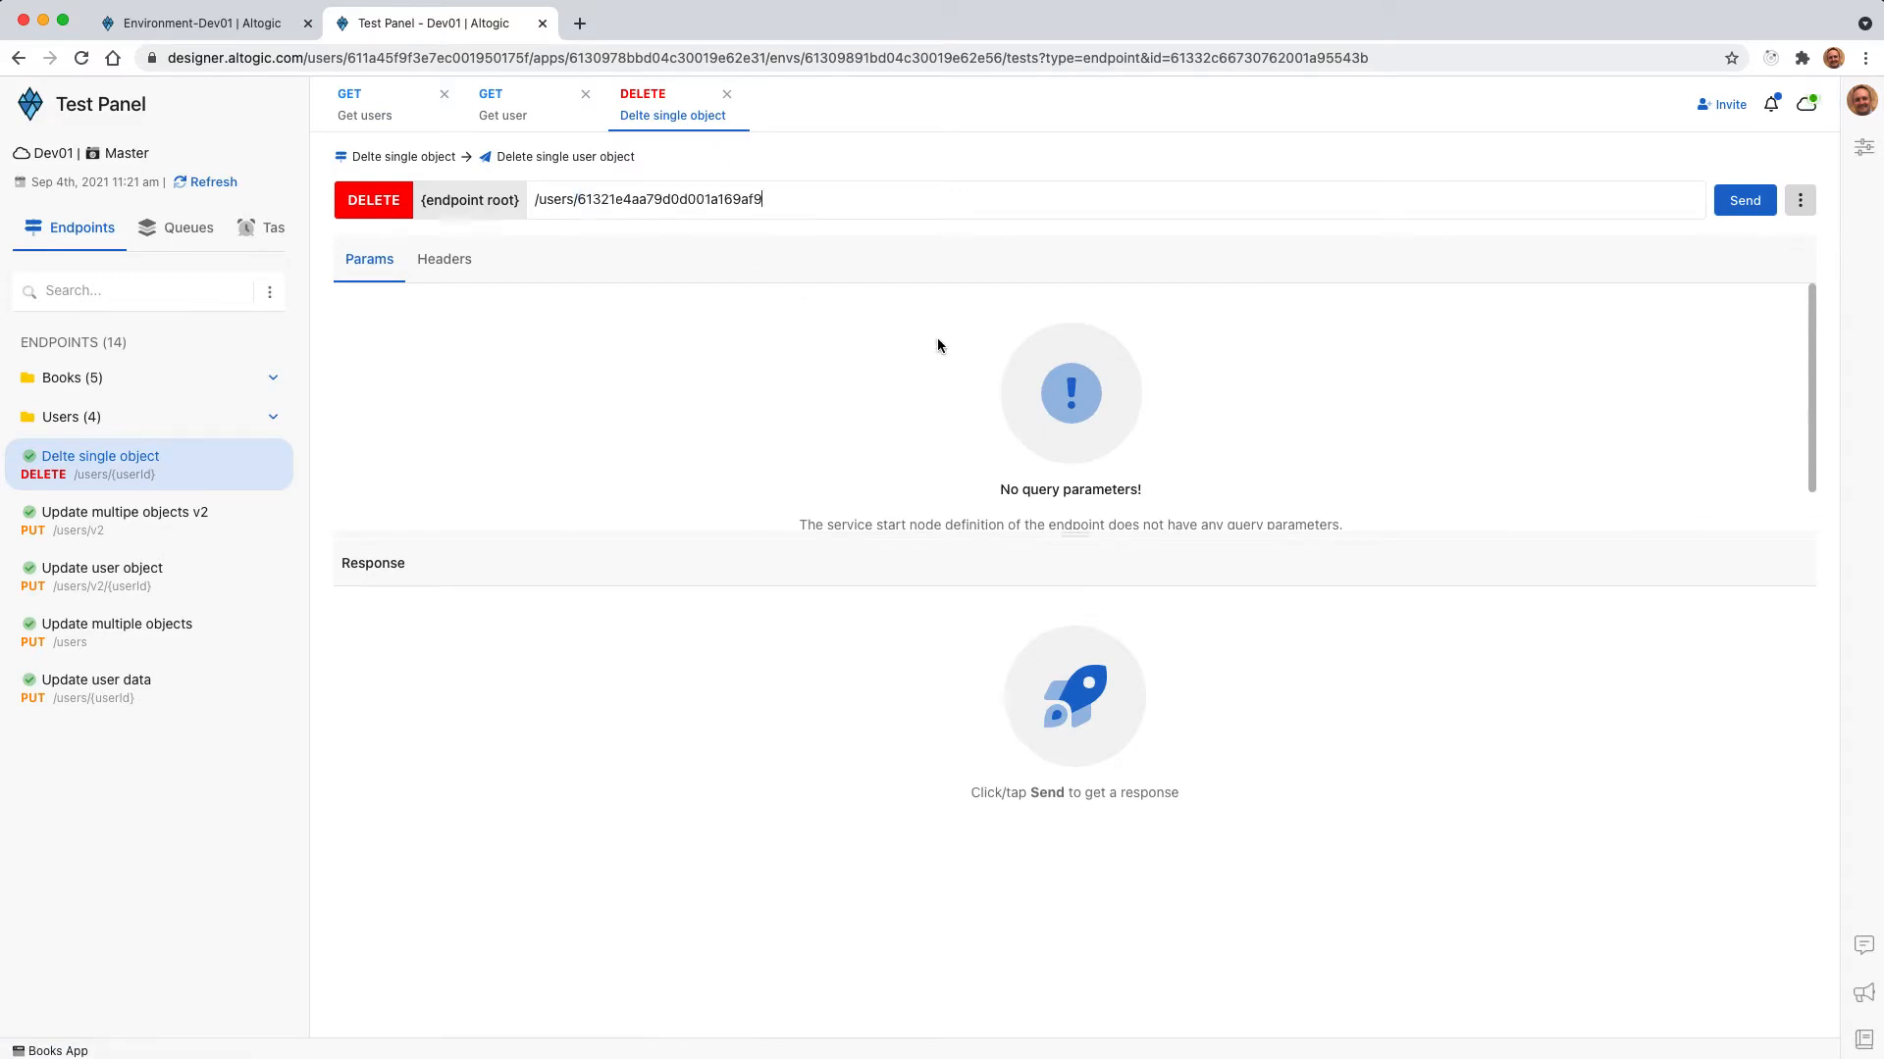
left_click(1722, 210)
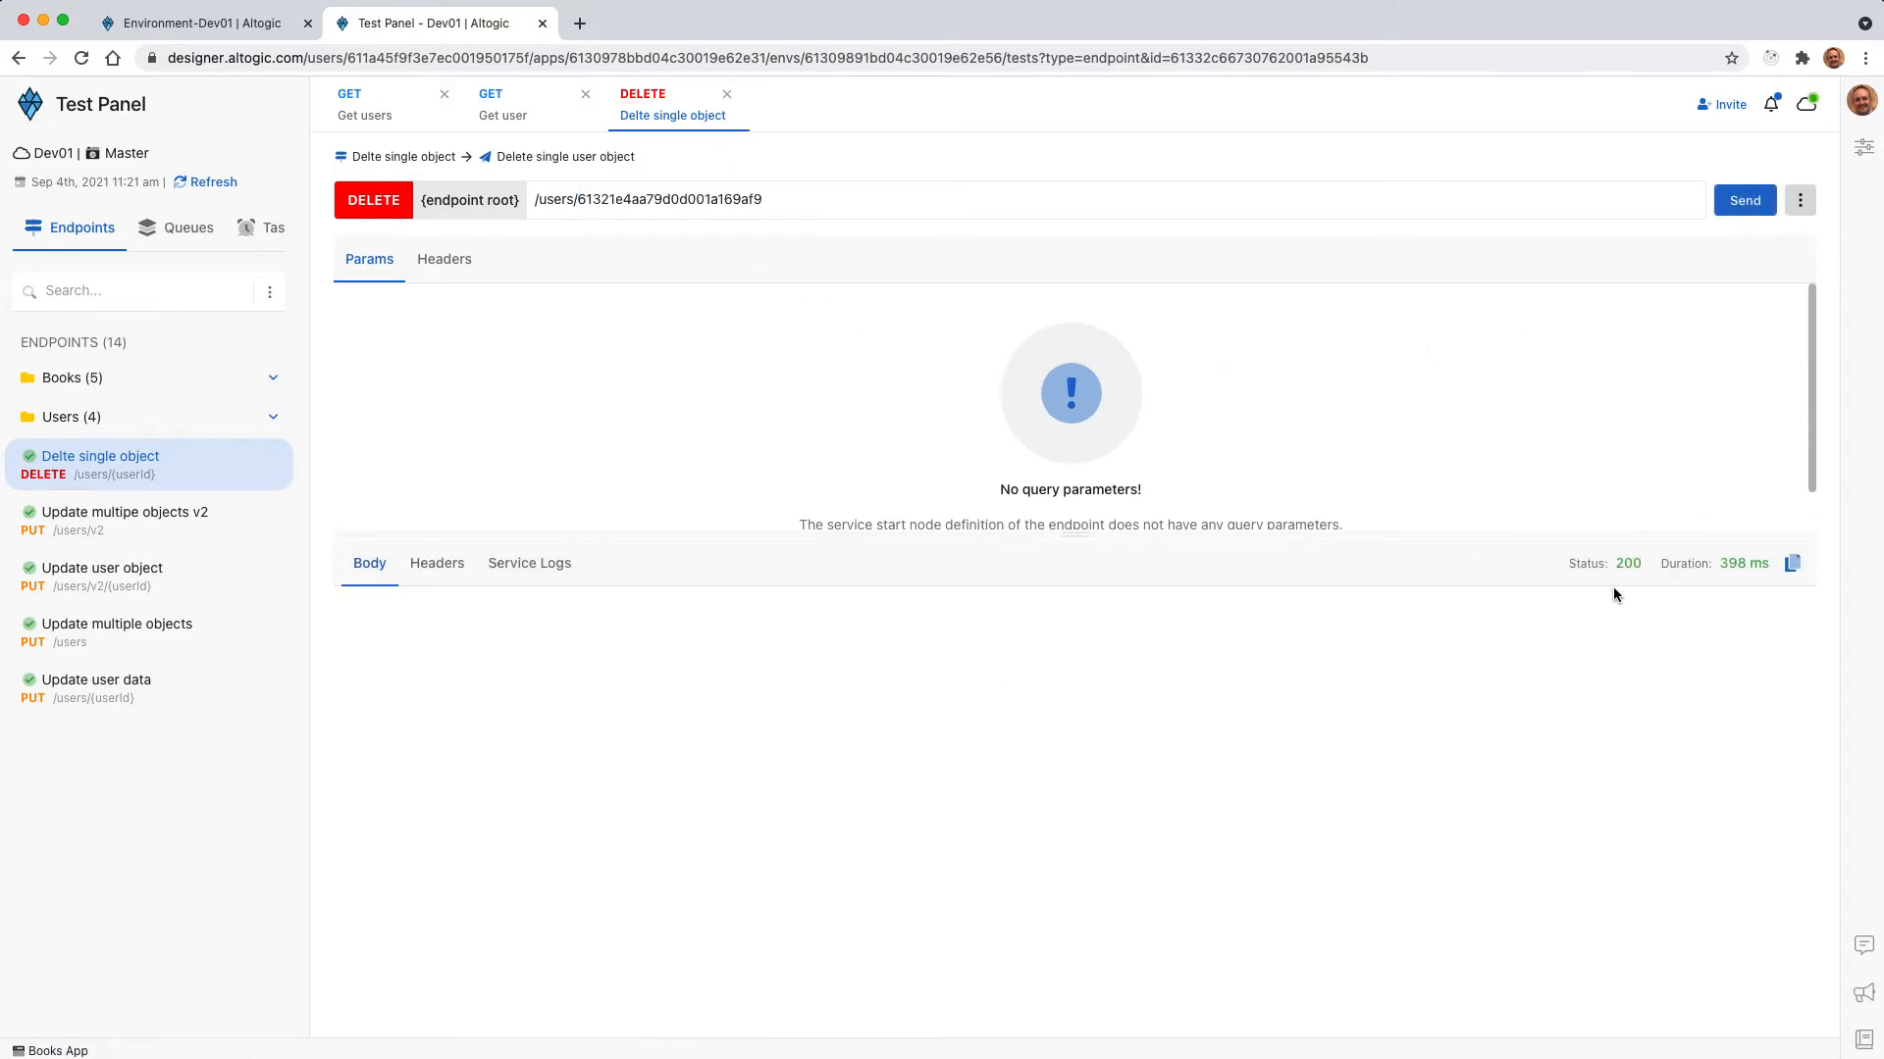
Resend the Get users request and the Get user request for the deleted _id to verify the deletion.
left_click(383, 122)
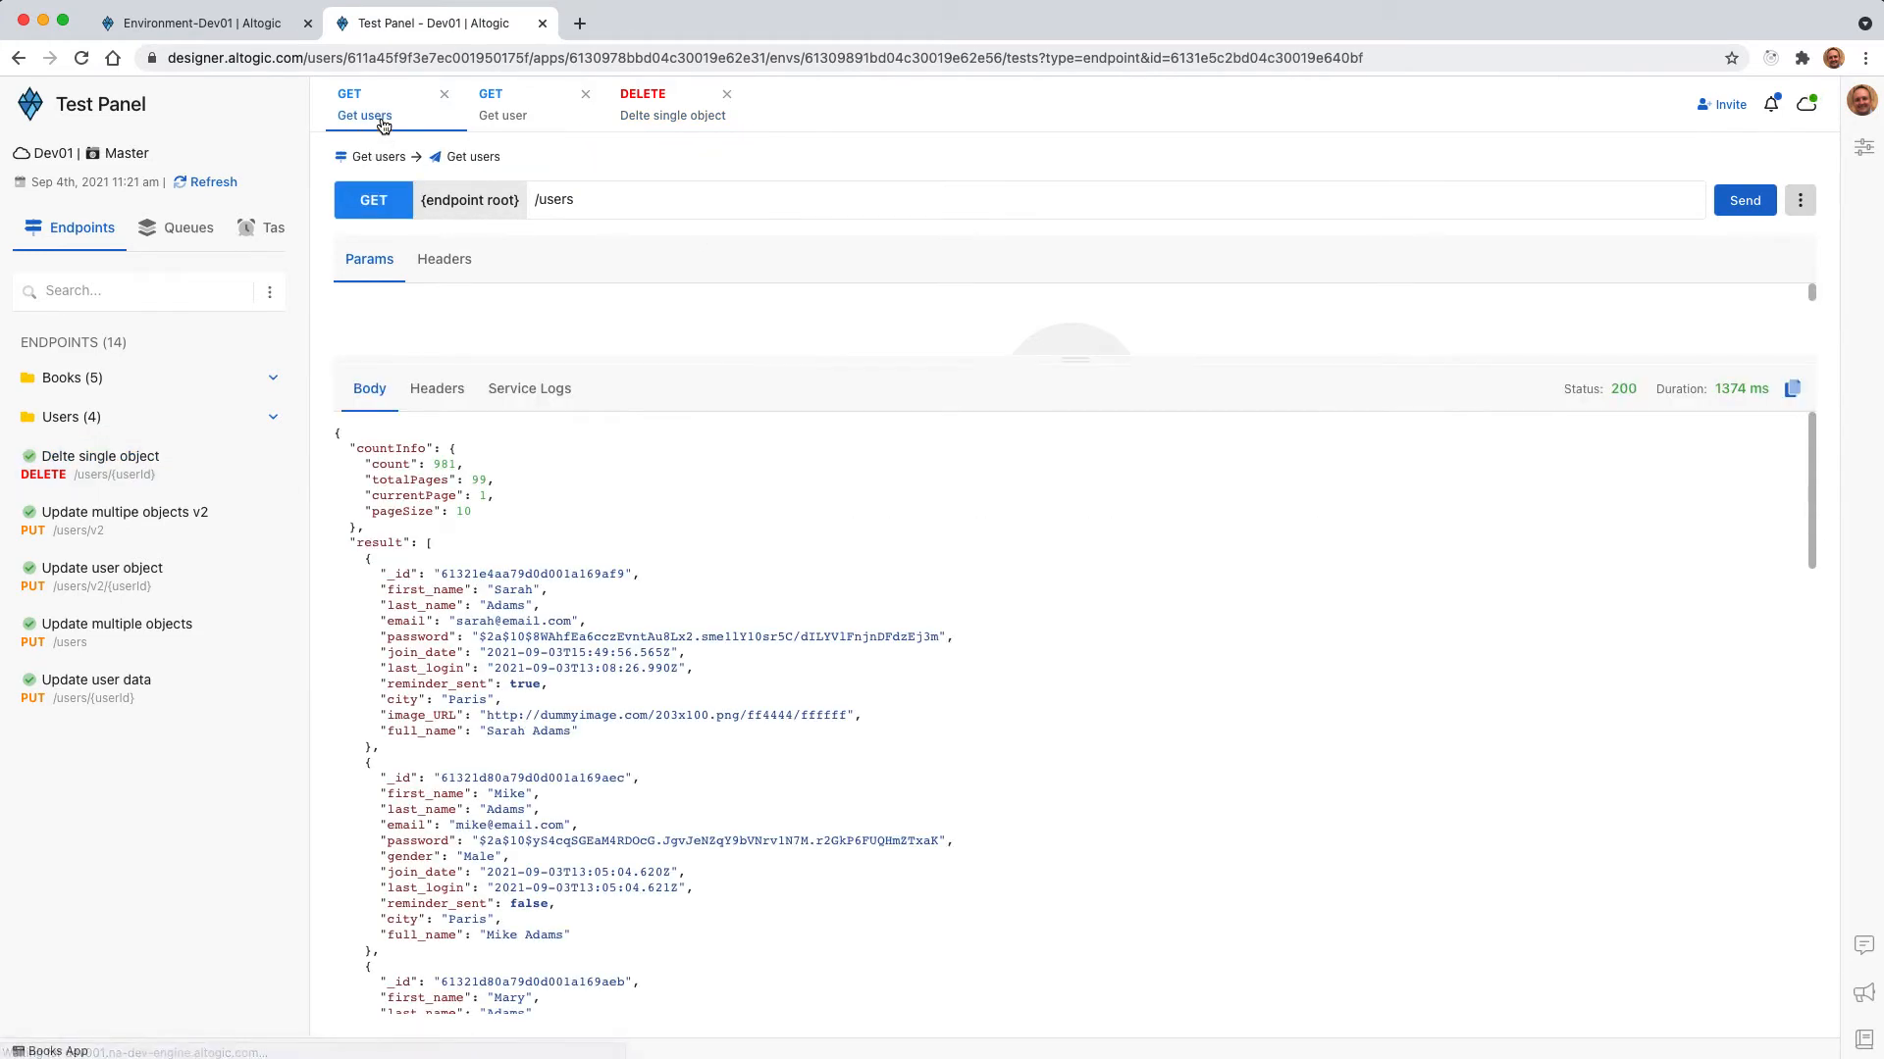
left_click(1745, 200)
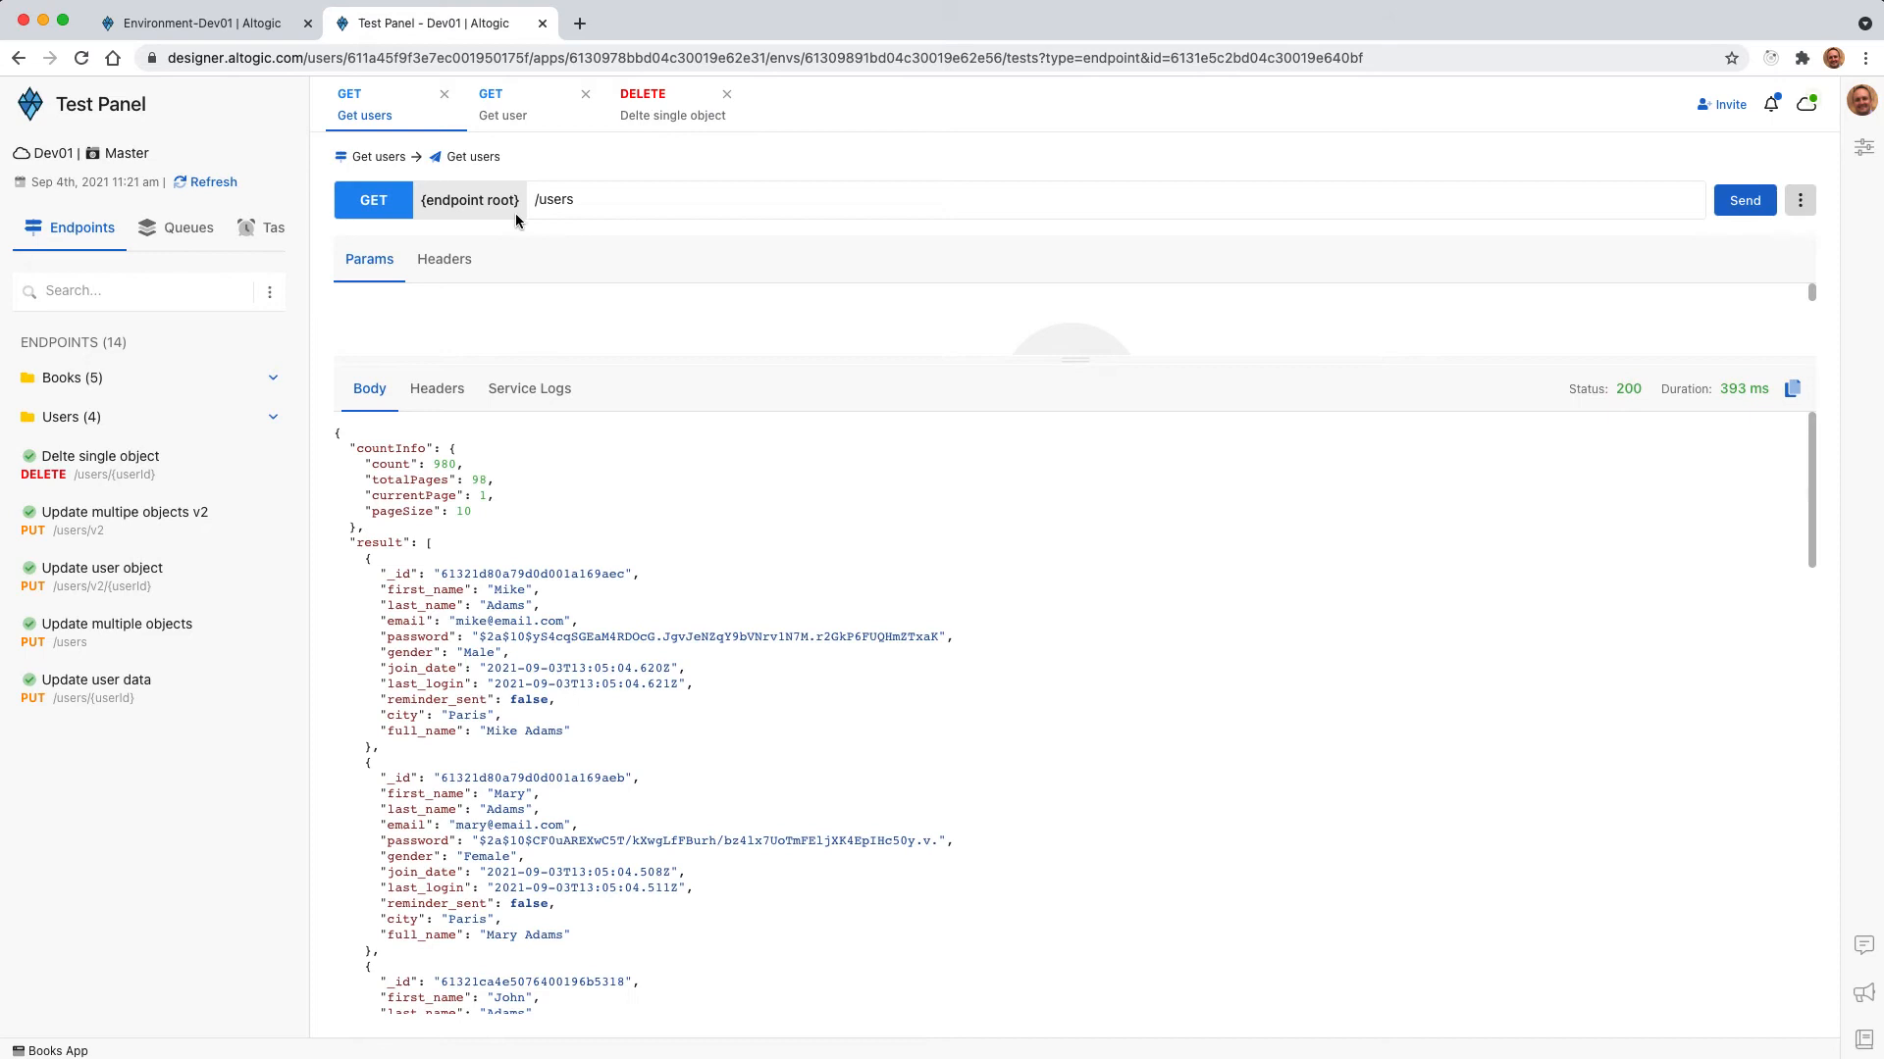
left_click(520, 116)
double_click(653, 202)
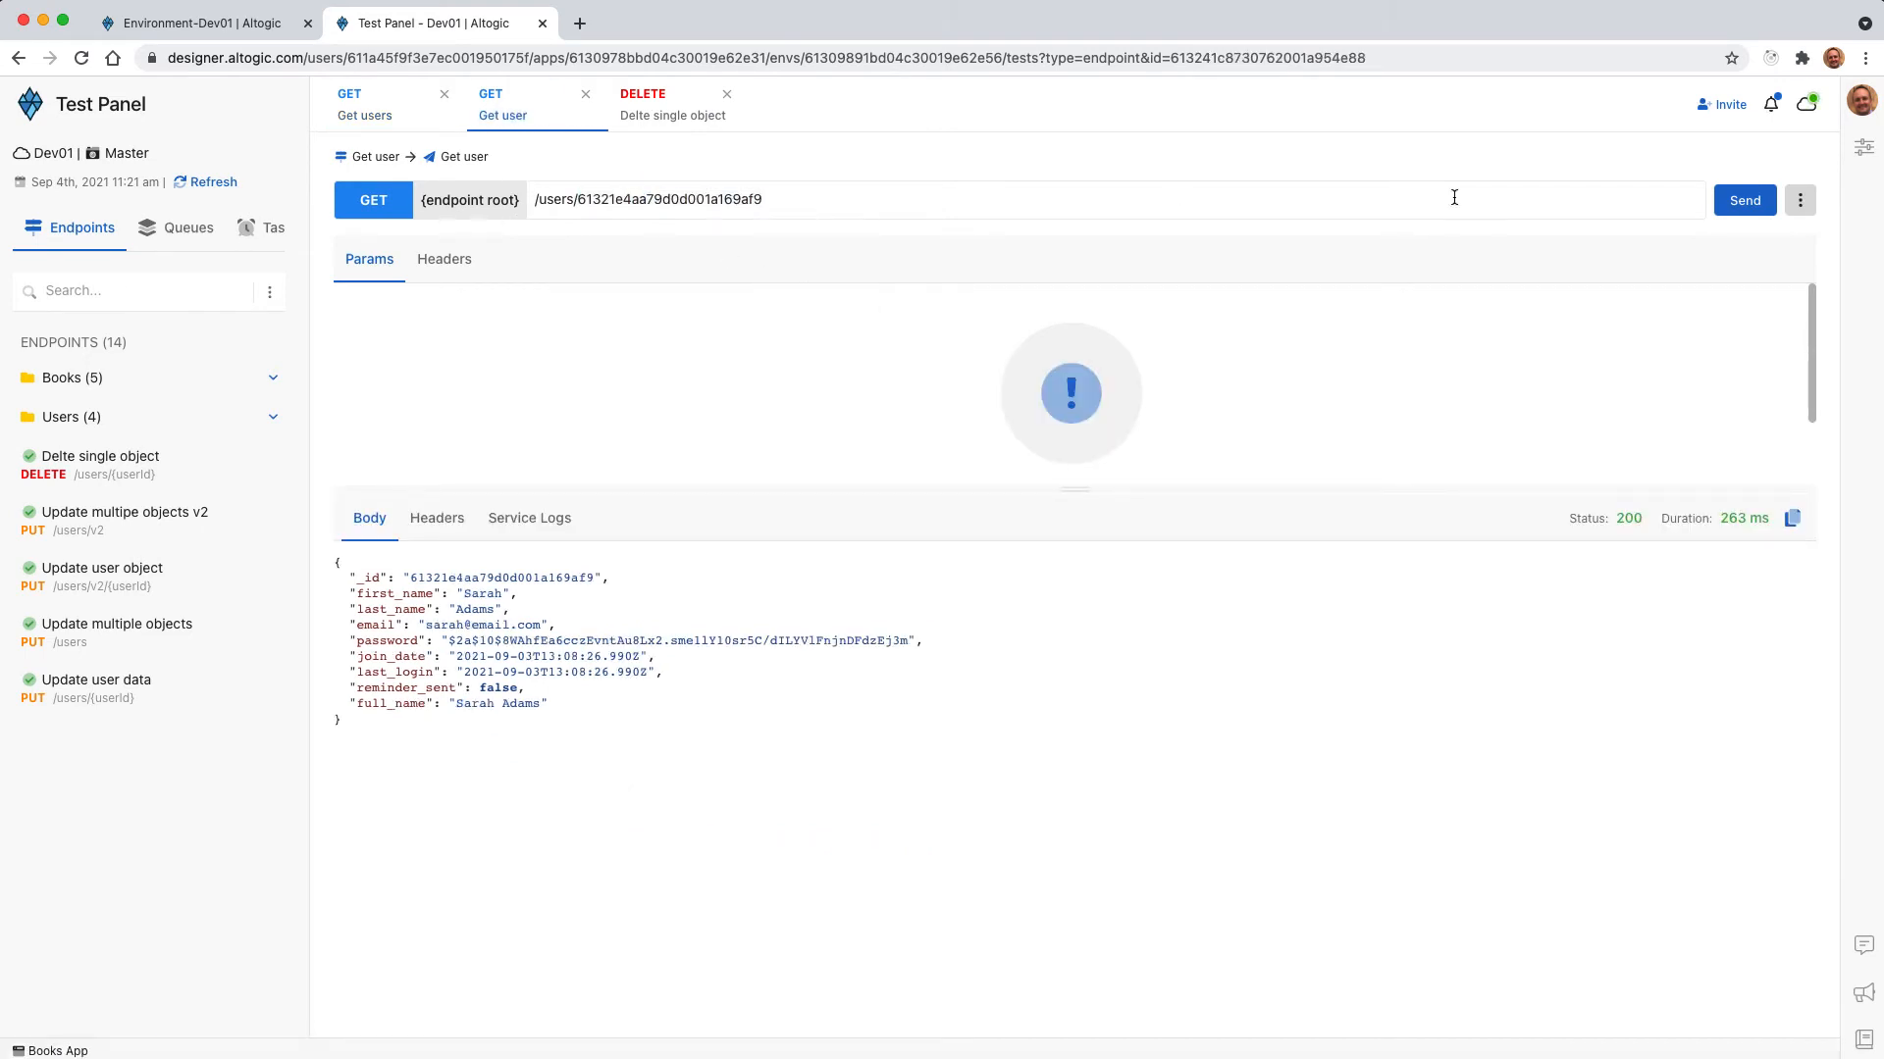
left_click(1745, 200)
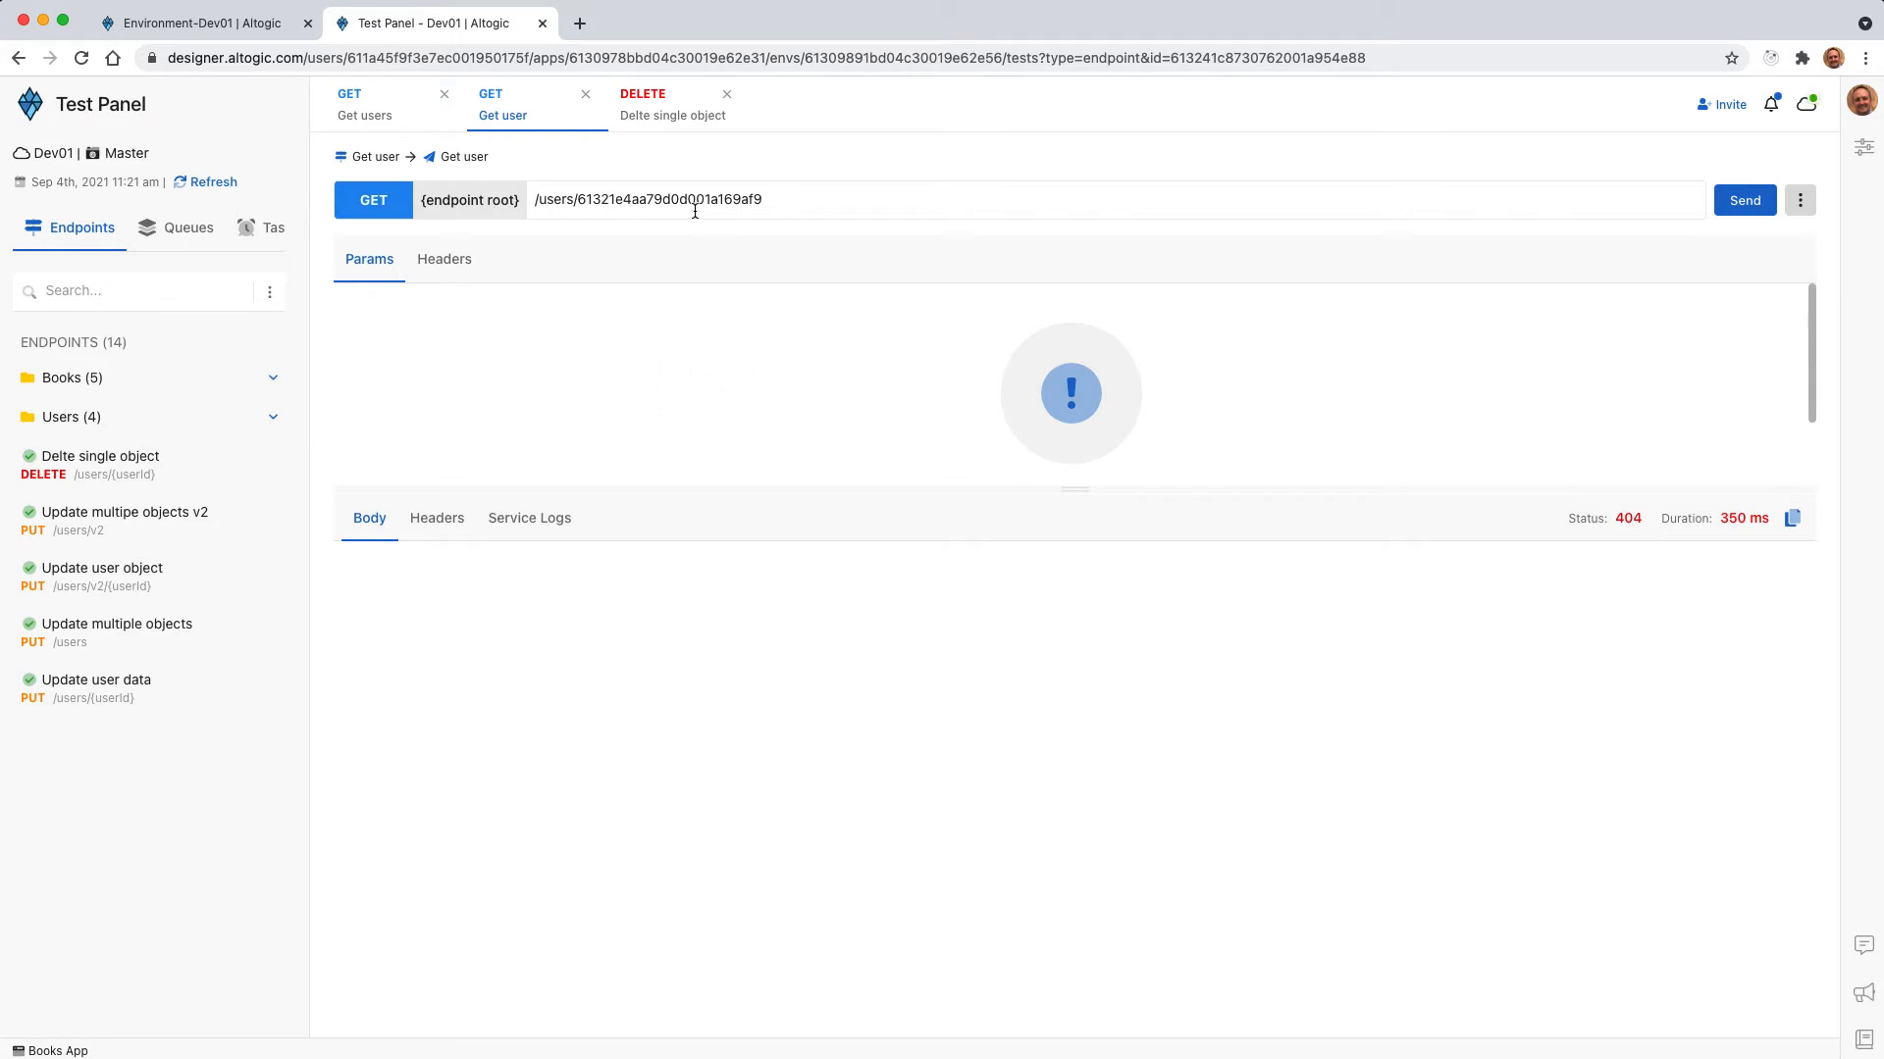
double_click(665, 200)
left_click(666, 117)
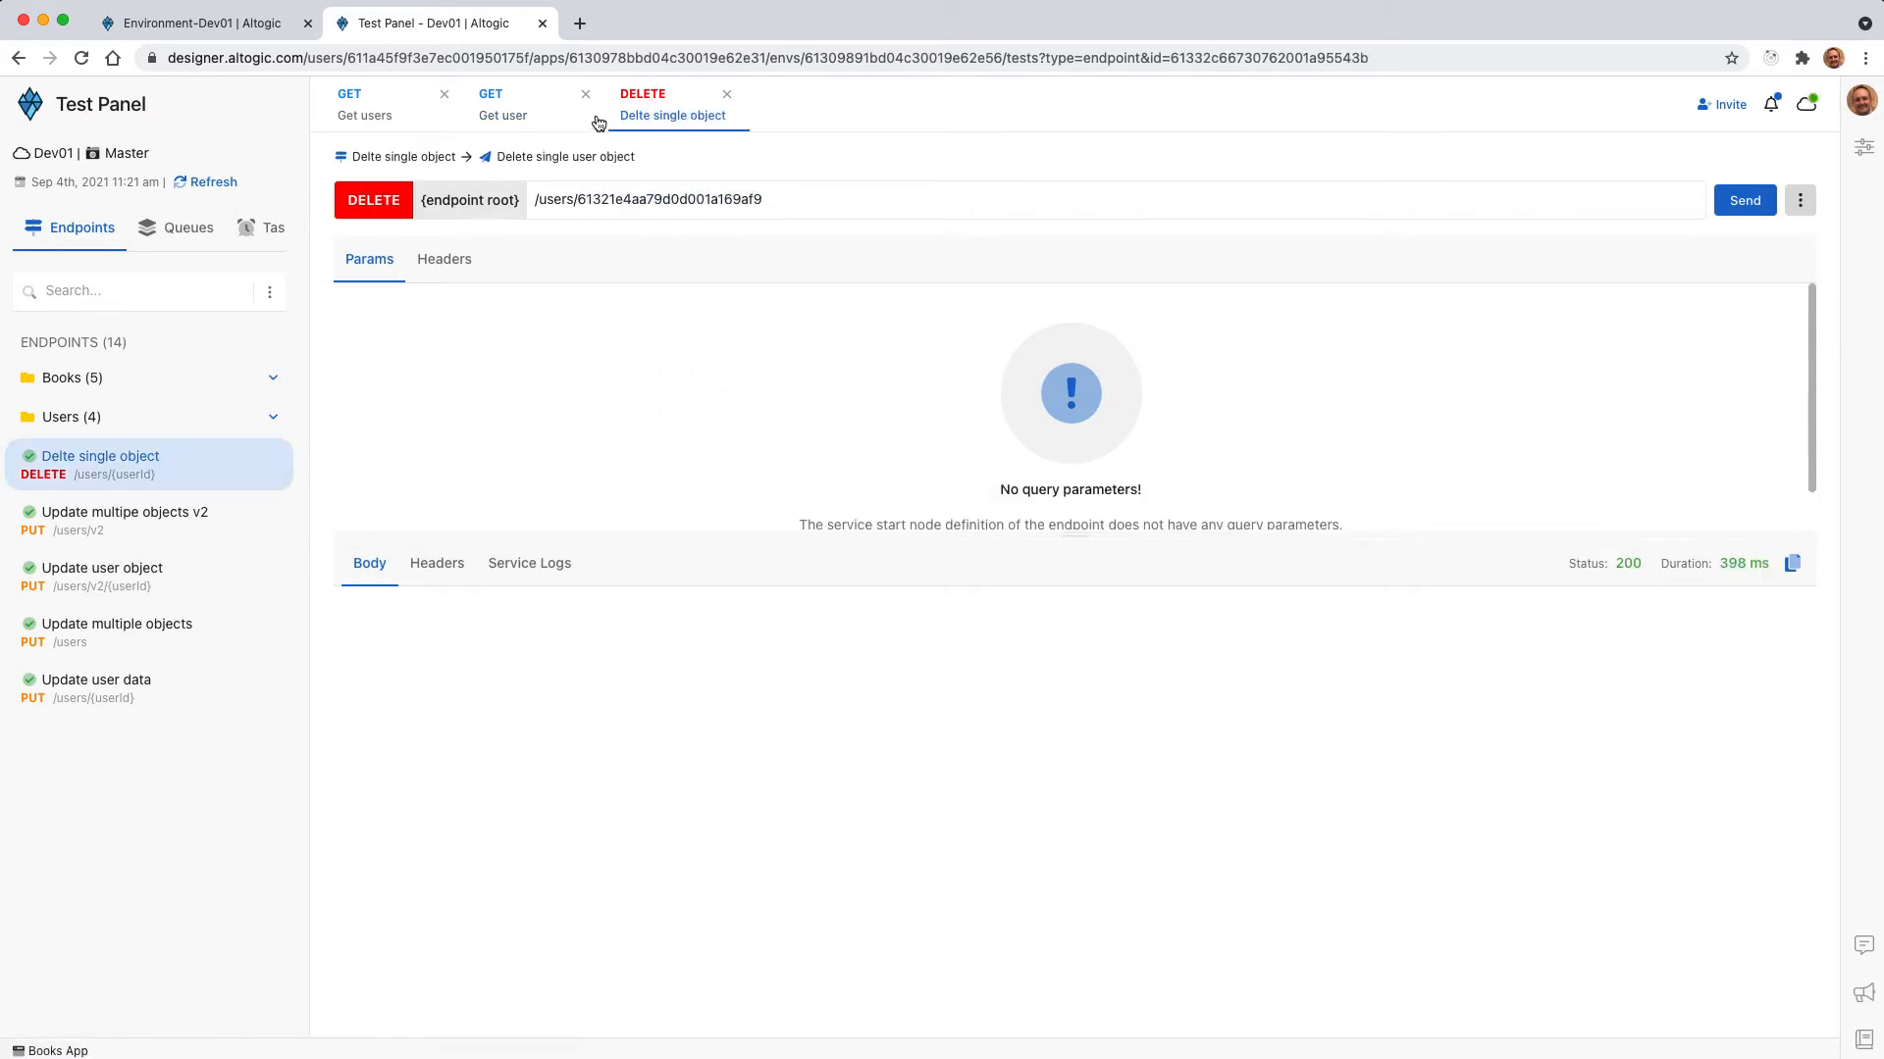
Return to the designer and review the Delete Single Object by Id node in the Delete single user object service.
left_click(233, 24)
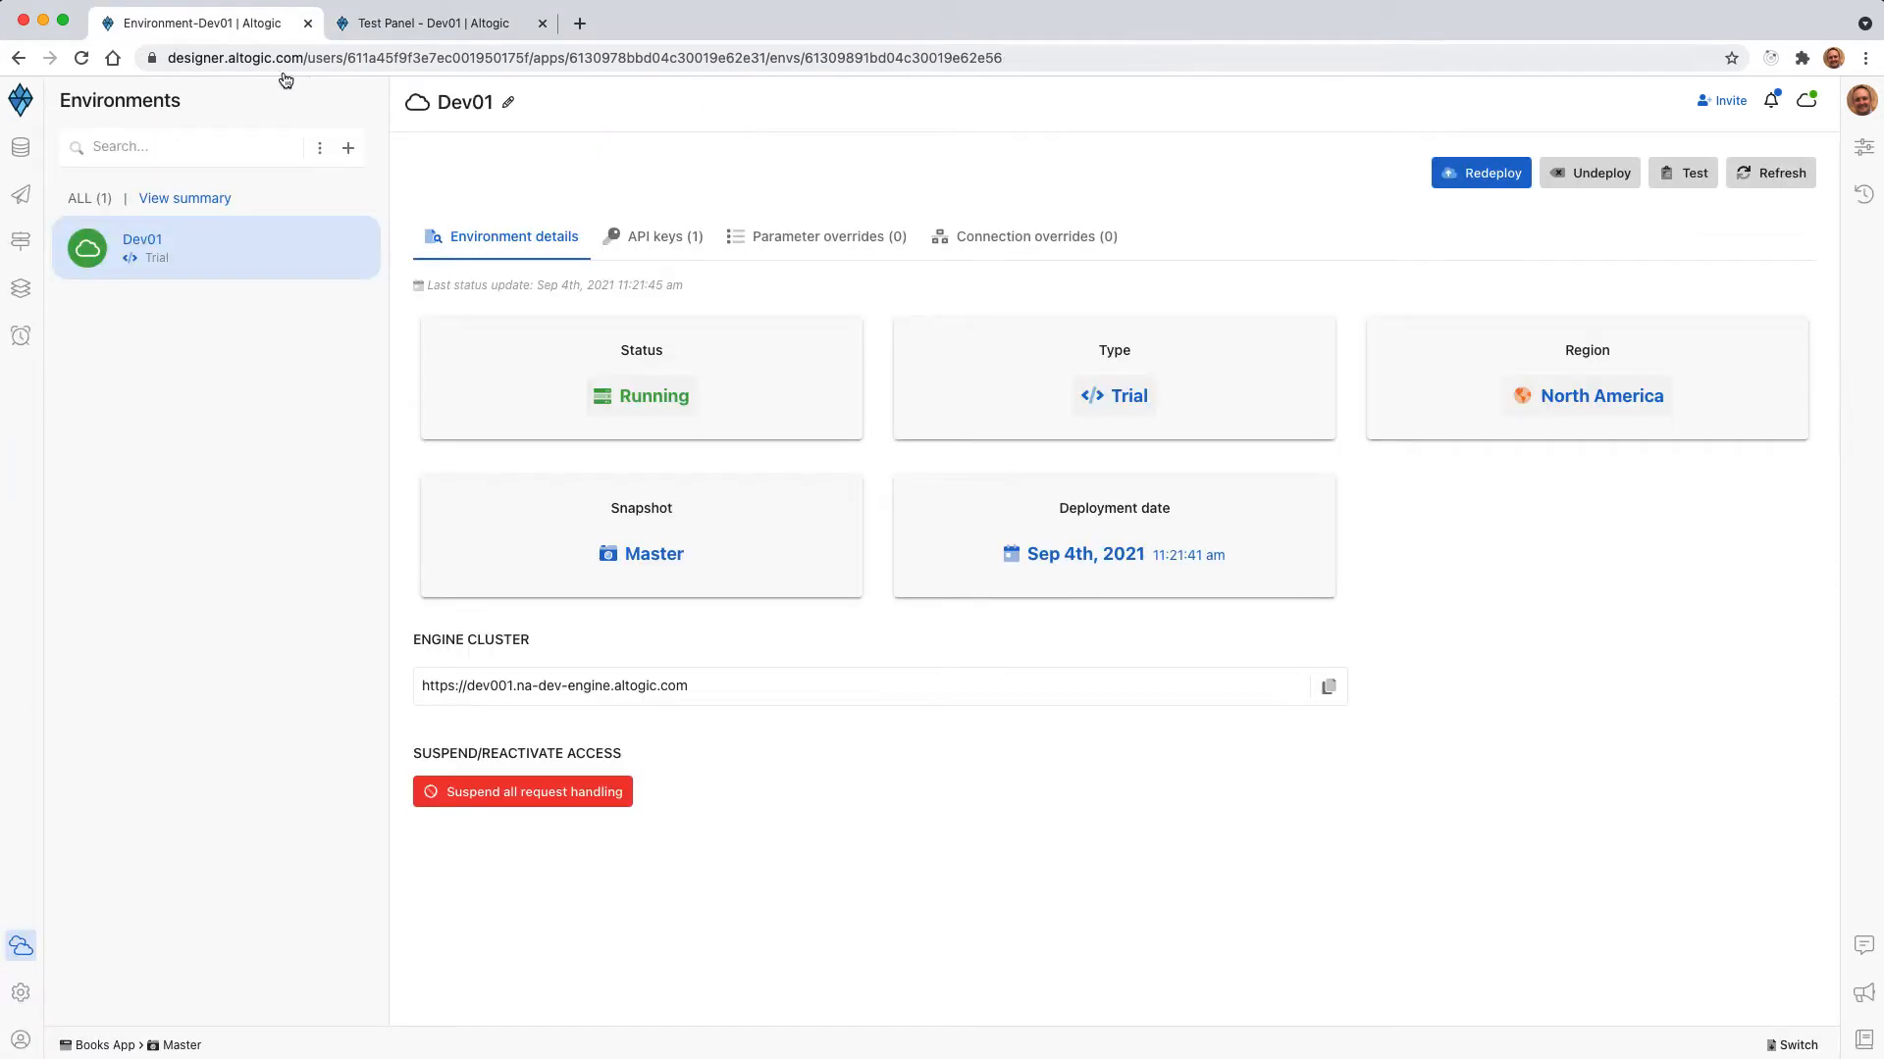
left_click(20, 194)
left_click(476, 282)
left_click(973, 412)
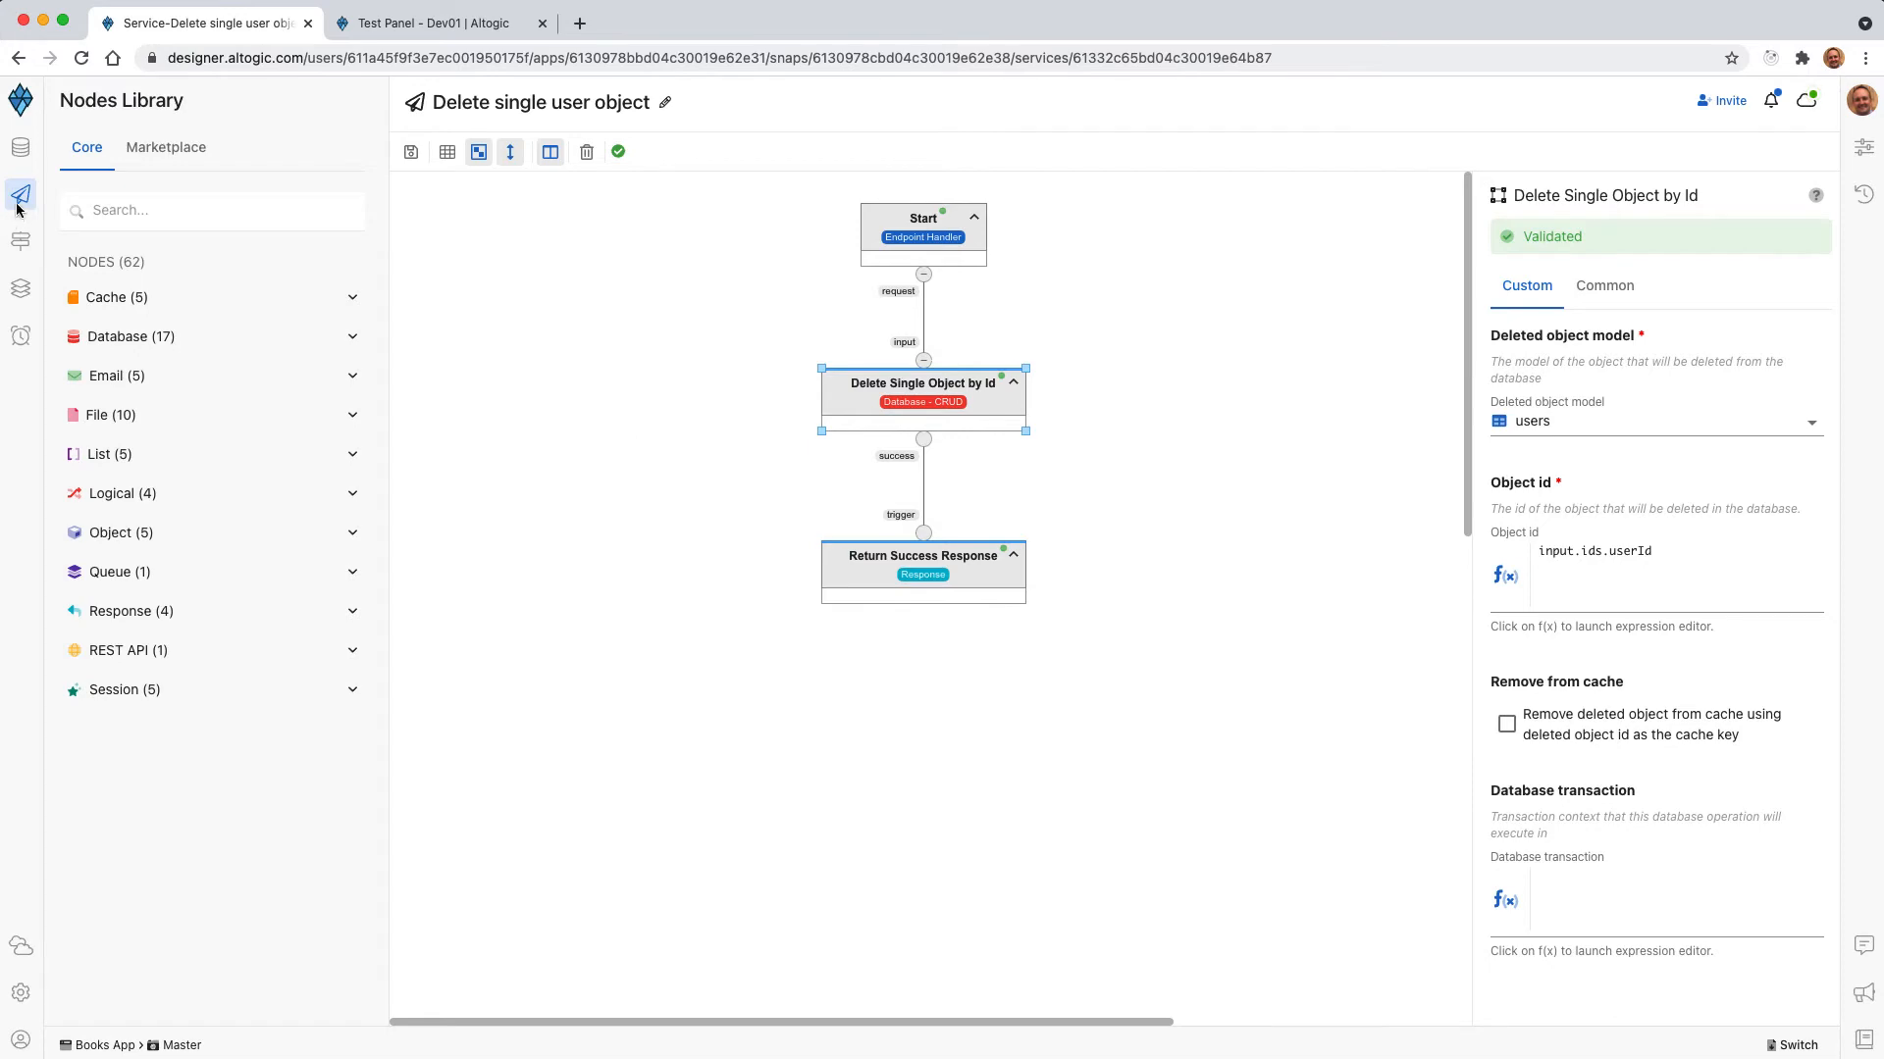
Start a new endpoint named "Delete multi users" with the DELETE method and the path /users.
left_click(20, 241)
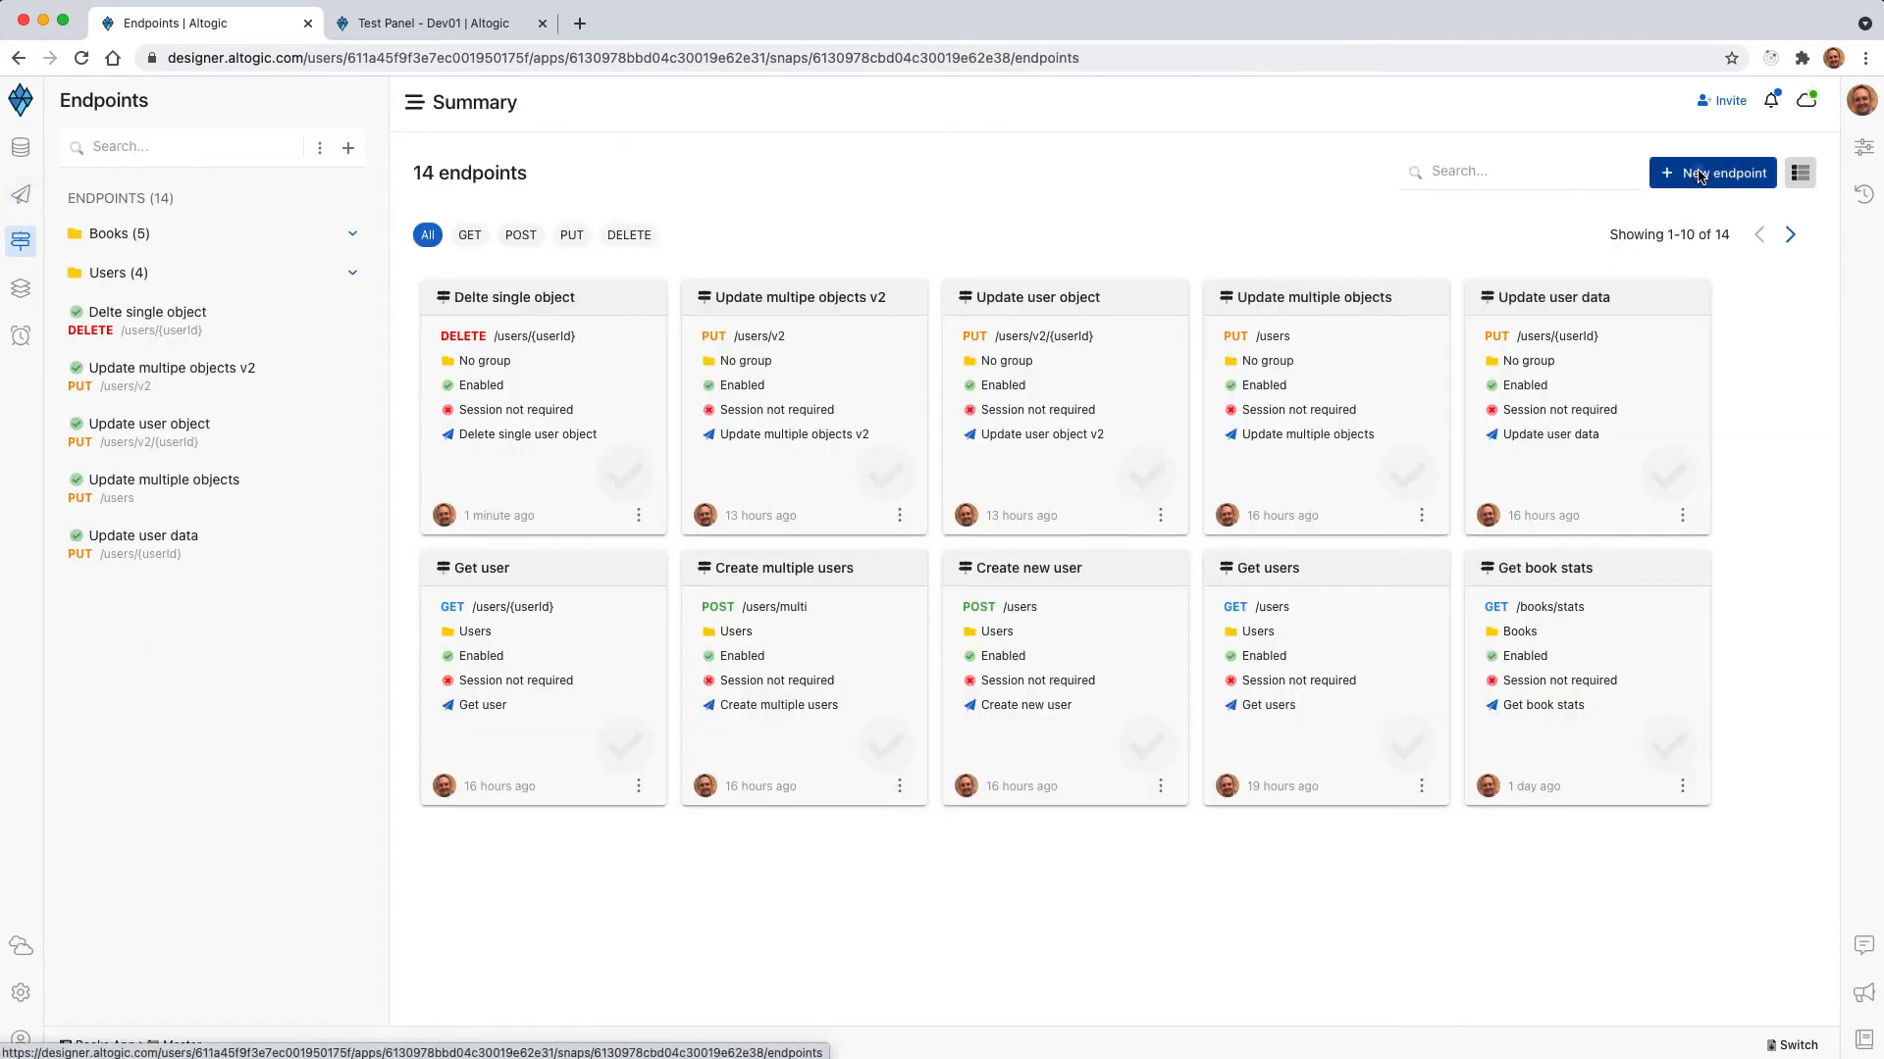
left_click(1700, 177)
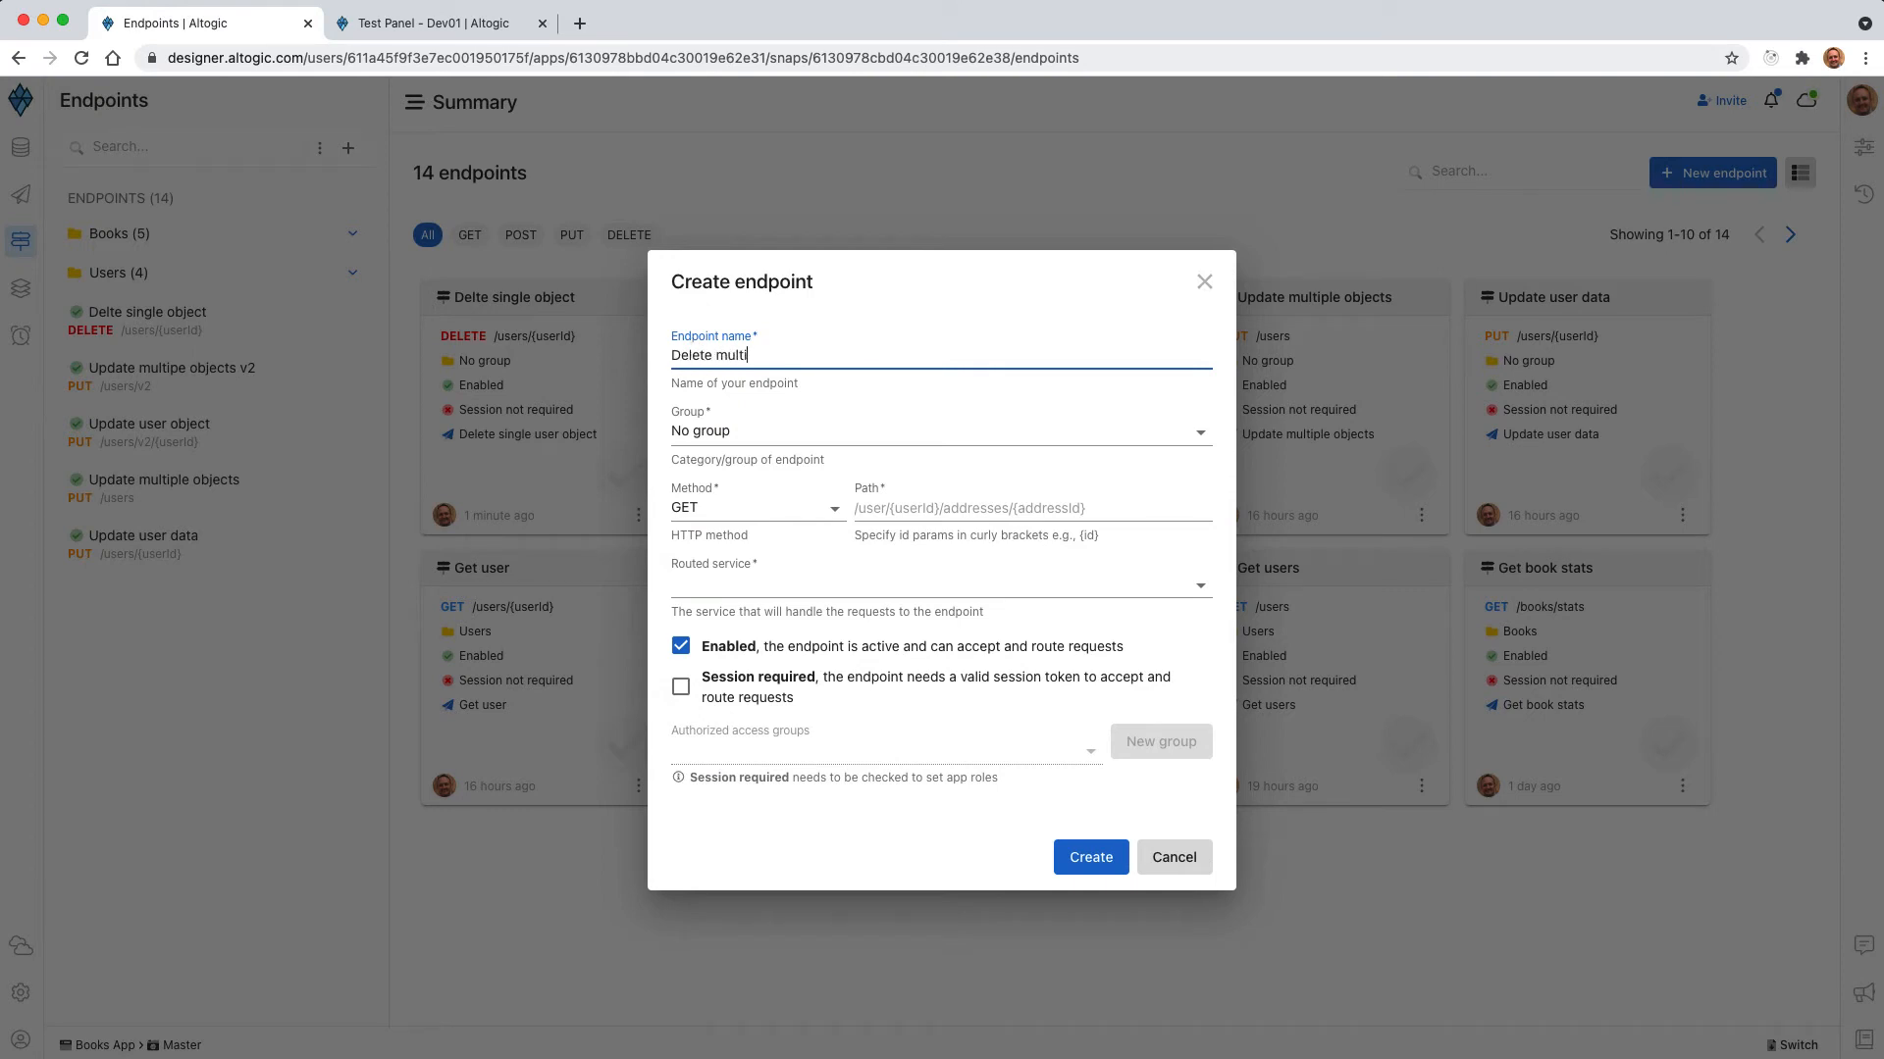
left_click(749, 509)
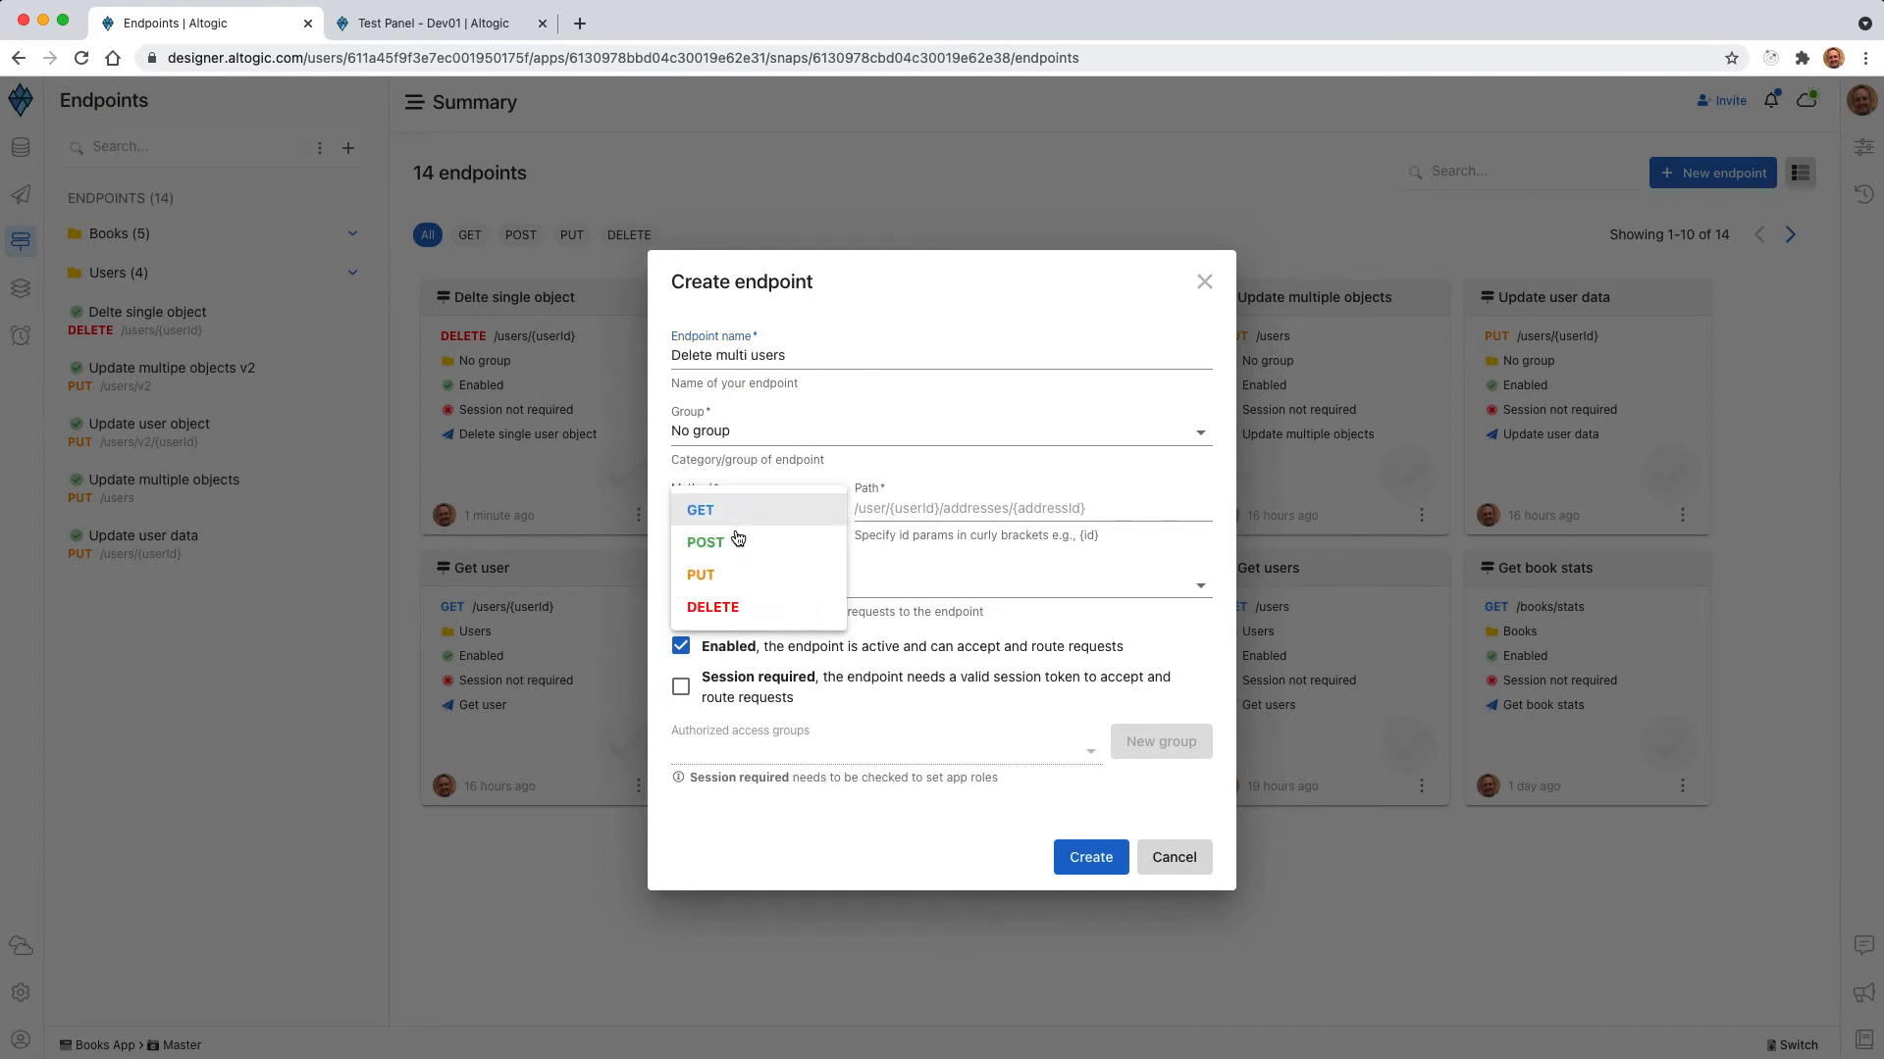
left_click(699, 600)
left_click(910, 510)
type("/")
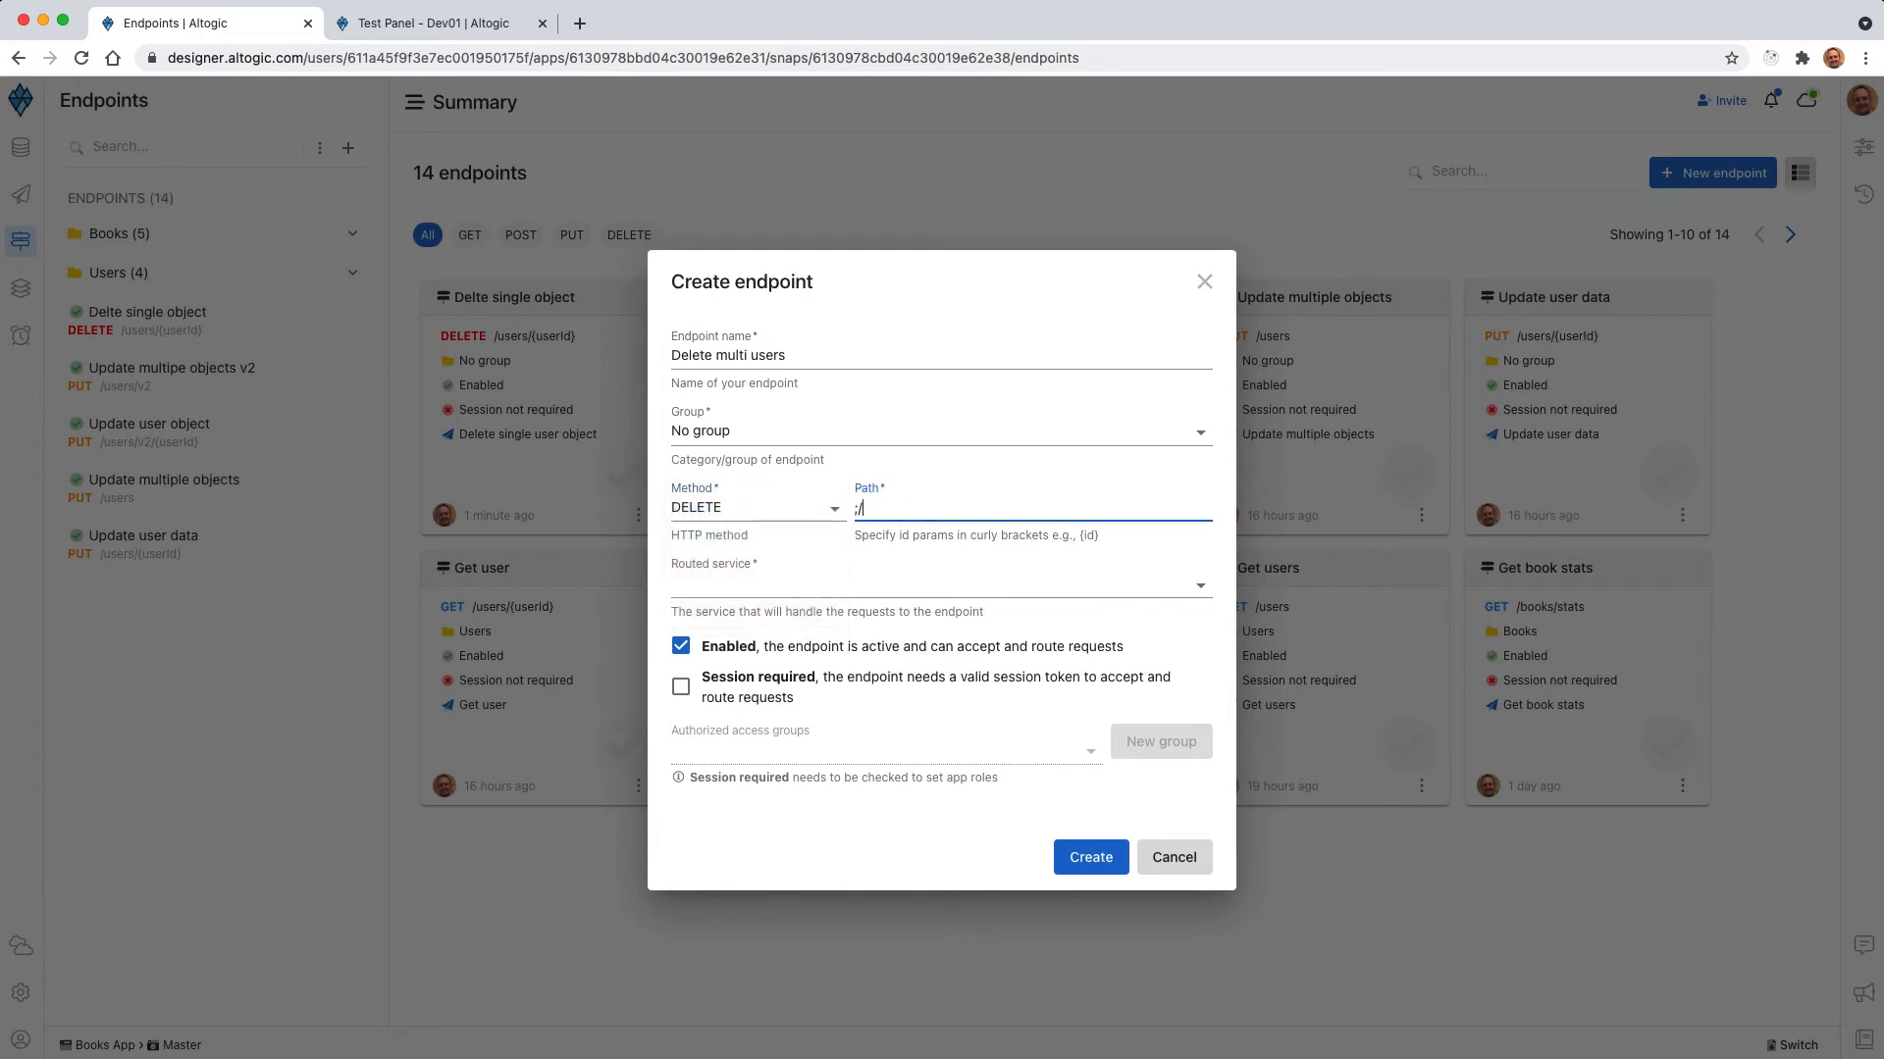
key("BackSpace")
type("/")
Create a new routed service named "Delete multi users" for the endpoint and create the endpoint.
left_click(869, 593)
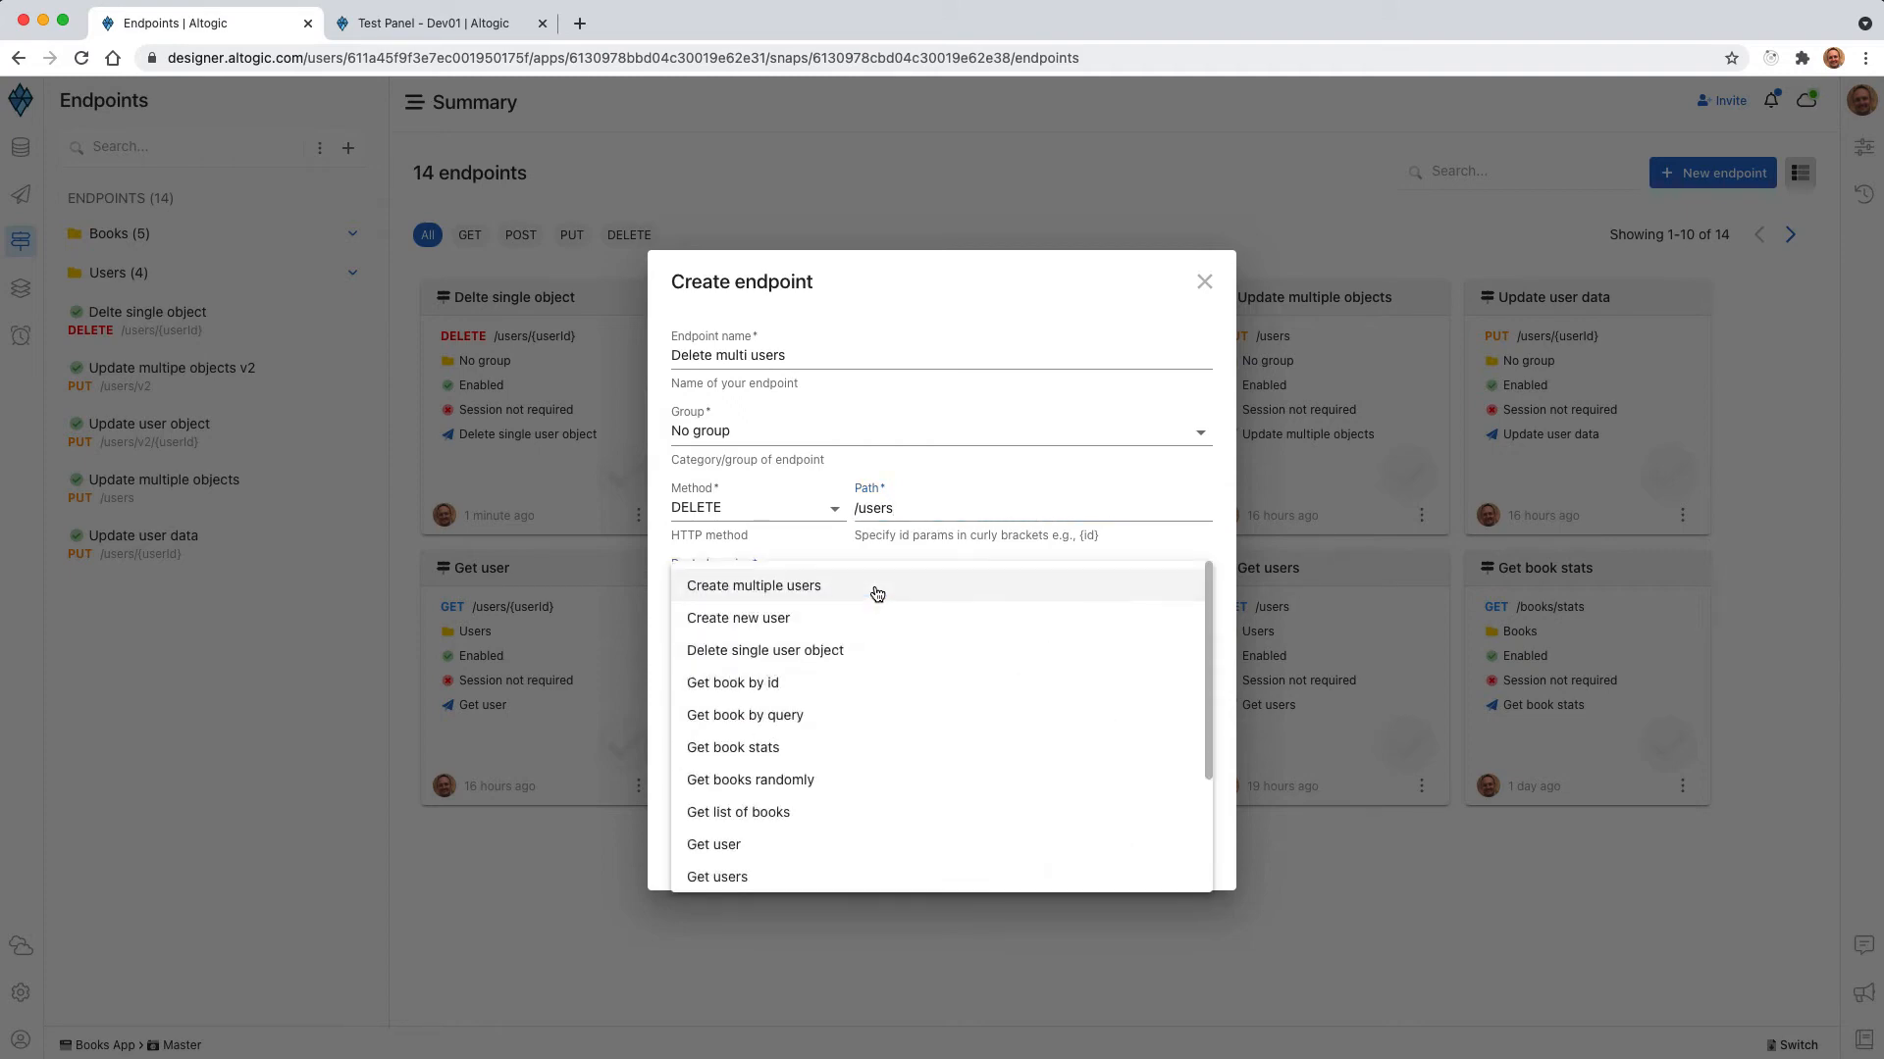
scroll(875, 589, "down", 5)
left_click(785, 867)
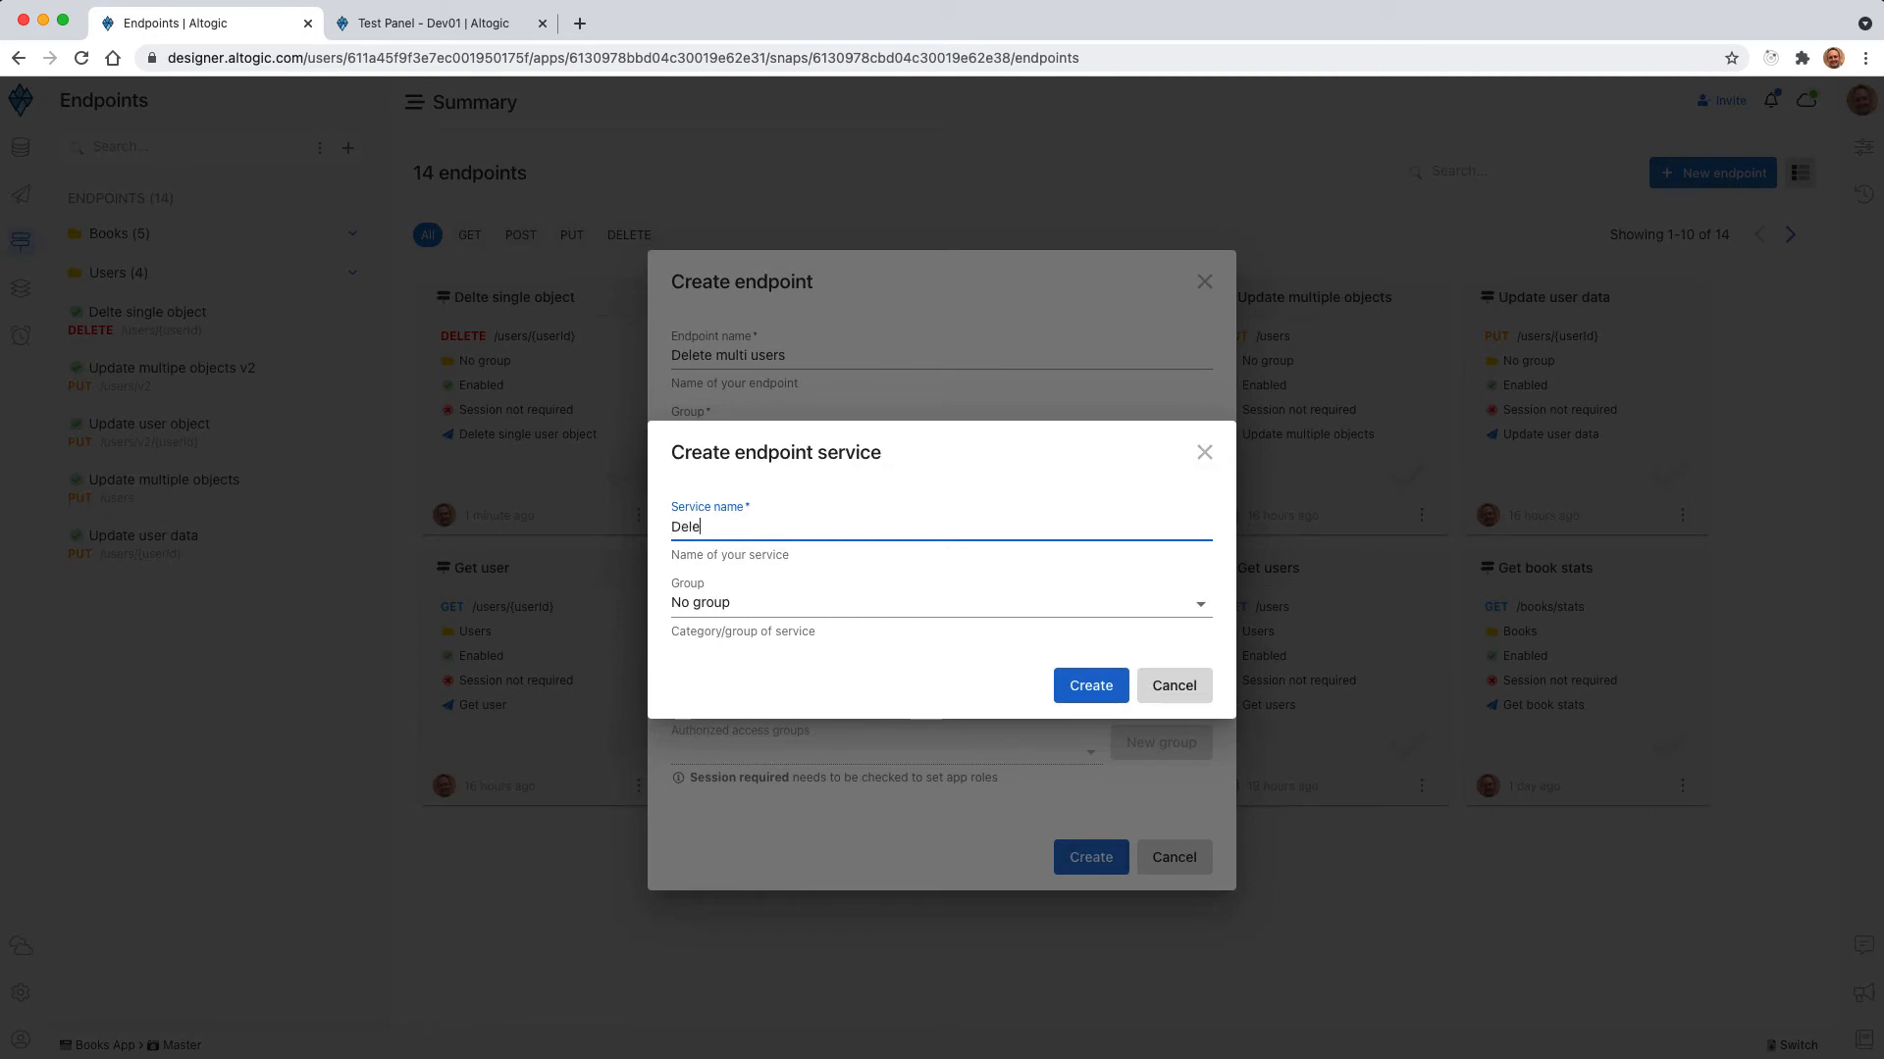
type("Delete multi users")
left_click(1103, 695)
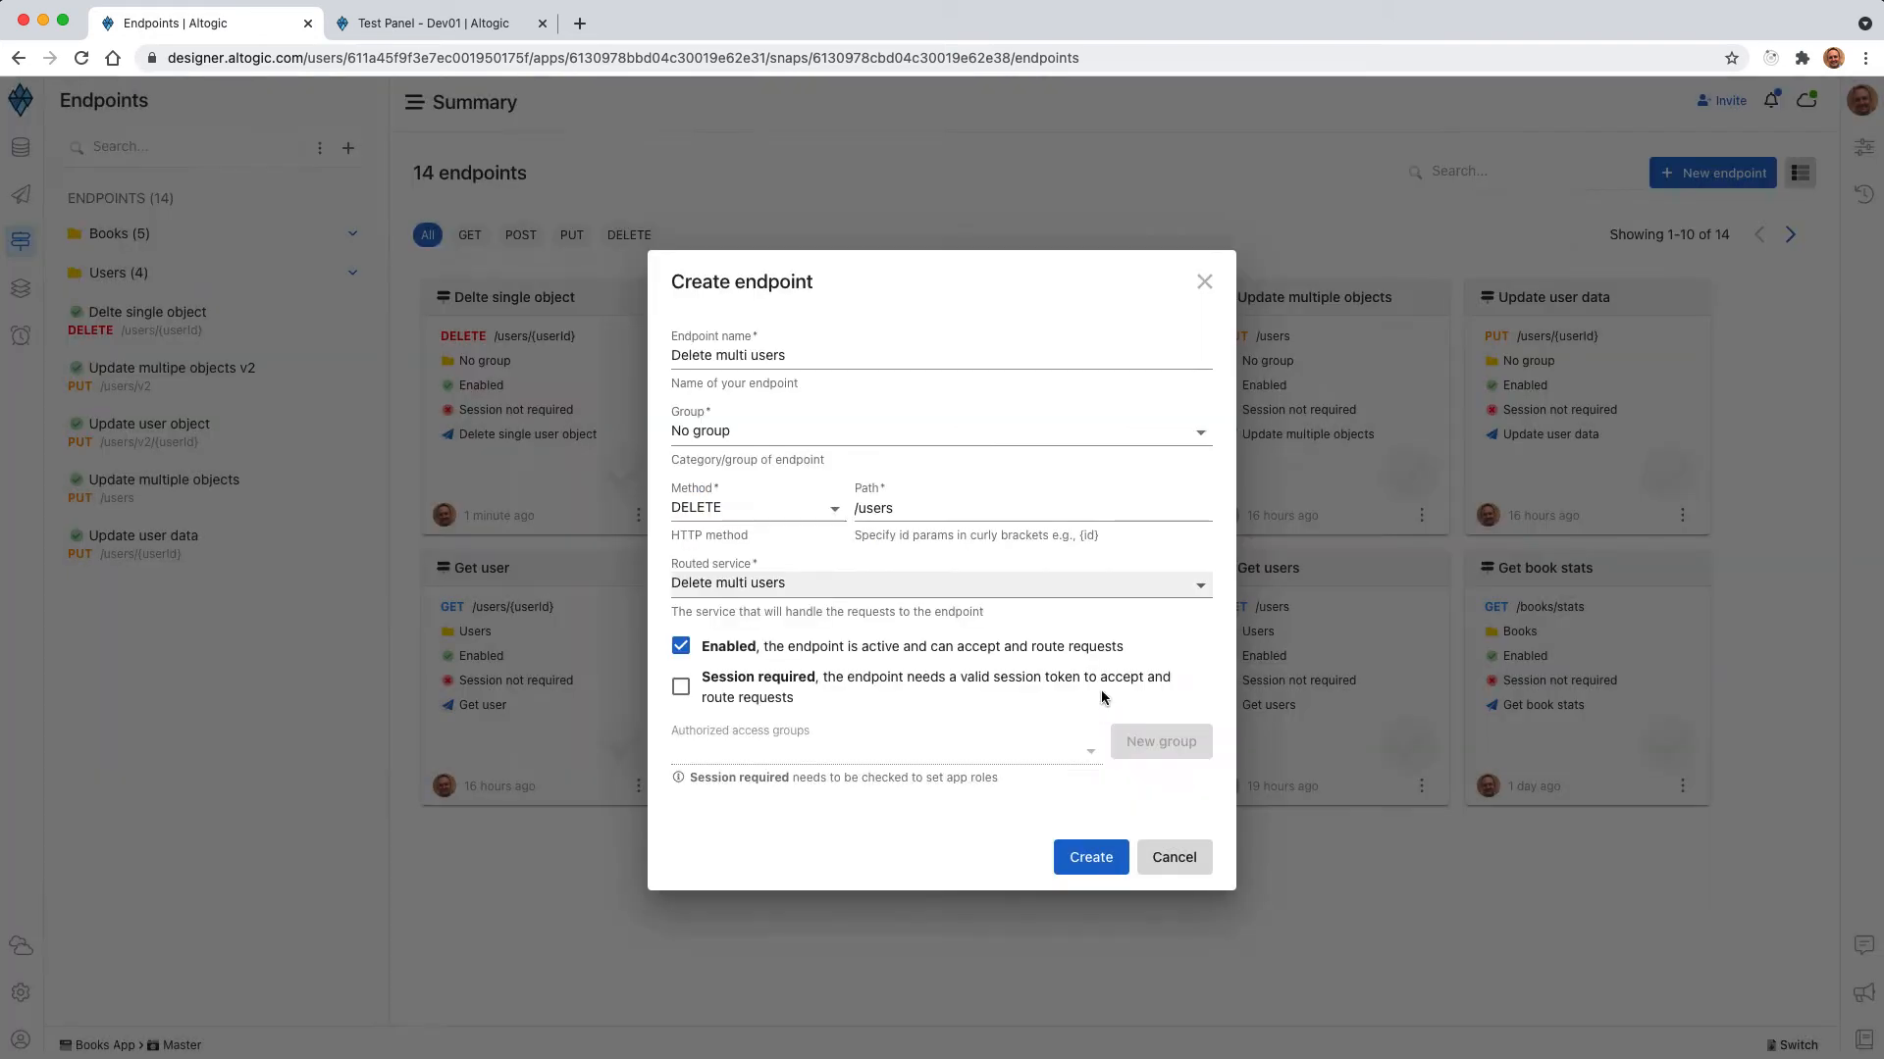
left_click(1084, 868)
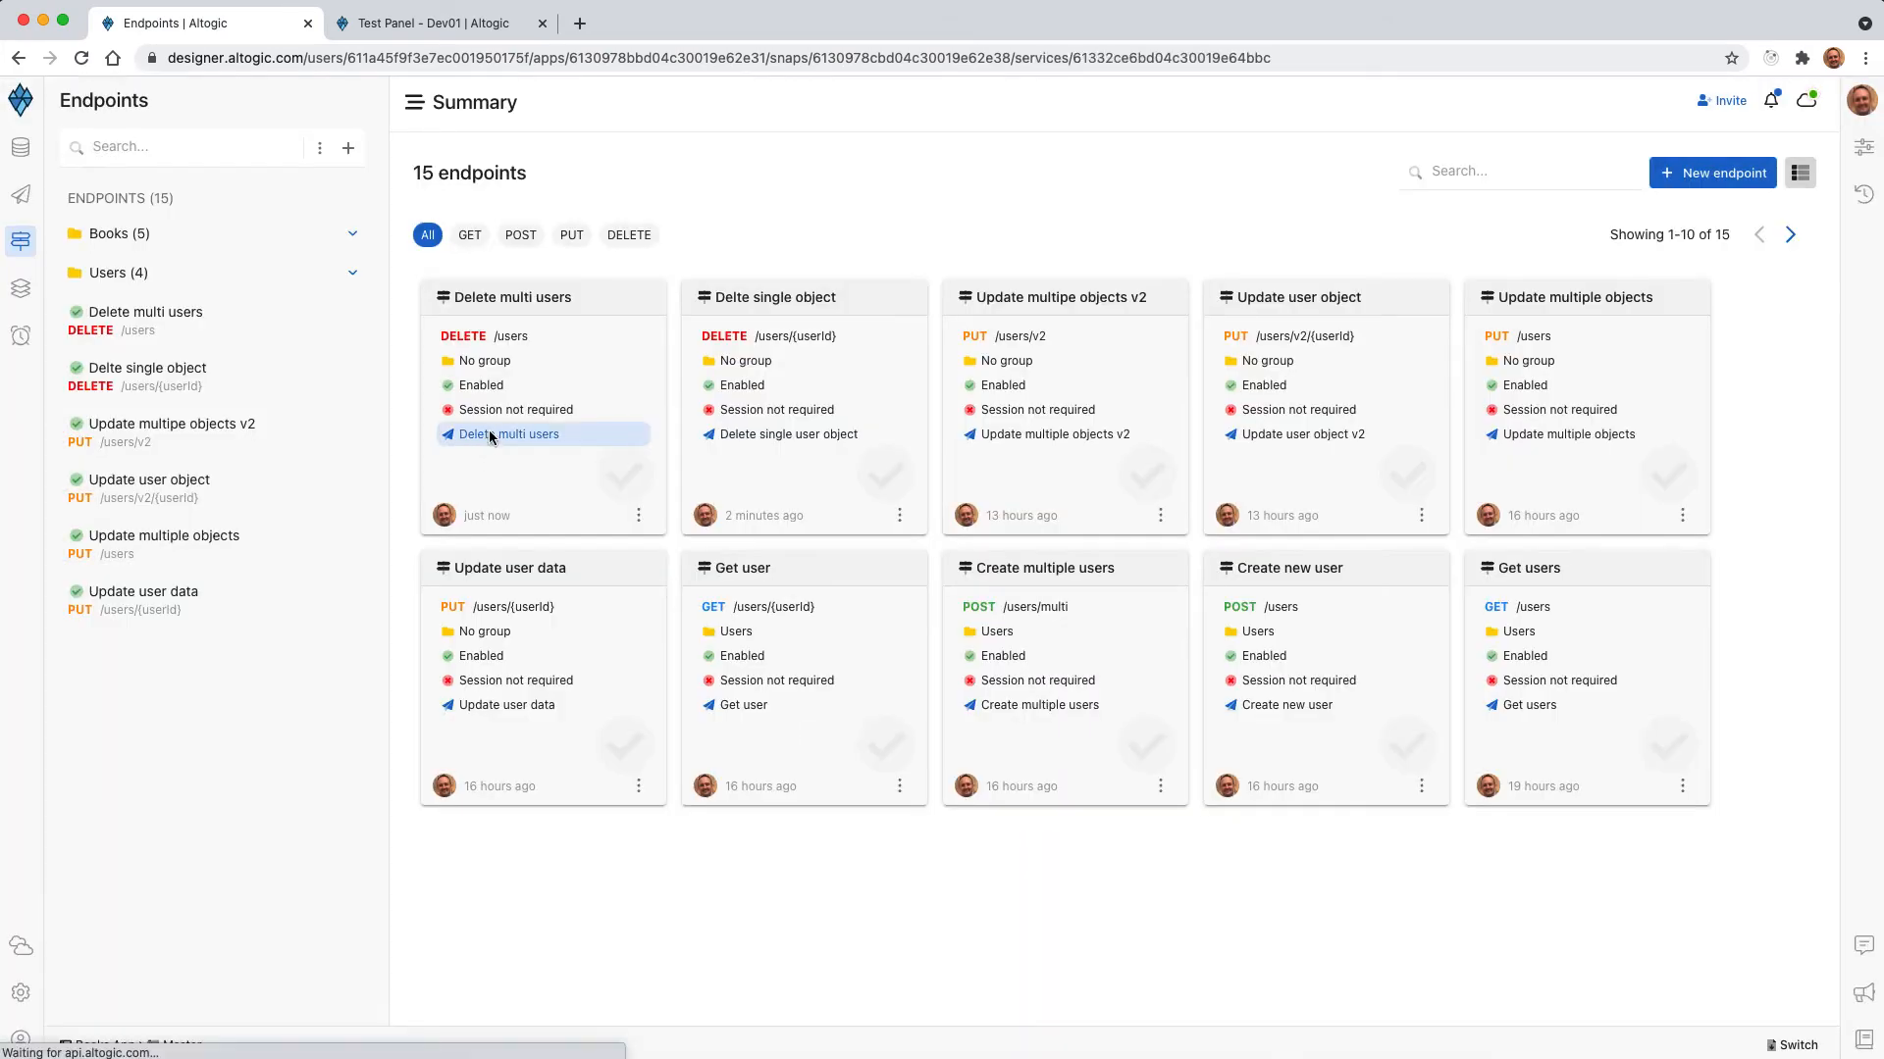
In the Delete multi users service, add a Delete Multi Objects by Query node below Start and link request to its input.
left_click(489, 434)
left_click(146, 351)
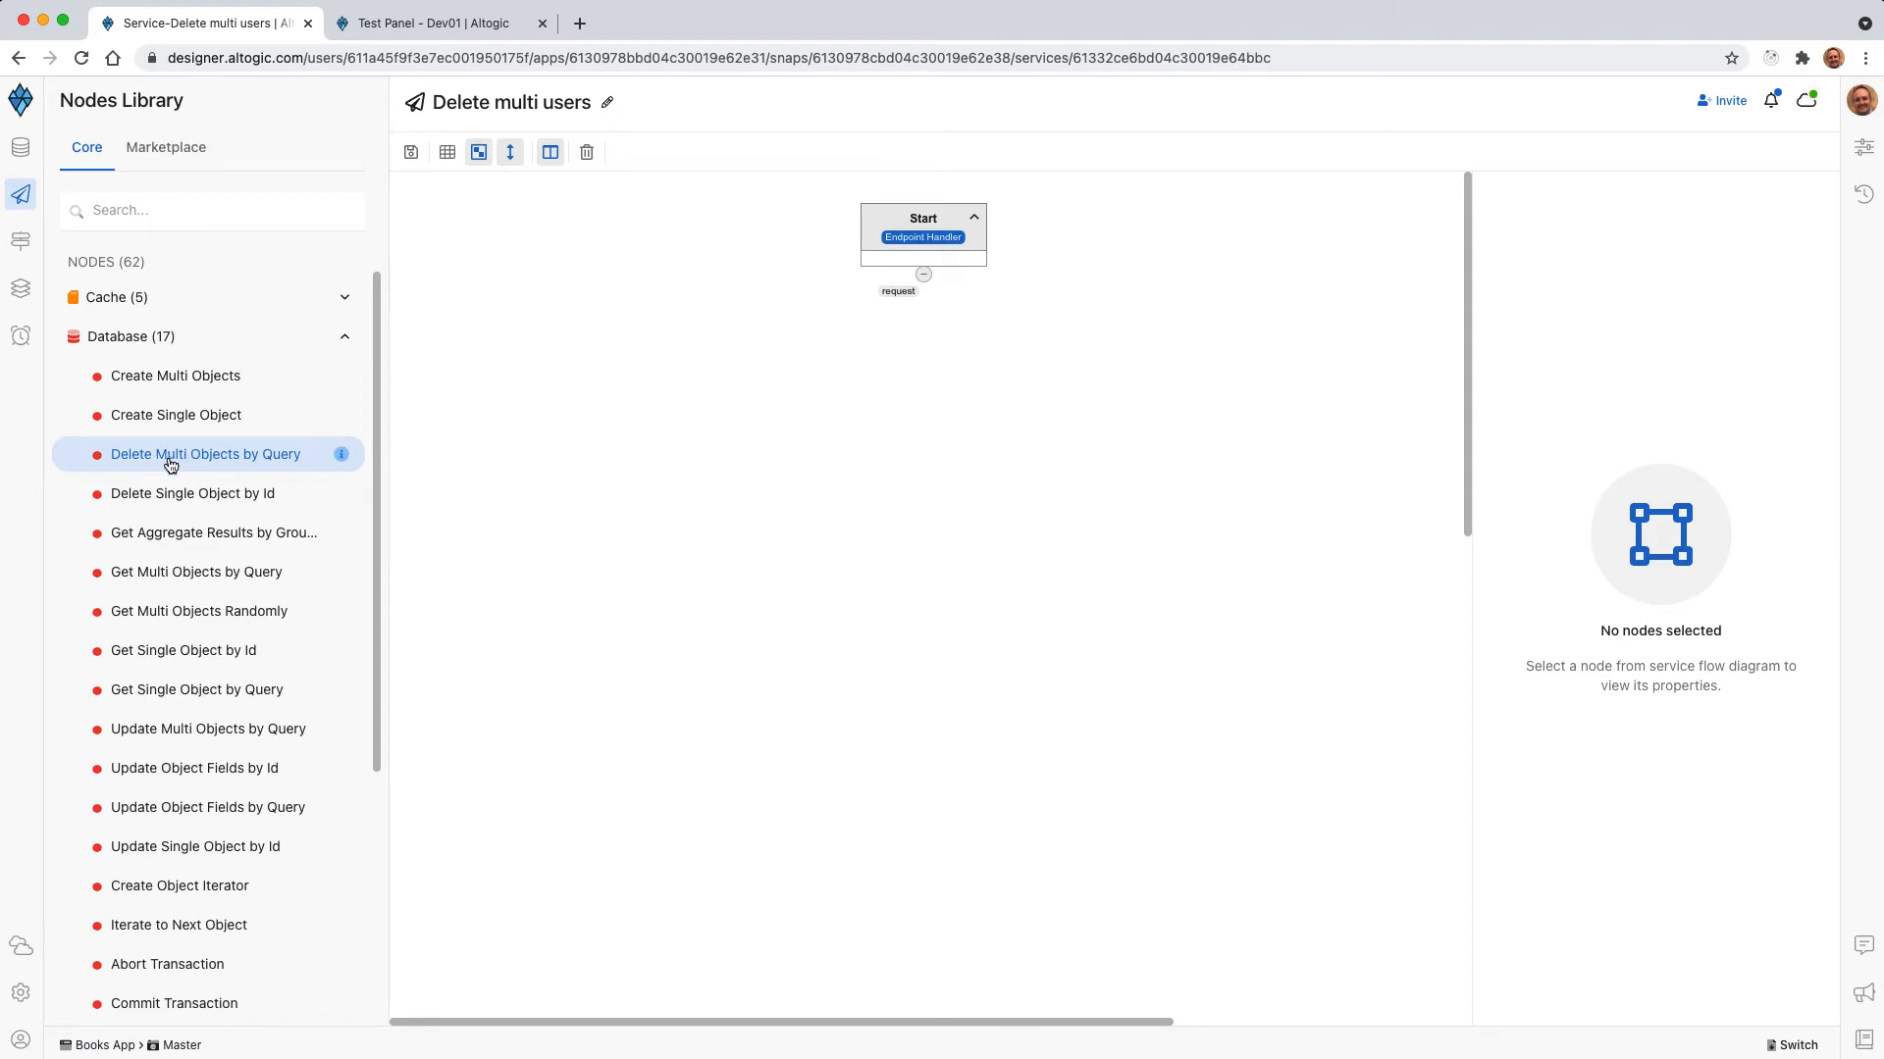
left_click_drag(165, 465, 959, 416)
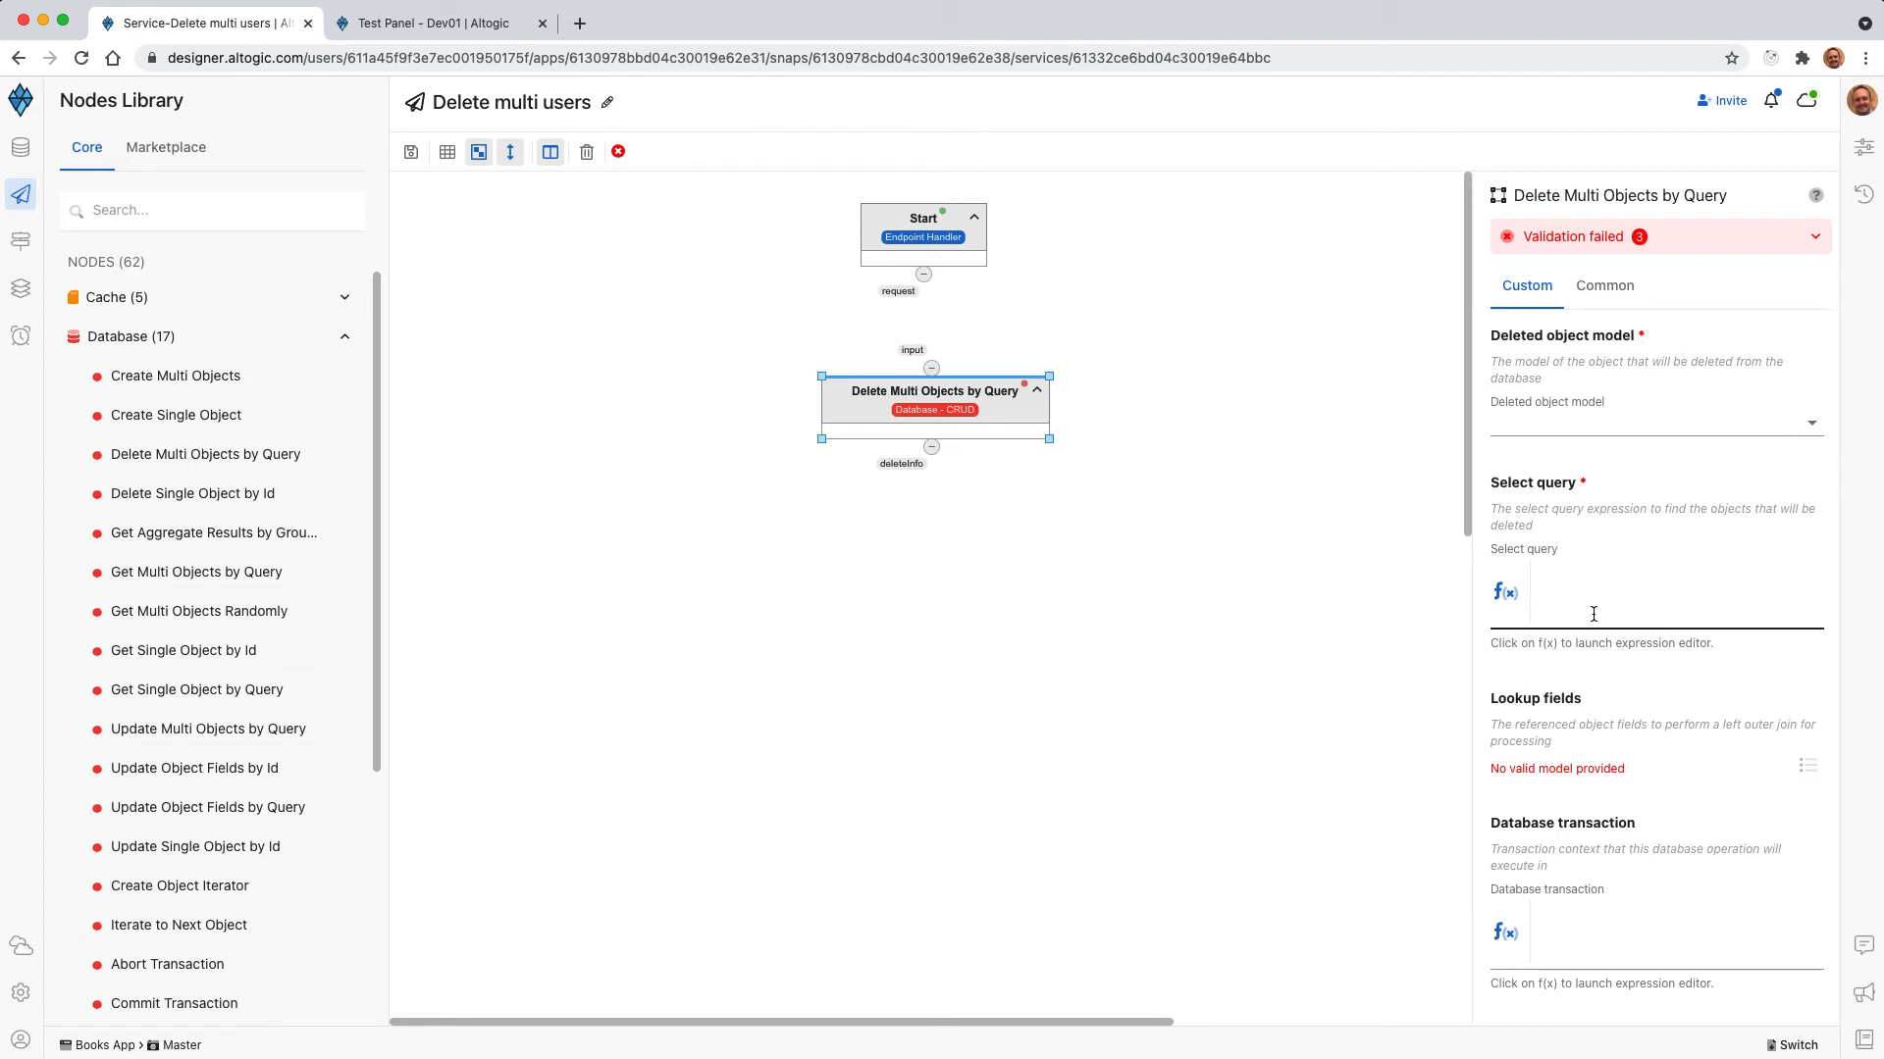
left_click_drag(923, 275, 933, 398)
Set the delete node's deleted object model to users and open the expression editor for its select query.
left_click(1648, 422)
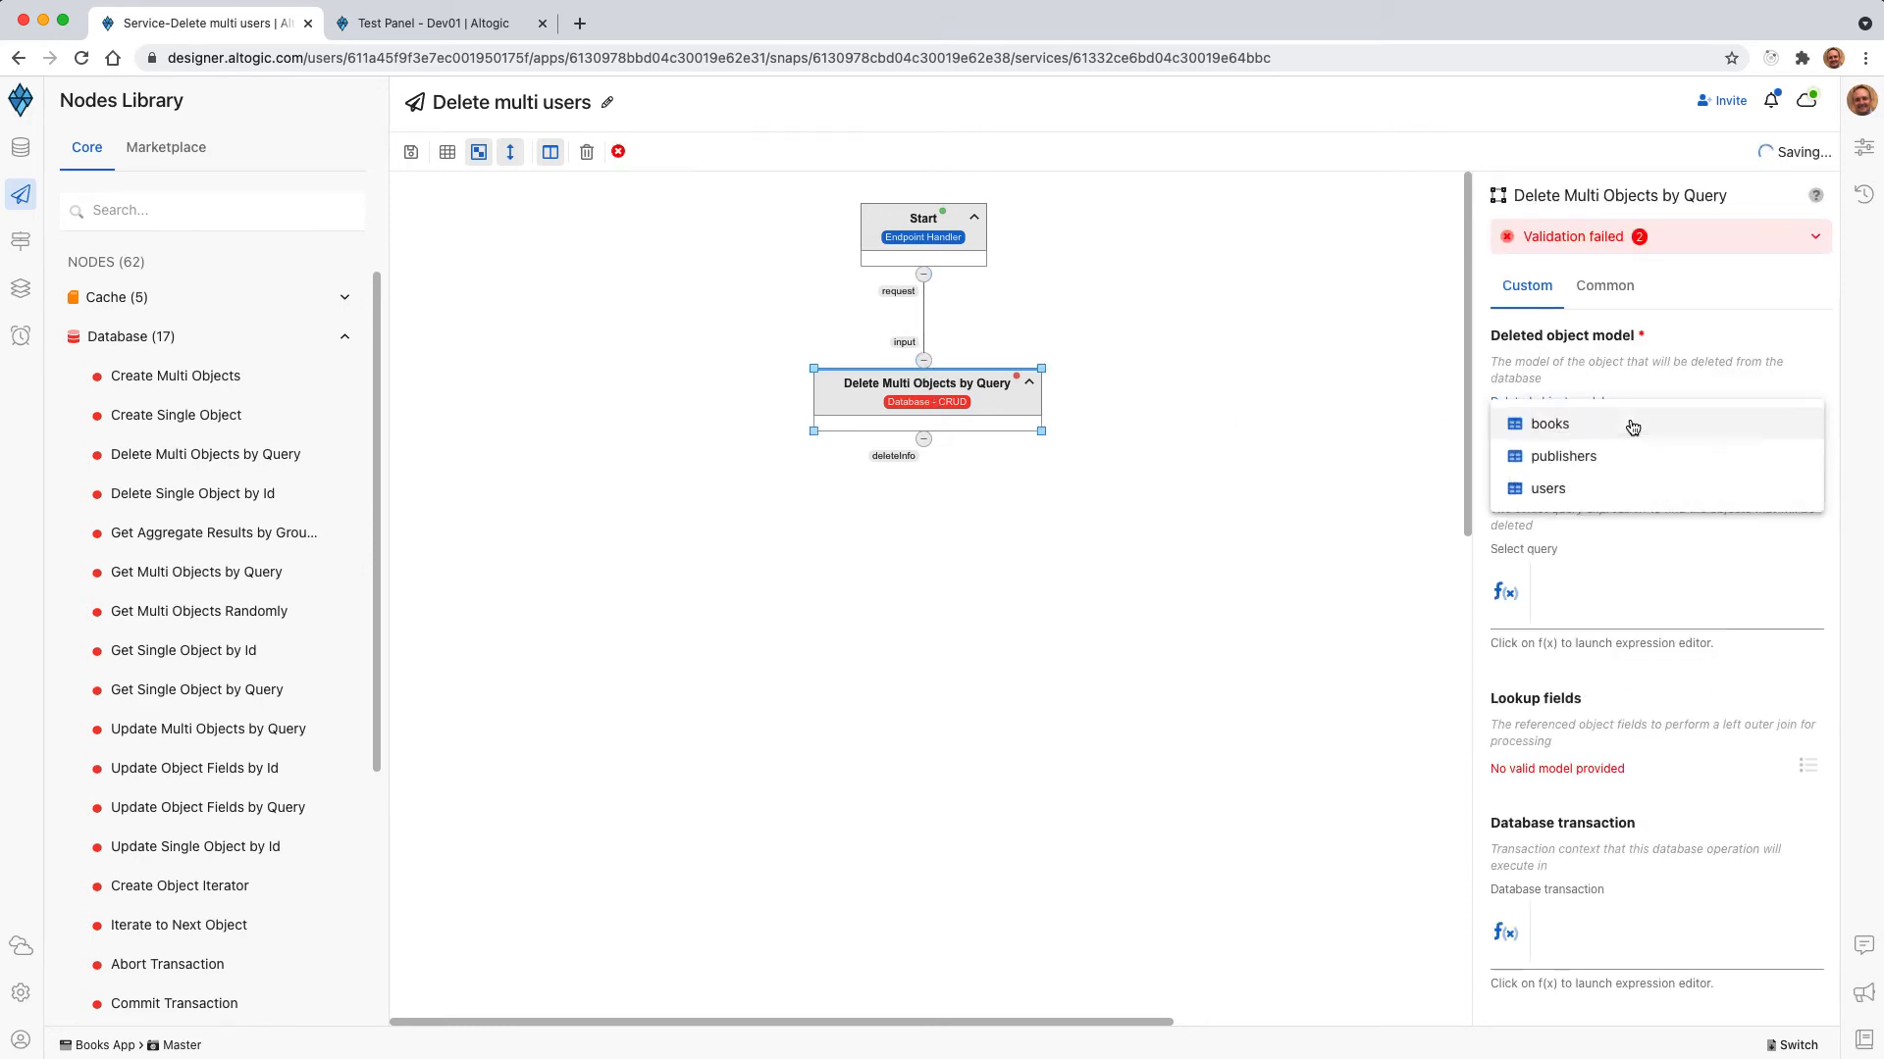
left_click(1559, 490)
left_click(1511, 601)
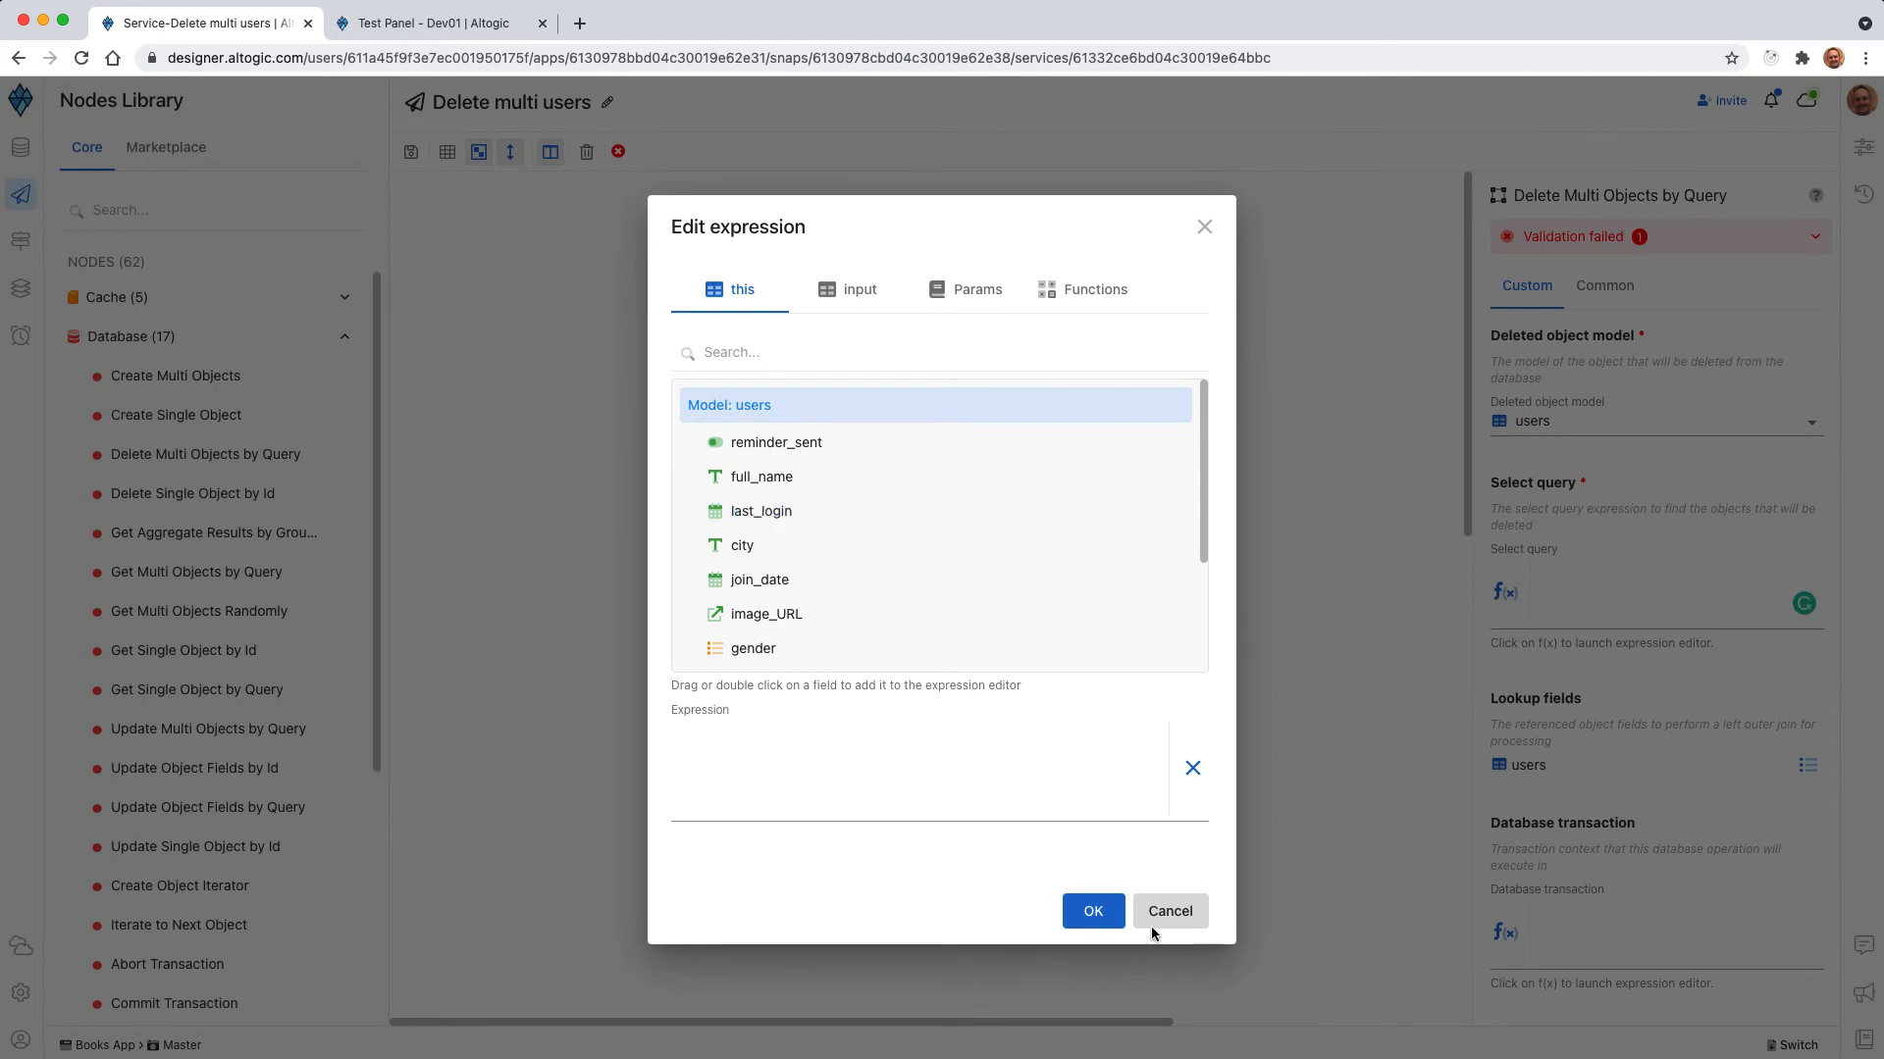
Resend the Get users request in the test panel and examine the last_name values of the first users.
left_click(469, 22)
left_click(385, 103)
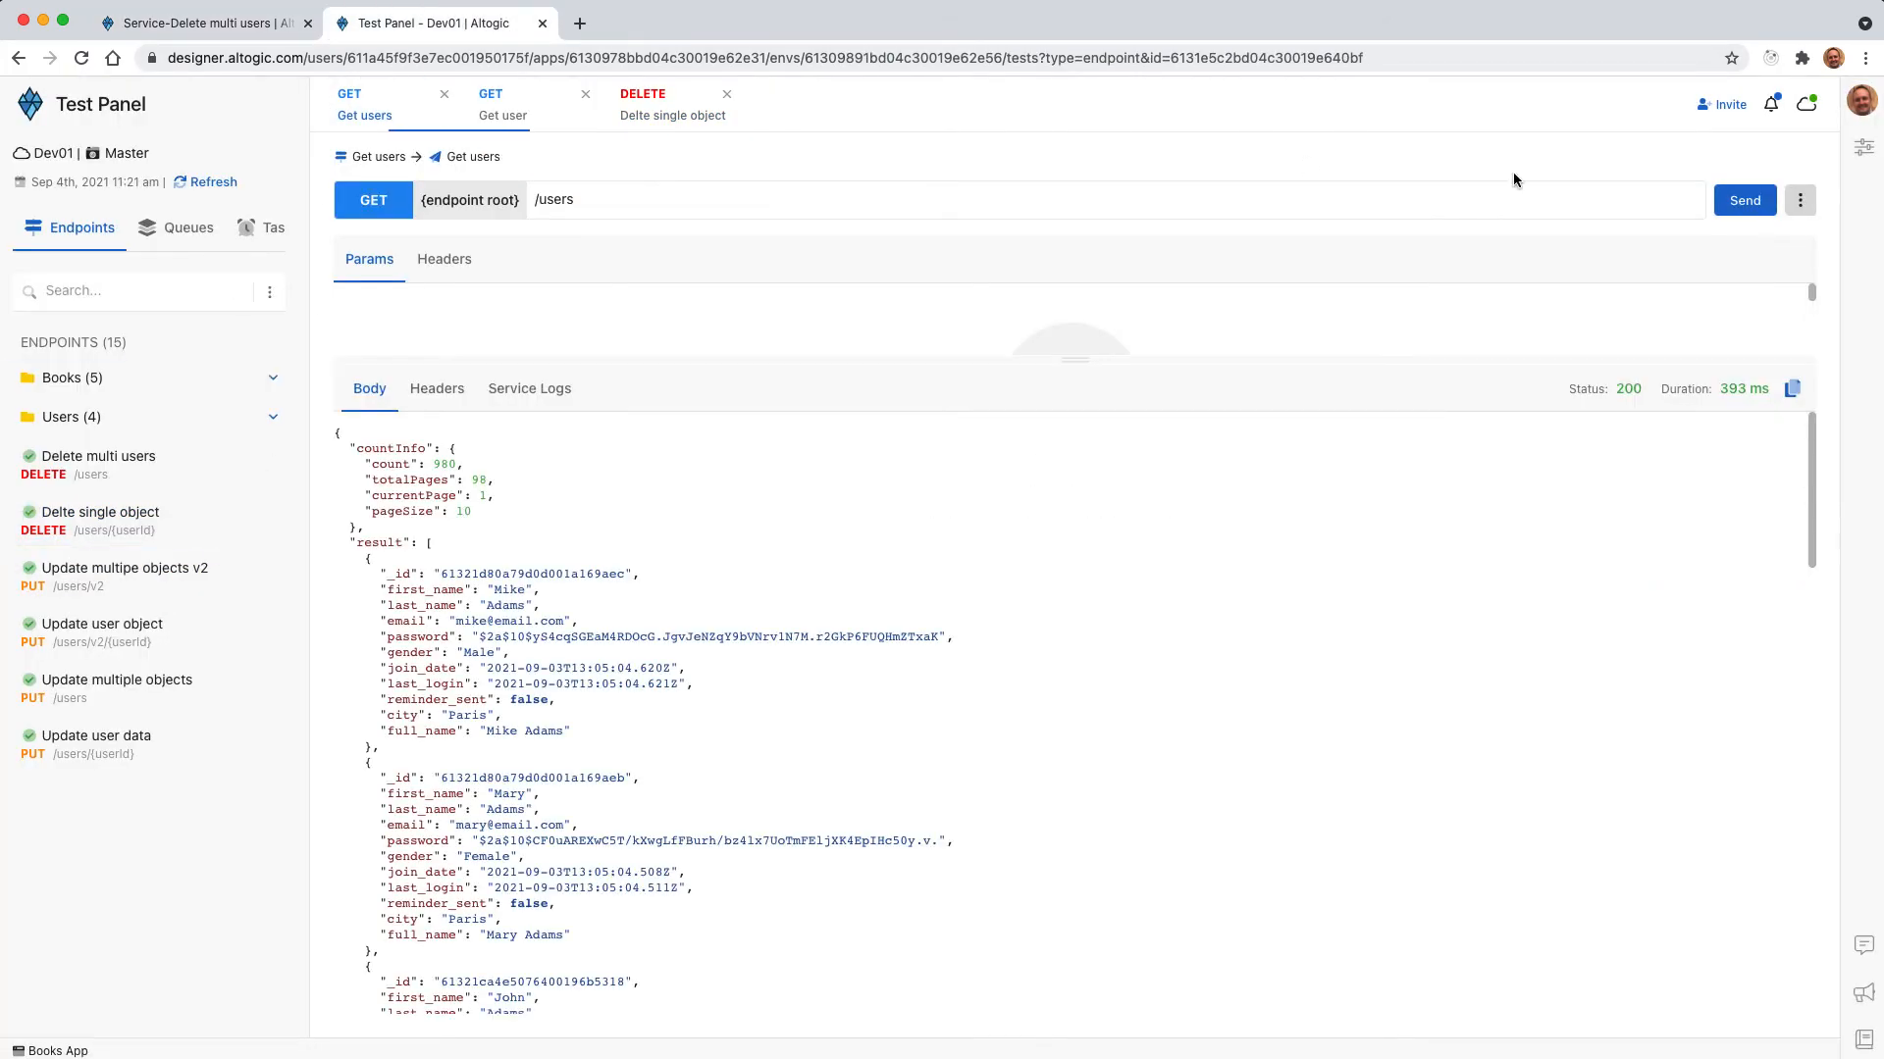
left_click(1745, 201)
scroll(520, 615, "down", 5)
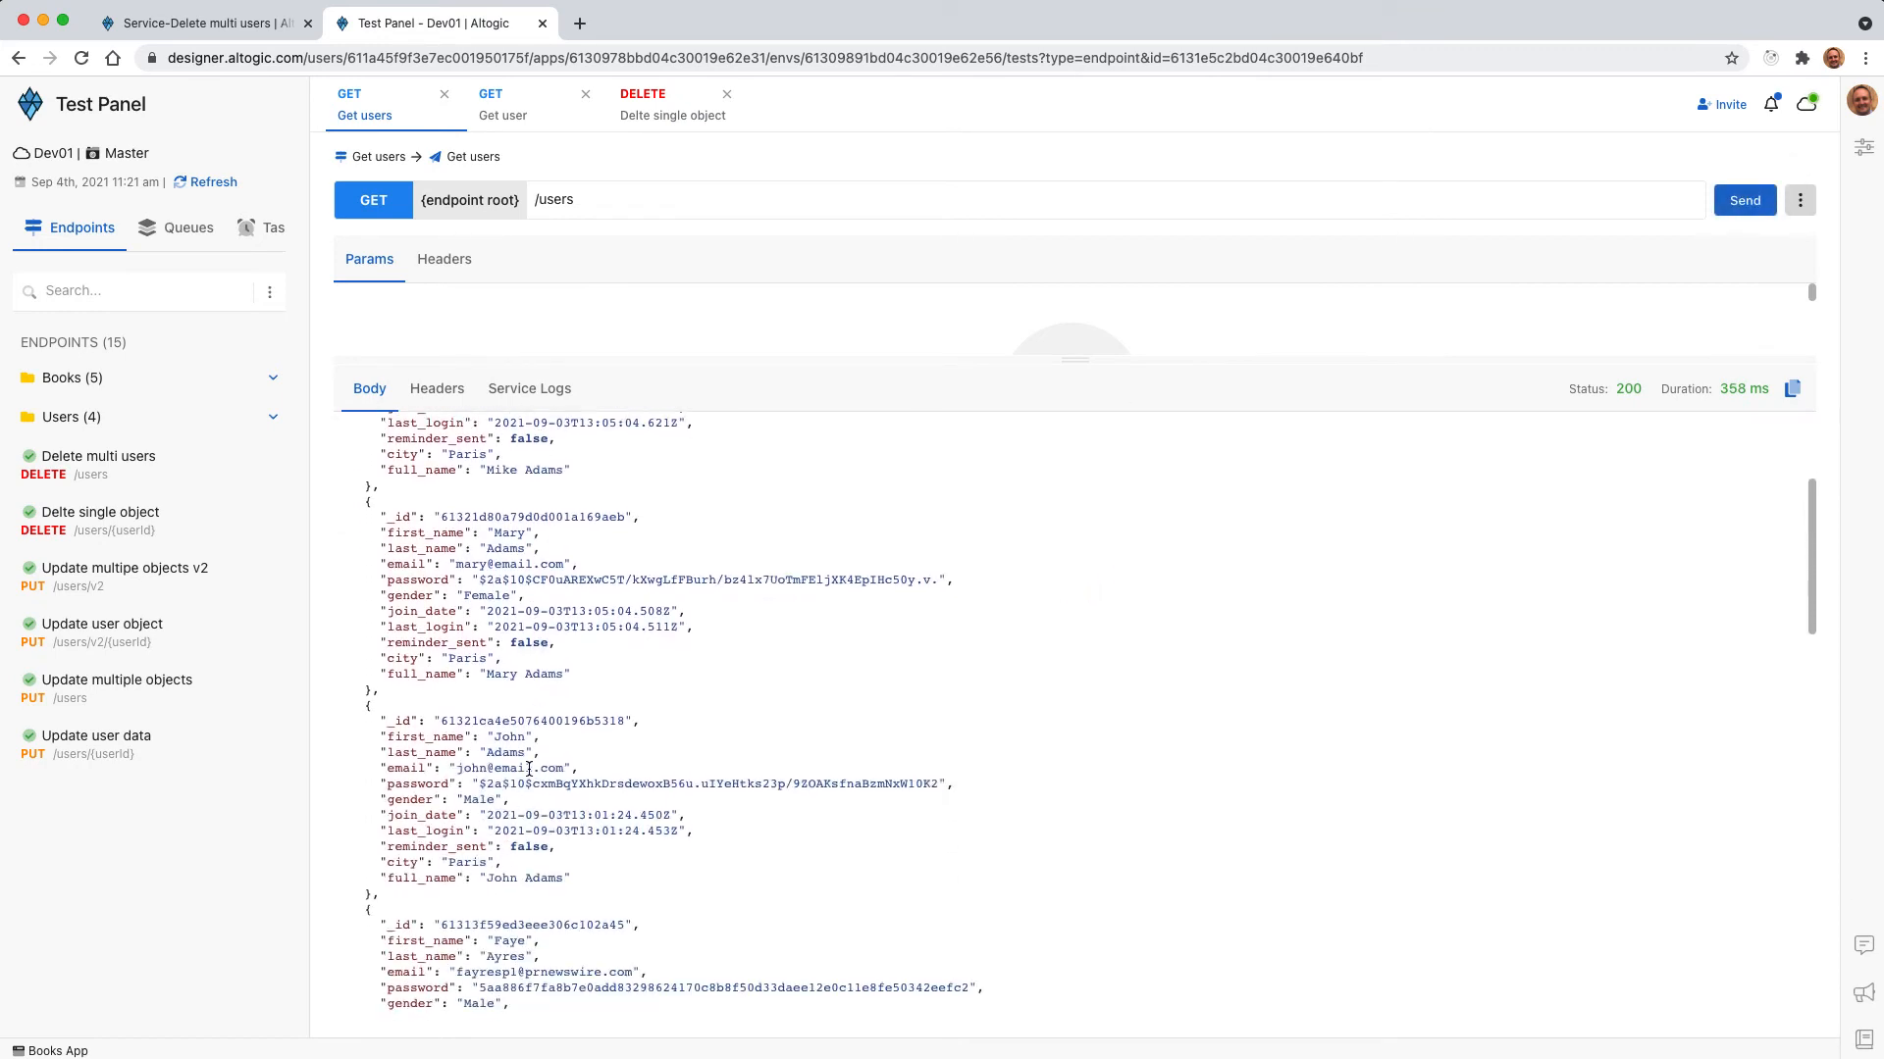
scroll(529, 769, "up", 6)
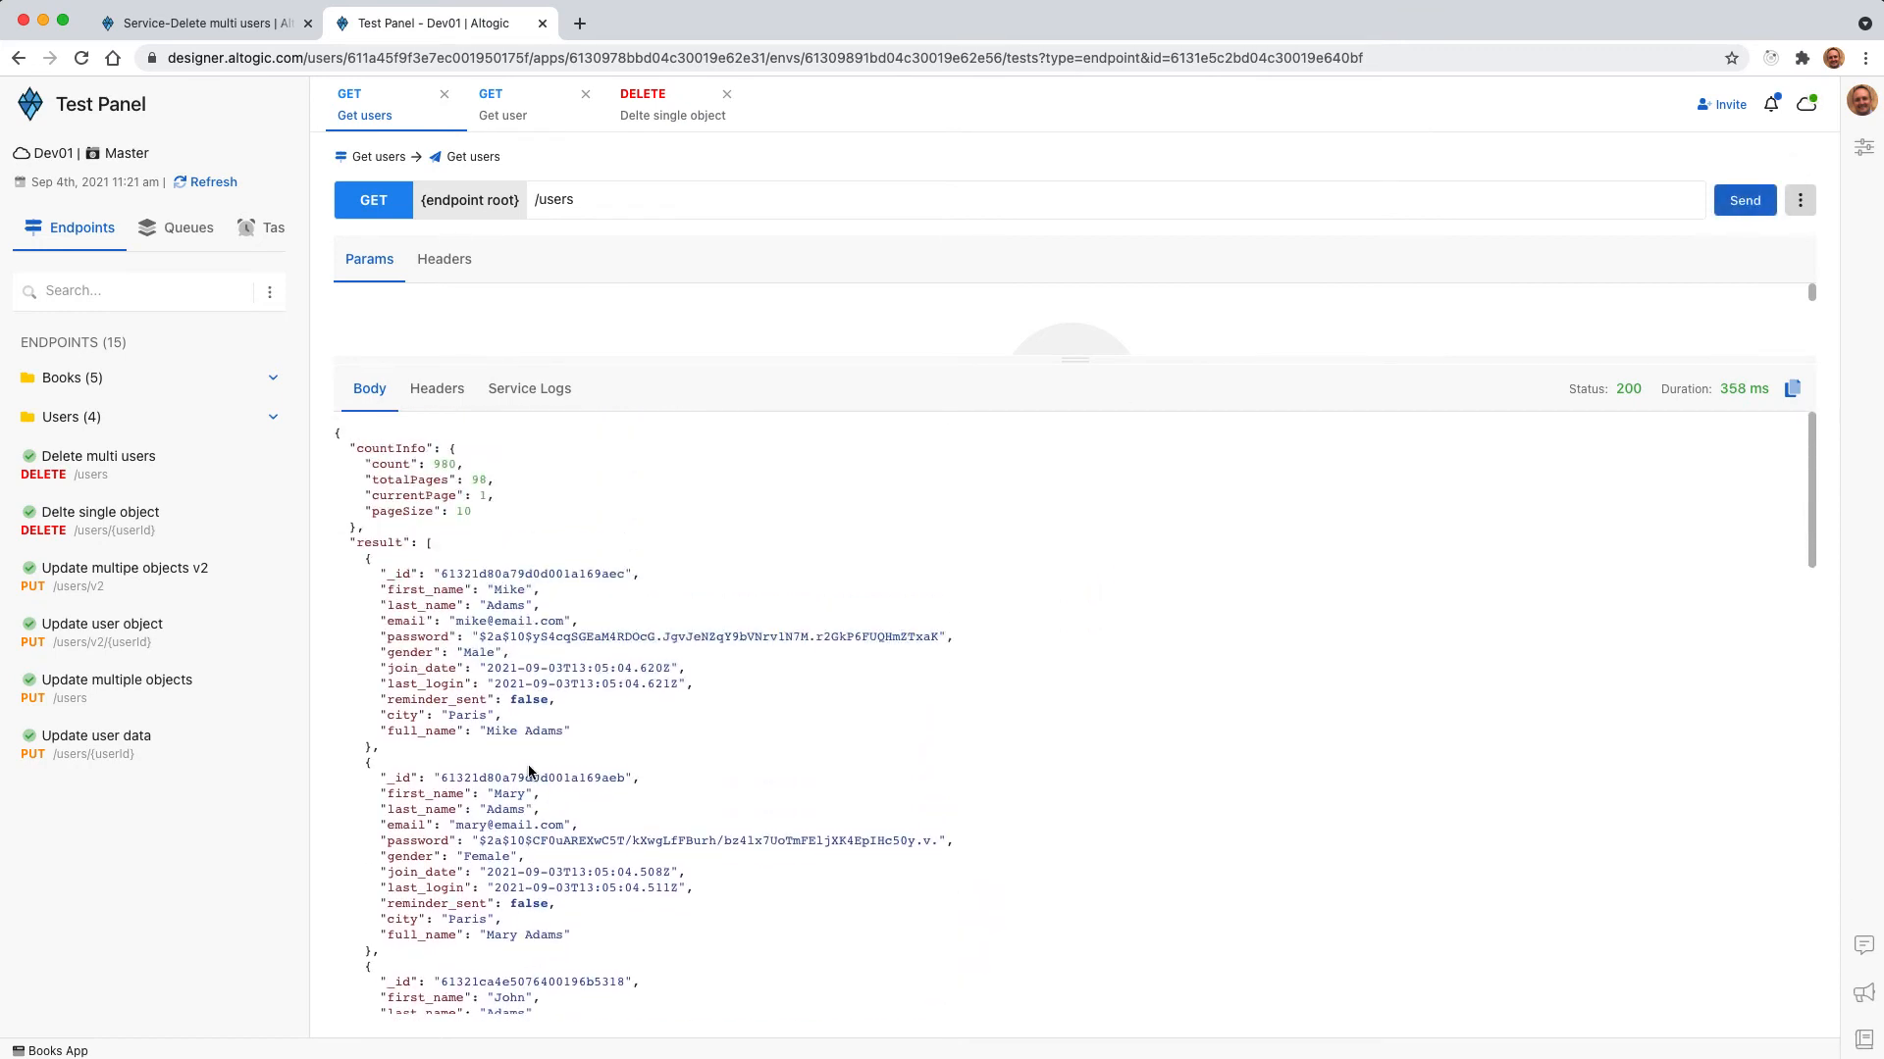
Set the delete node's select query to compare this.last_name, using ==, with the surname shared by the first three listed users.
left_click(197, 21)
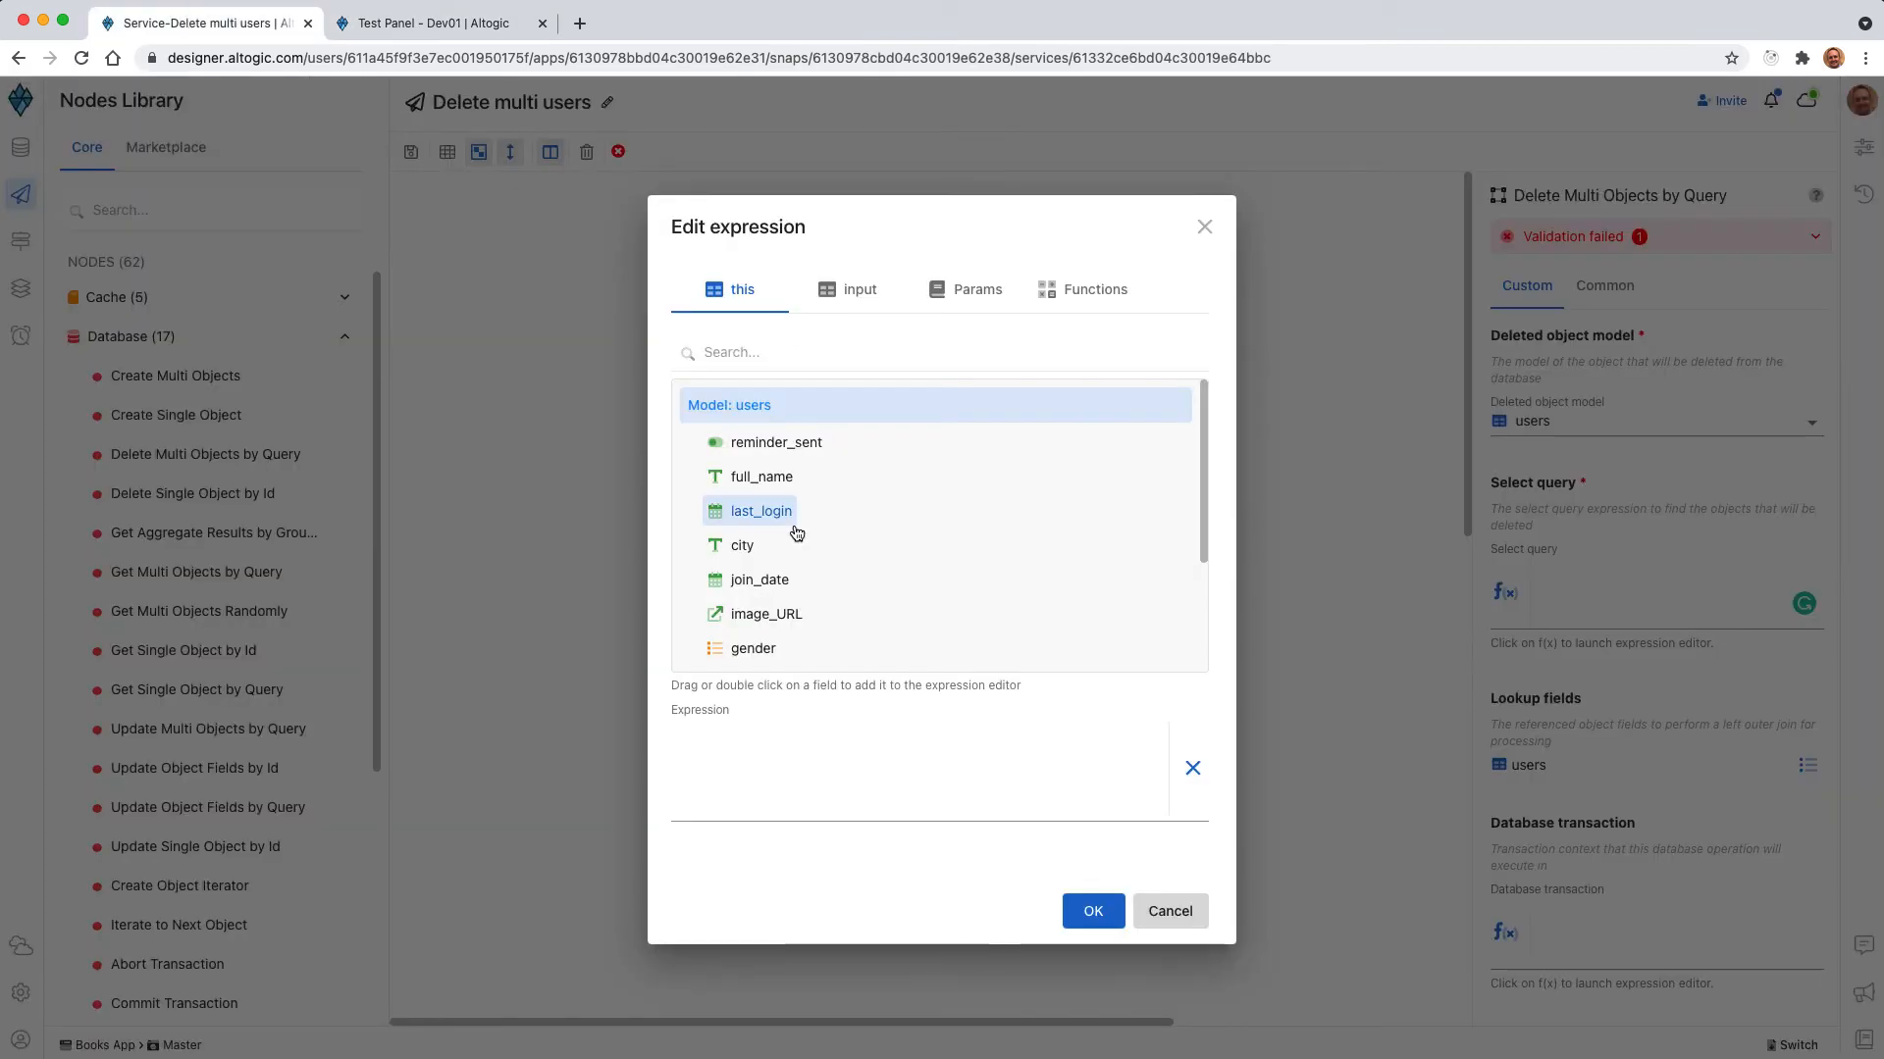
scroll(790, 535, "down", 2)
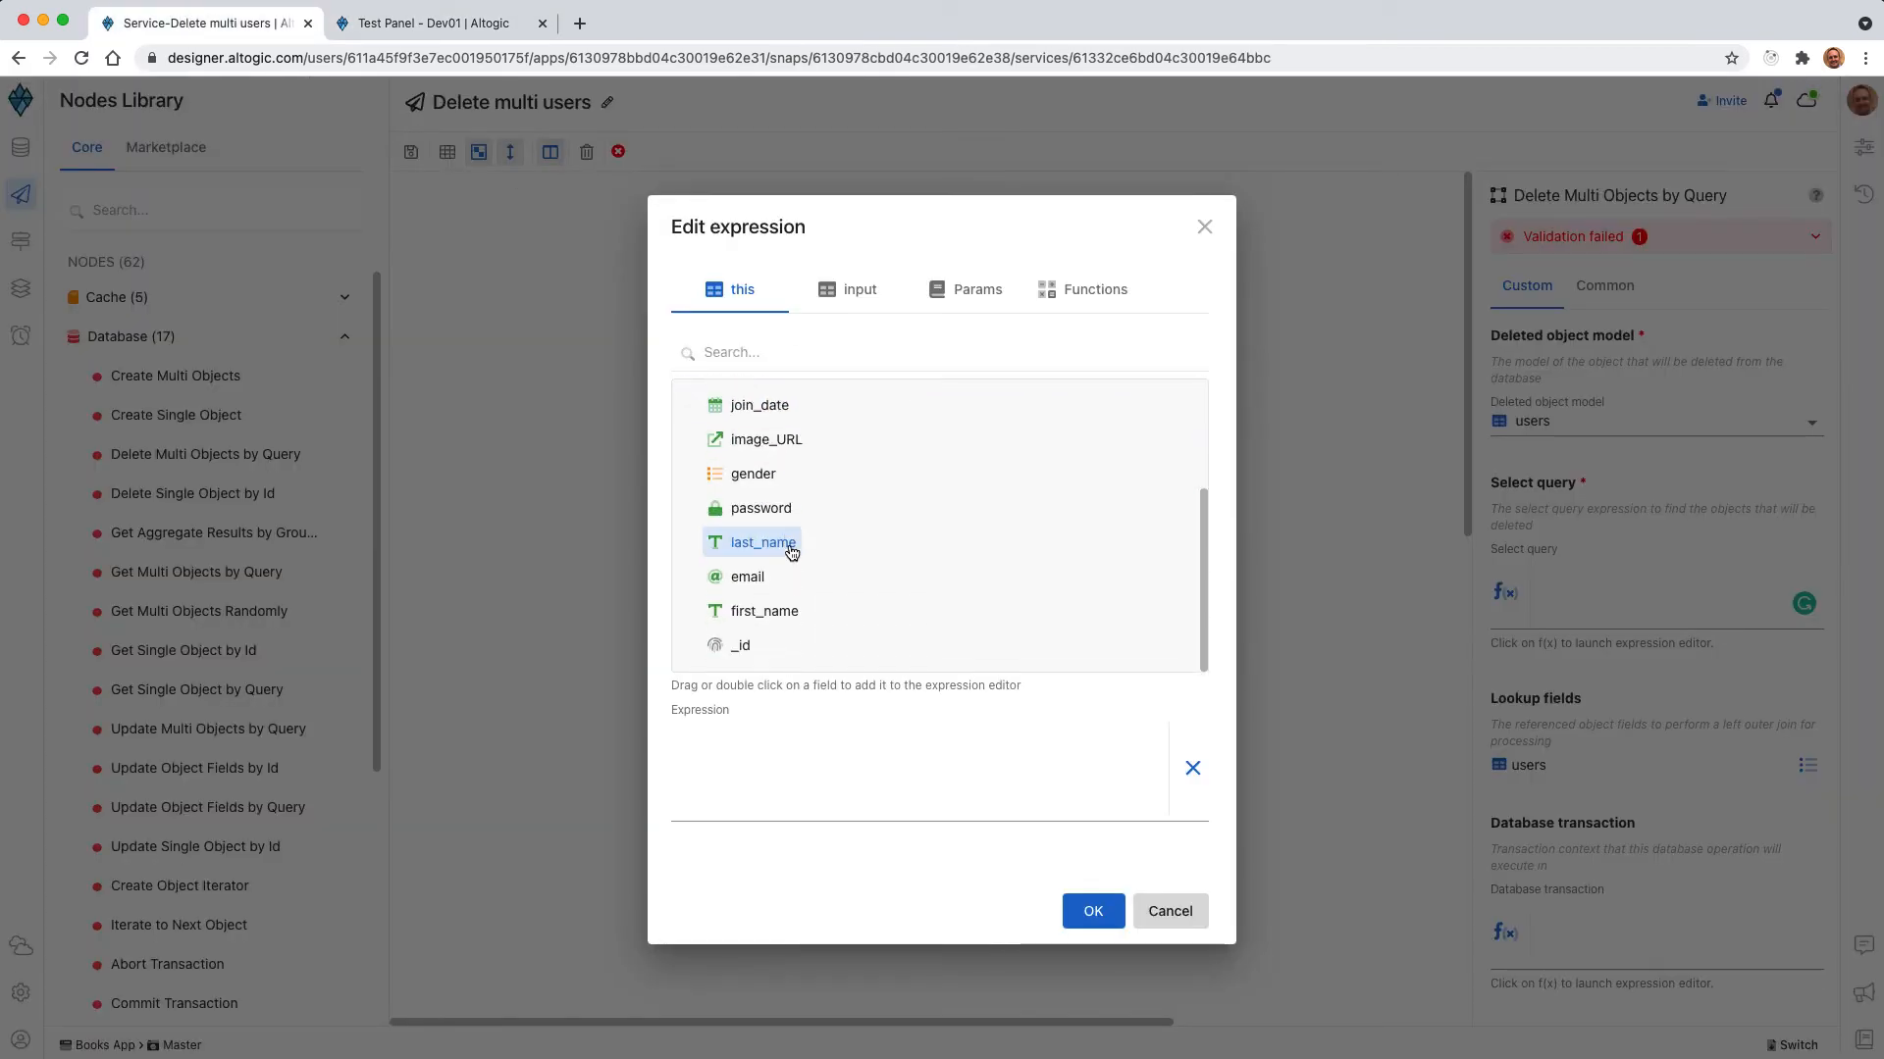
scroll(790, 538, "up", 3)
scroll(773, 549, "down", 2)
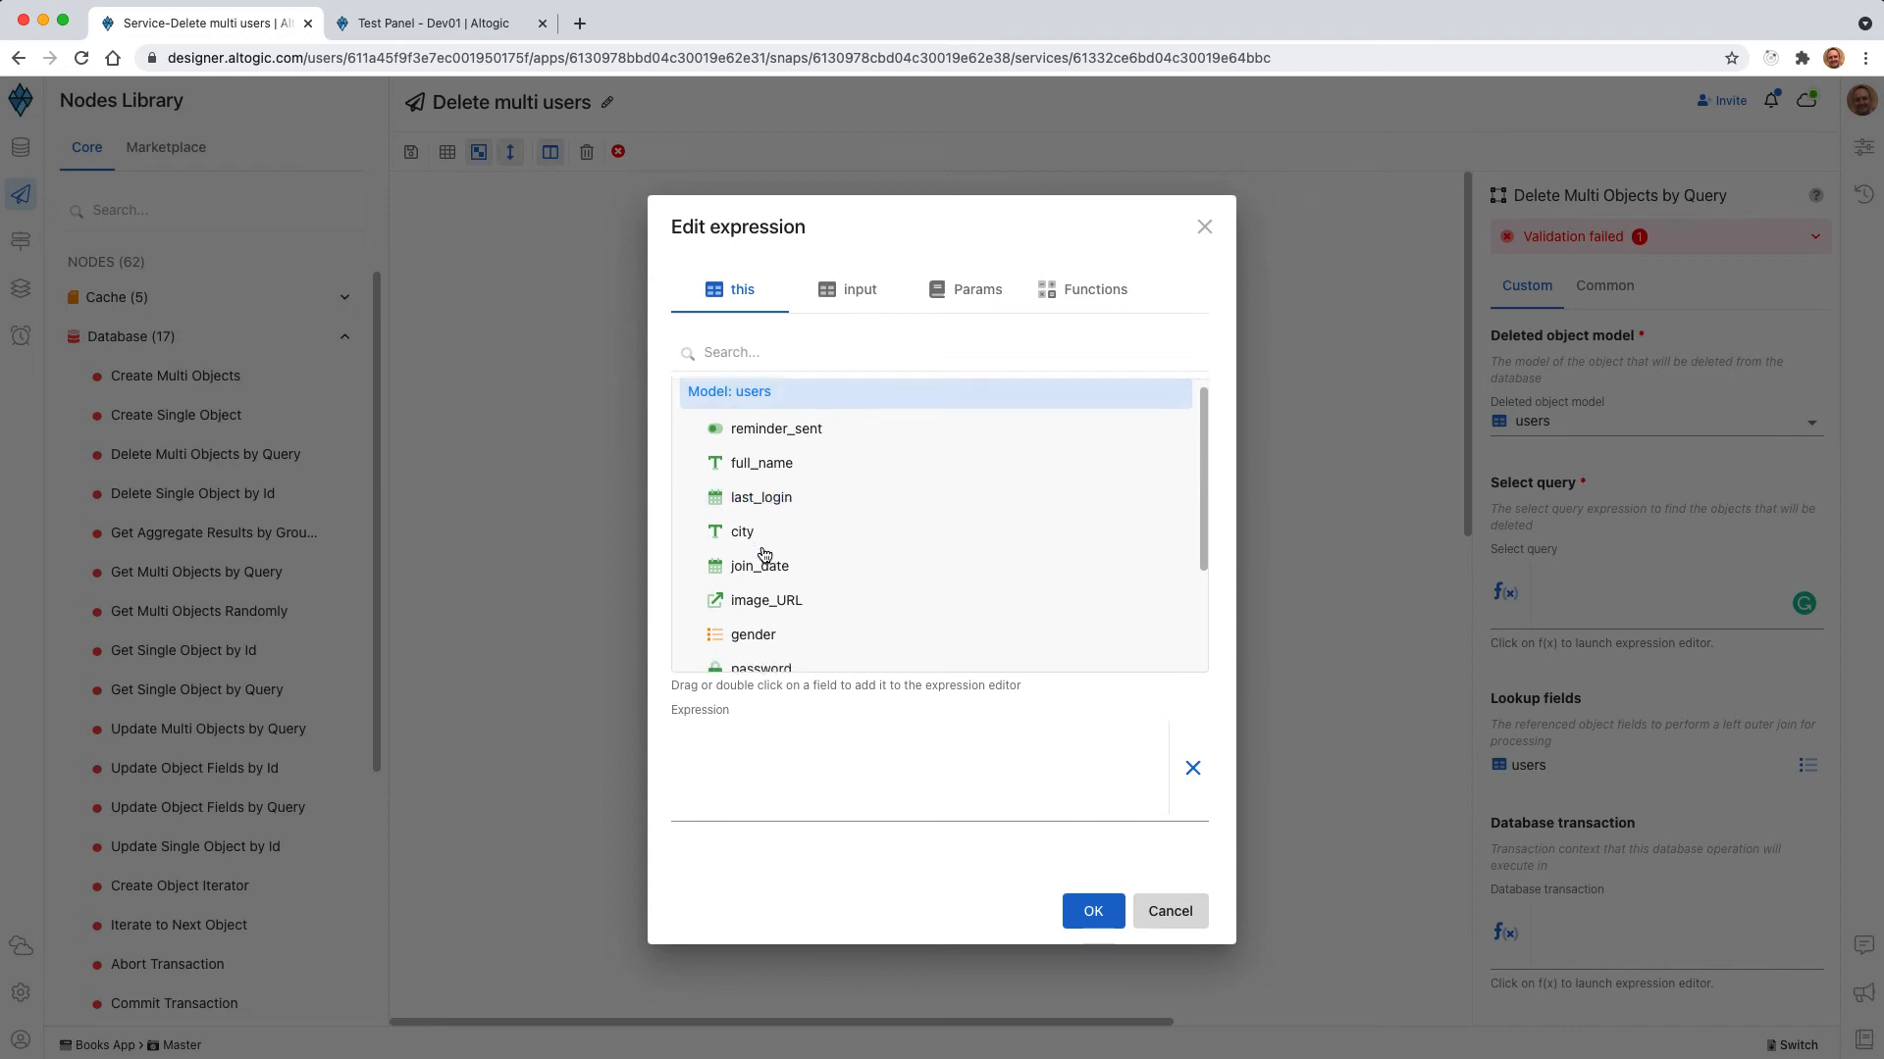
double_click(775, 600)
left_click(793, 734)
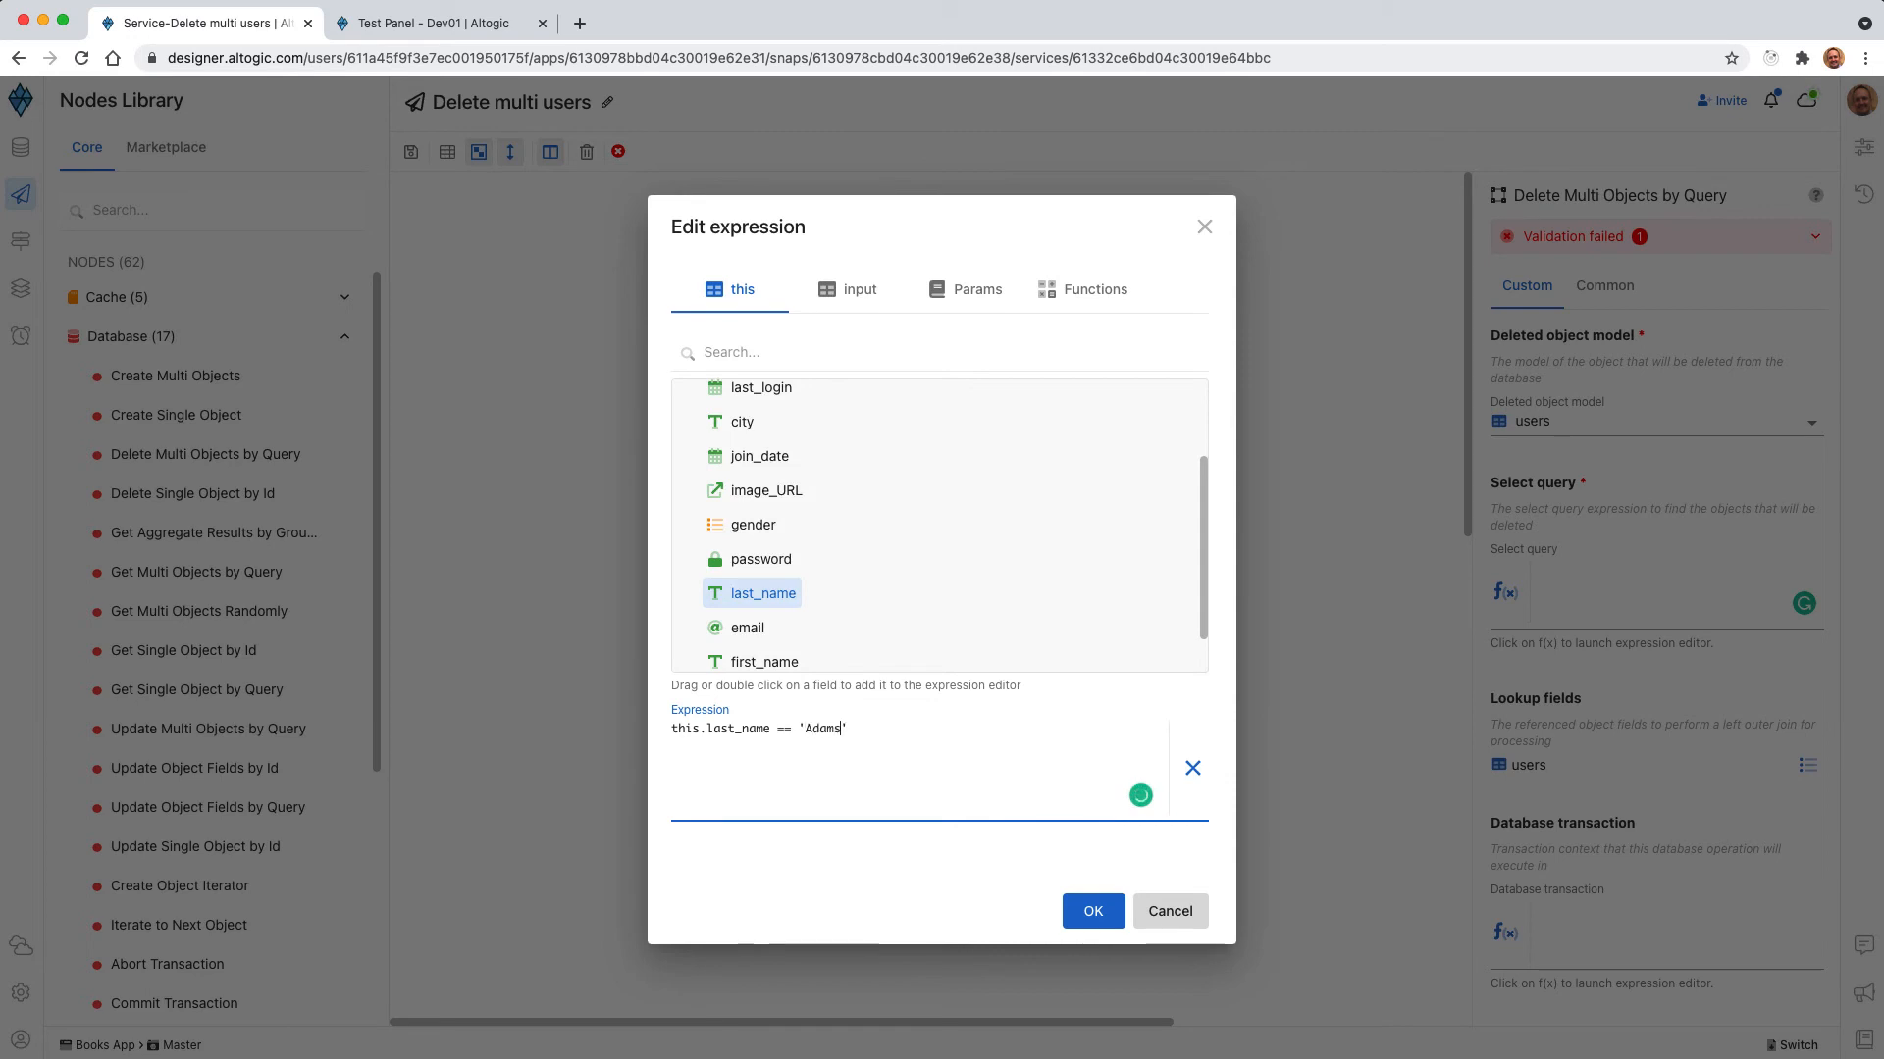
left_click(1091, 914)
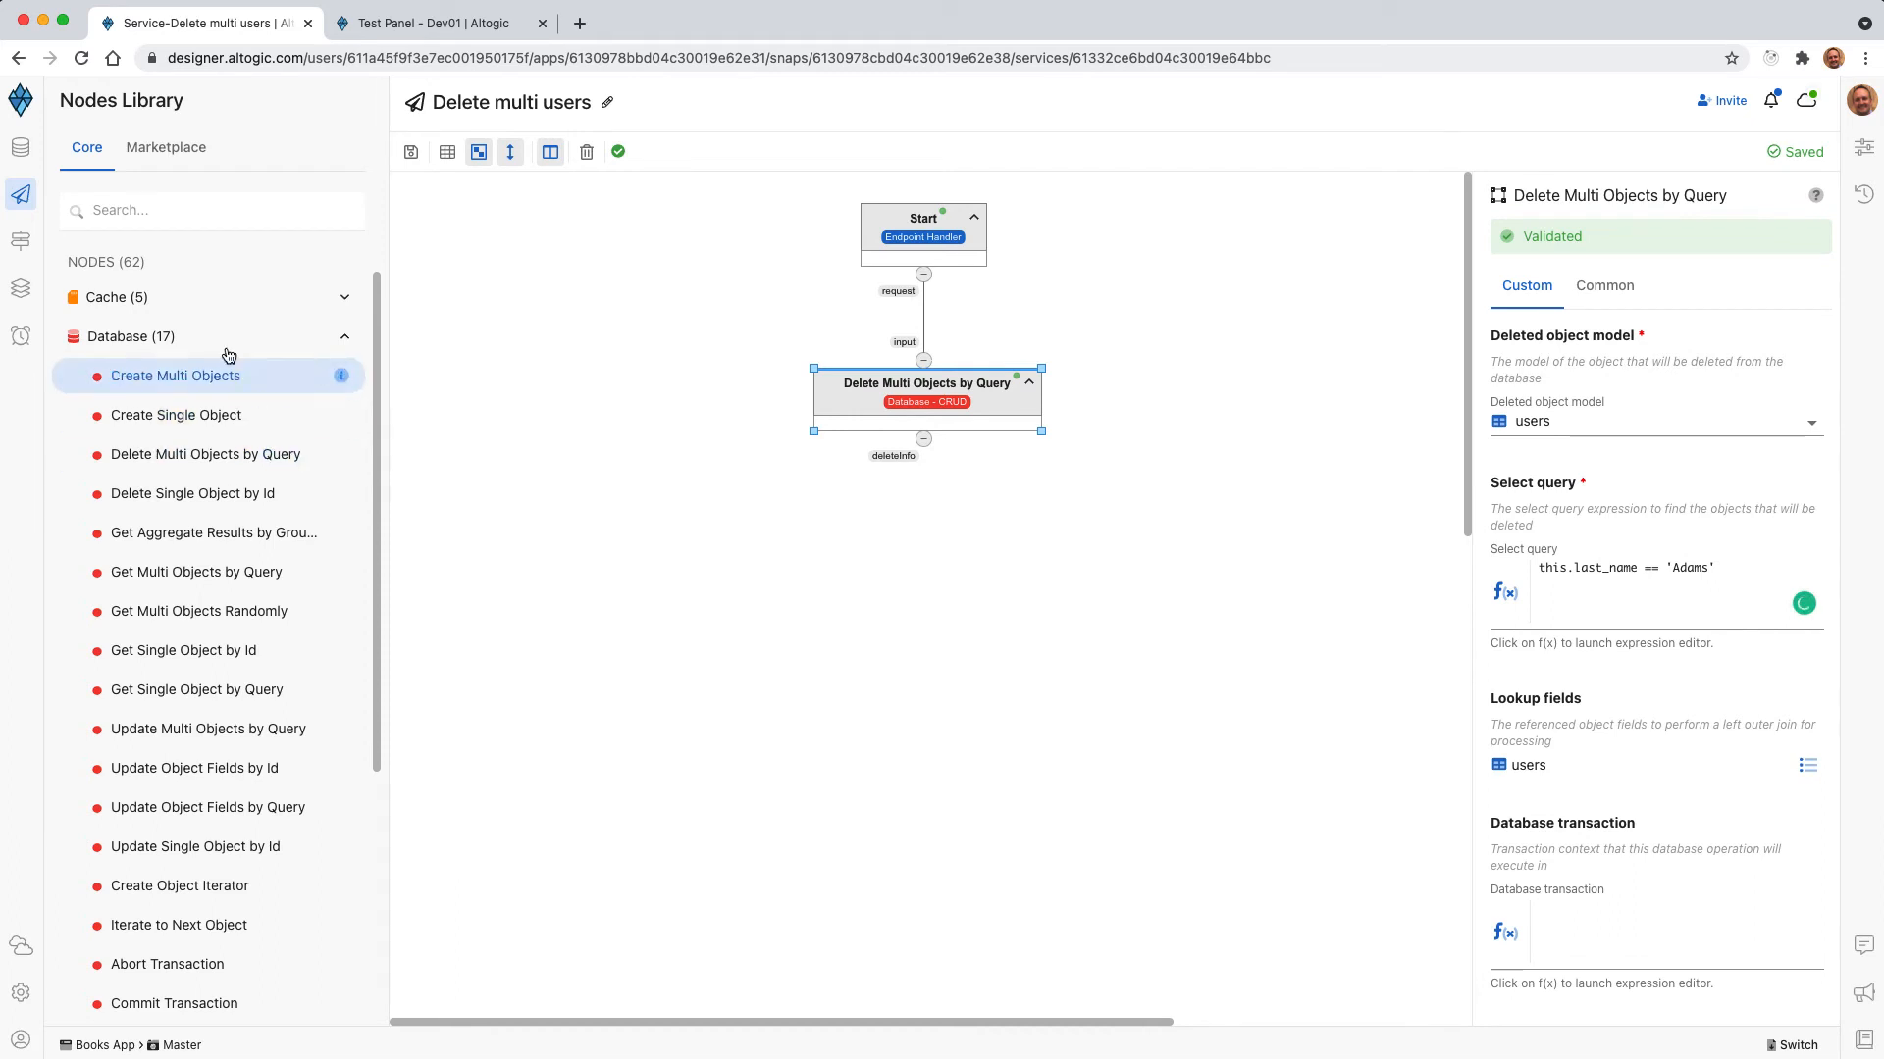
Add a Return Success Response node below the delete node and link deleteInfo to its trigger and deleteInfo inputs.
left_click(185, 338)
left_click(157, 611)
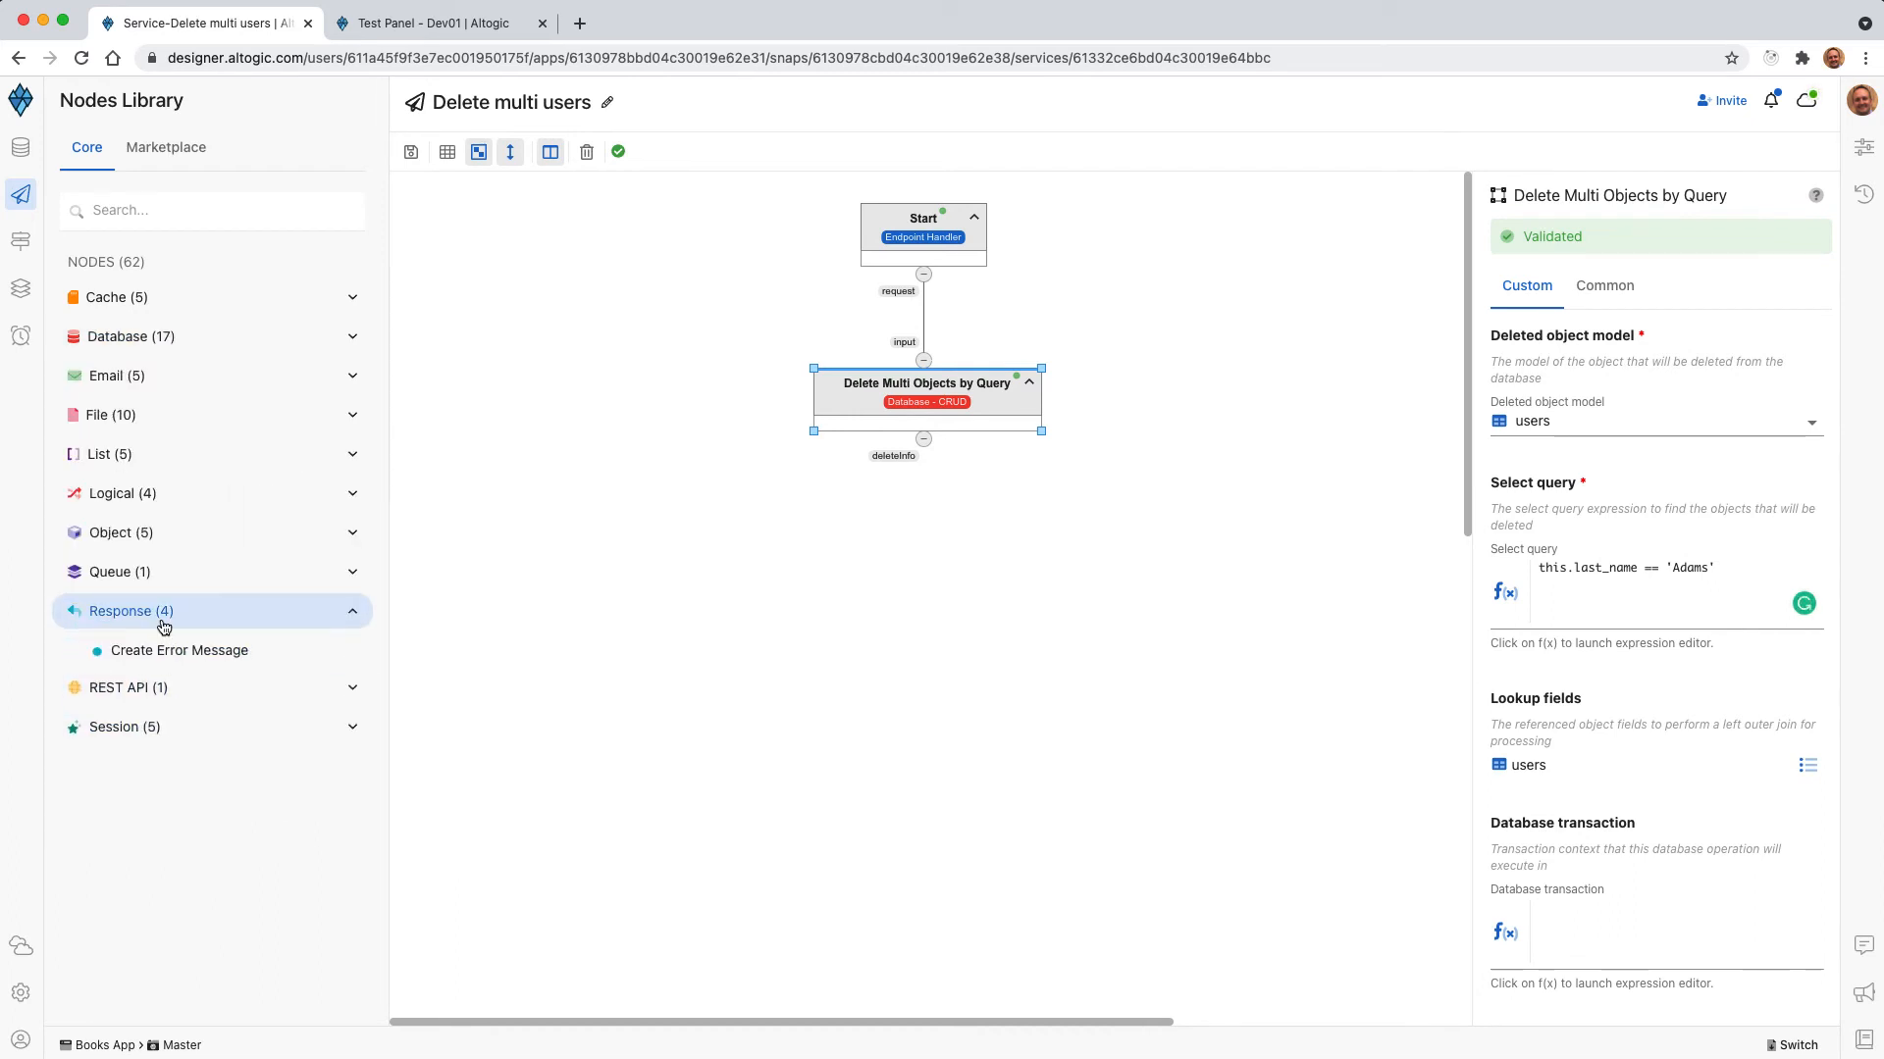
left_click_drag(187, 768, 951, 577)
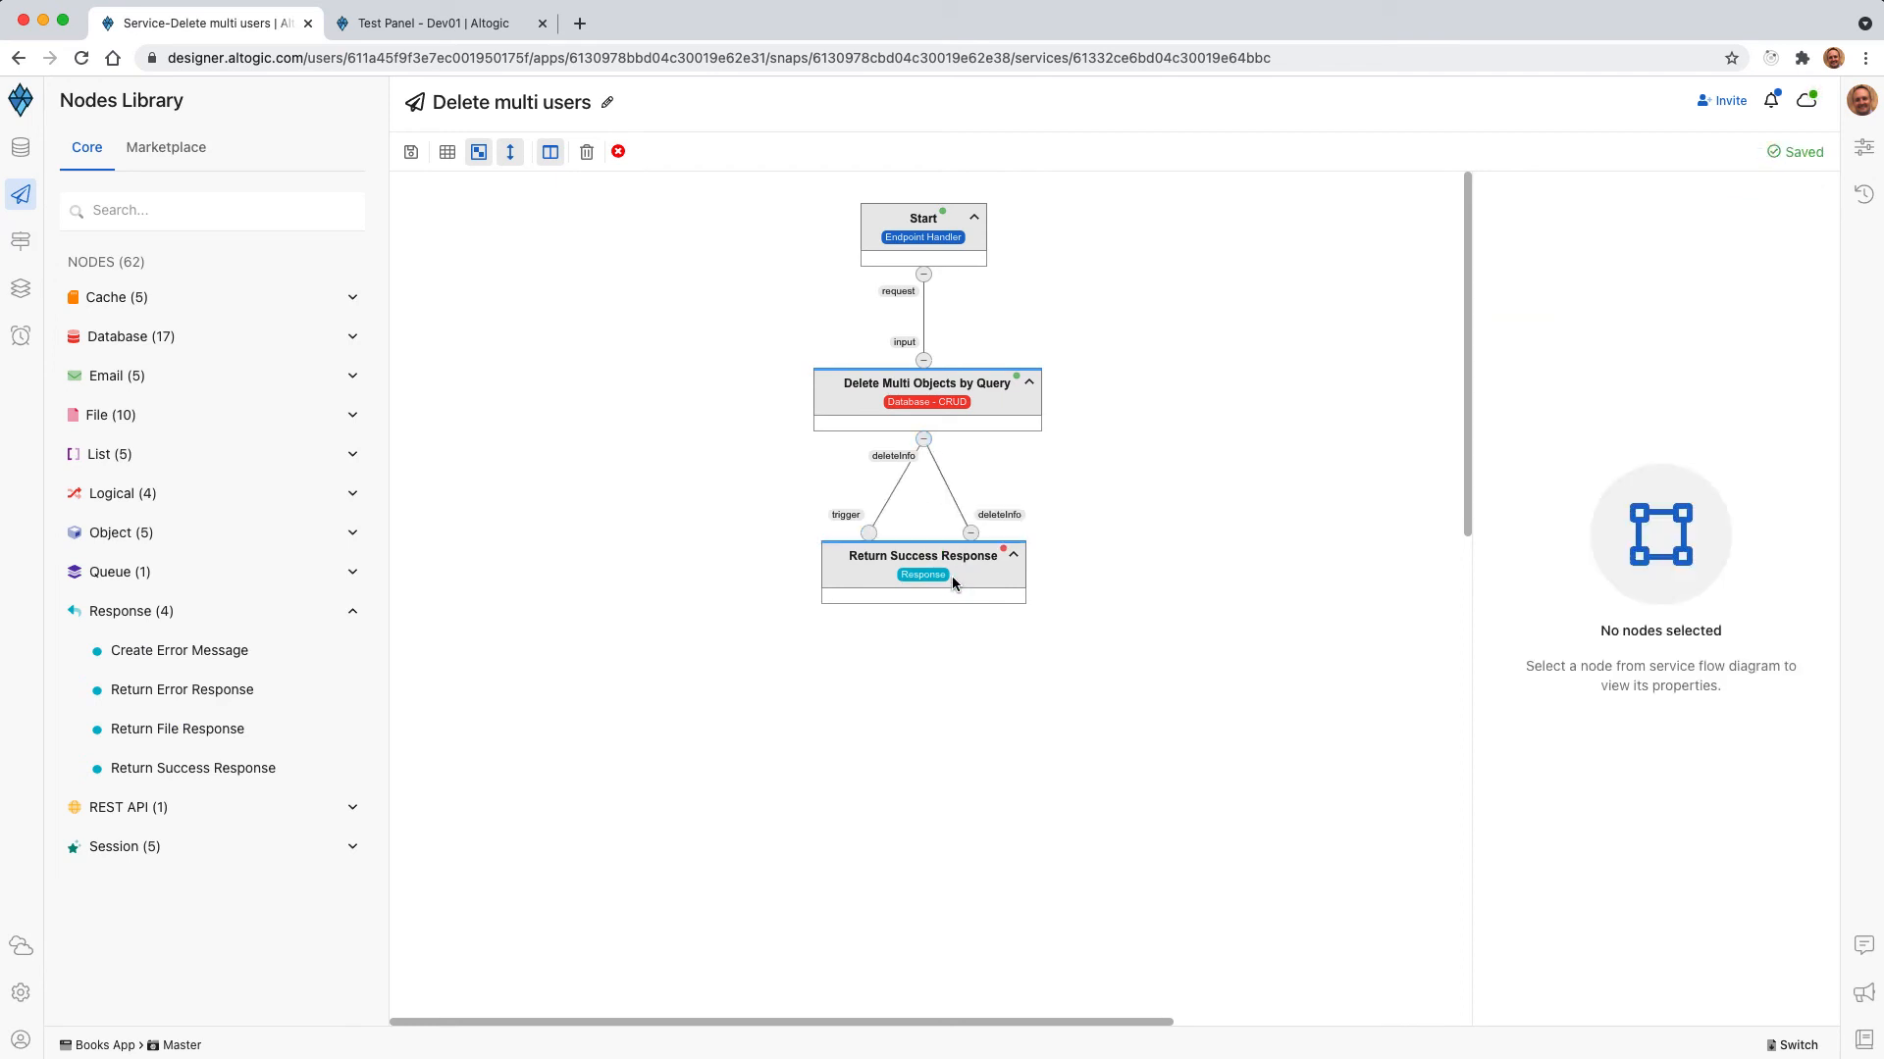
left_click(951, 590)
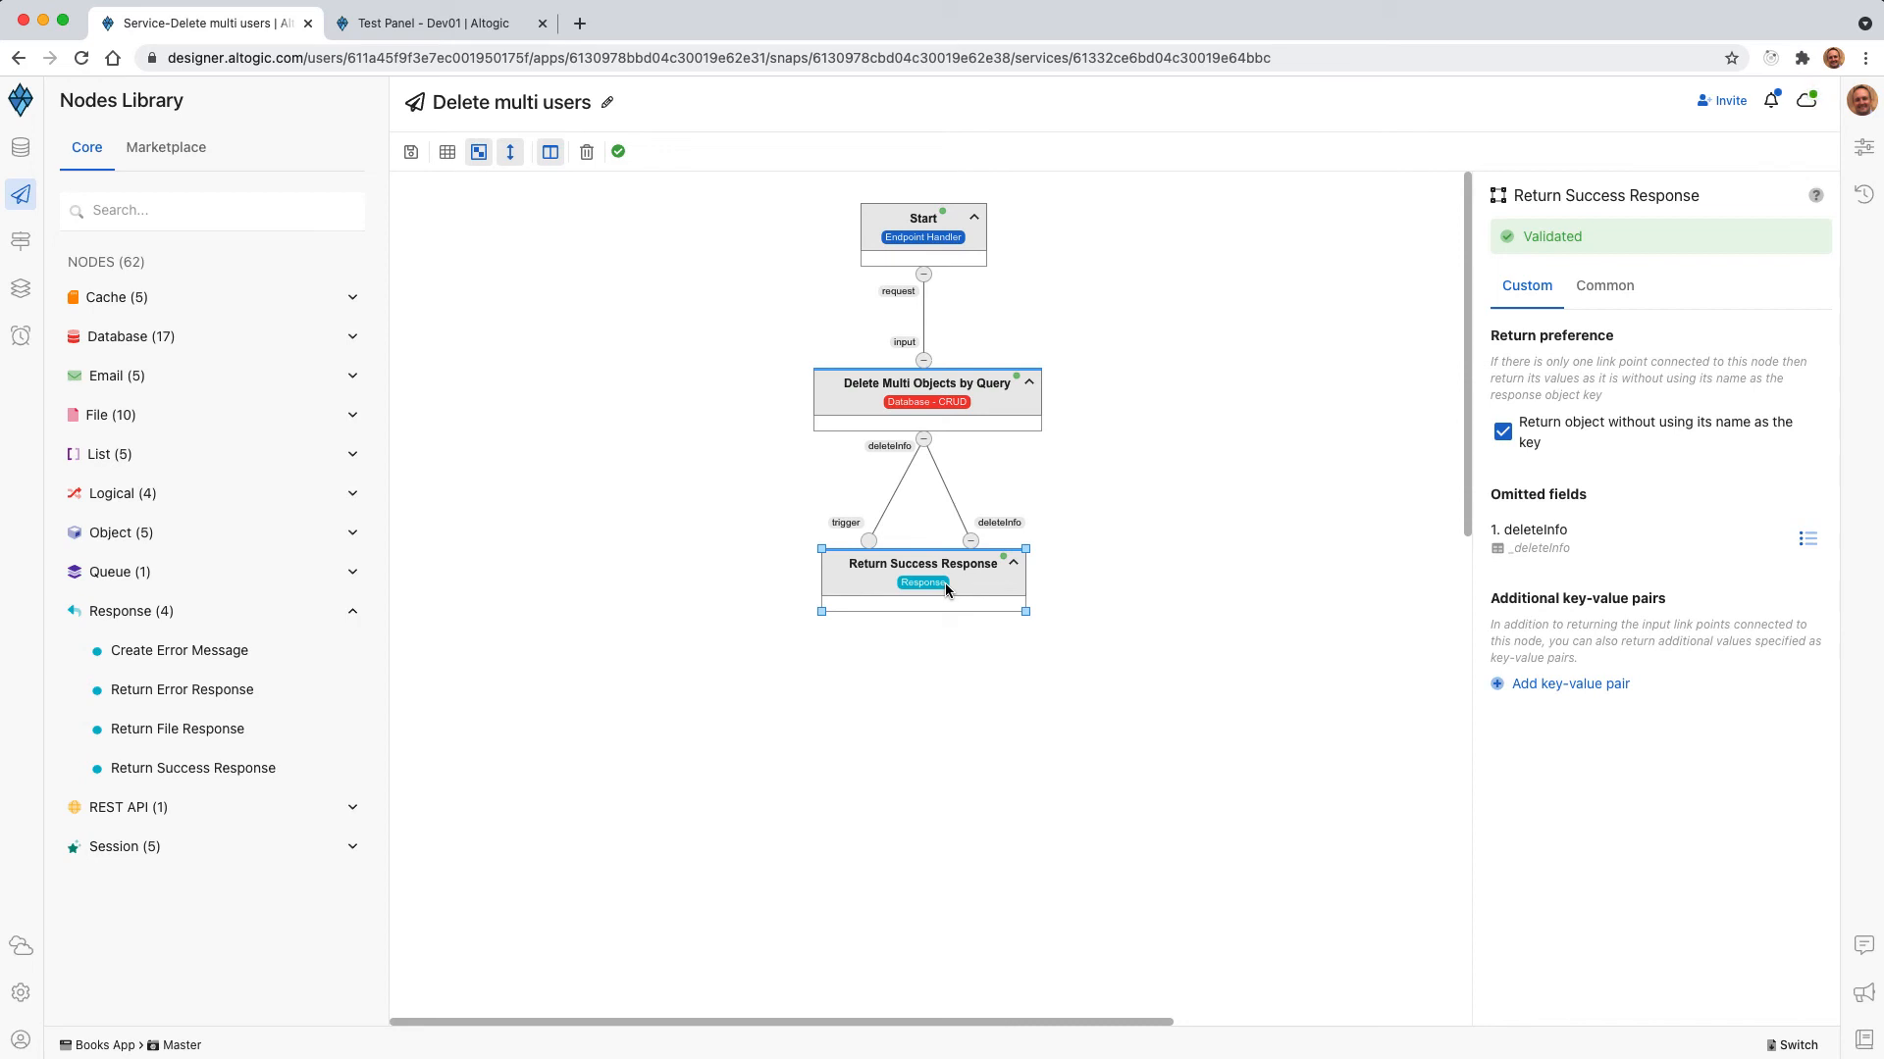
Open the Delete multi users request in the test panel and examine the matching users in the Get users response.
left_click(427, 22)
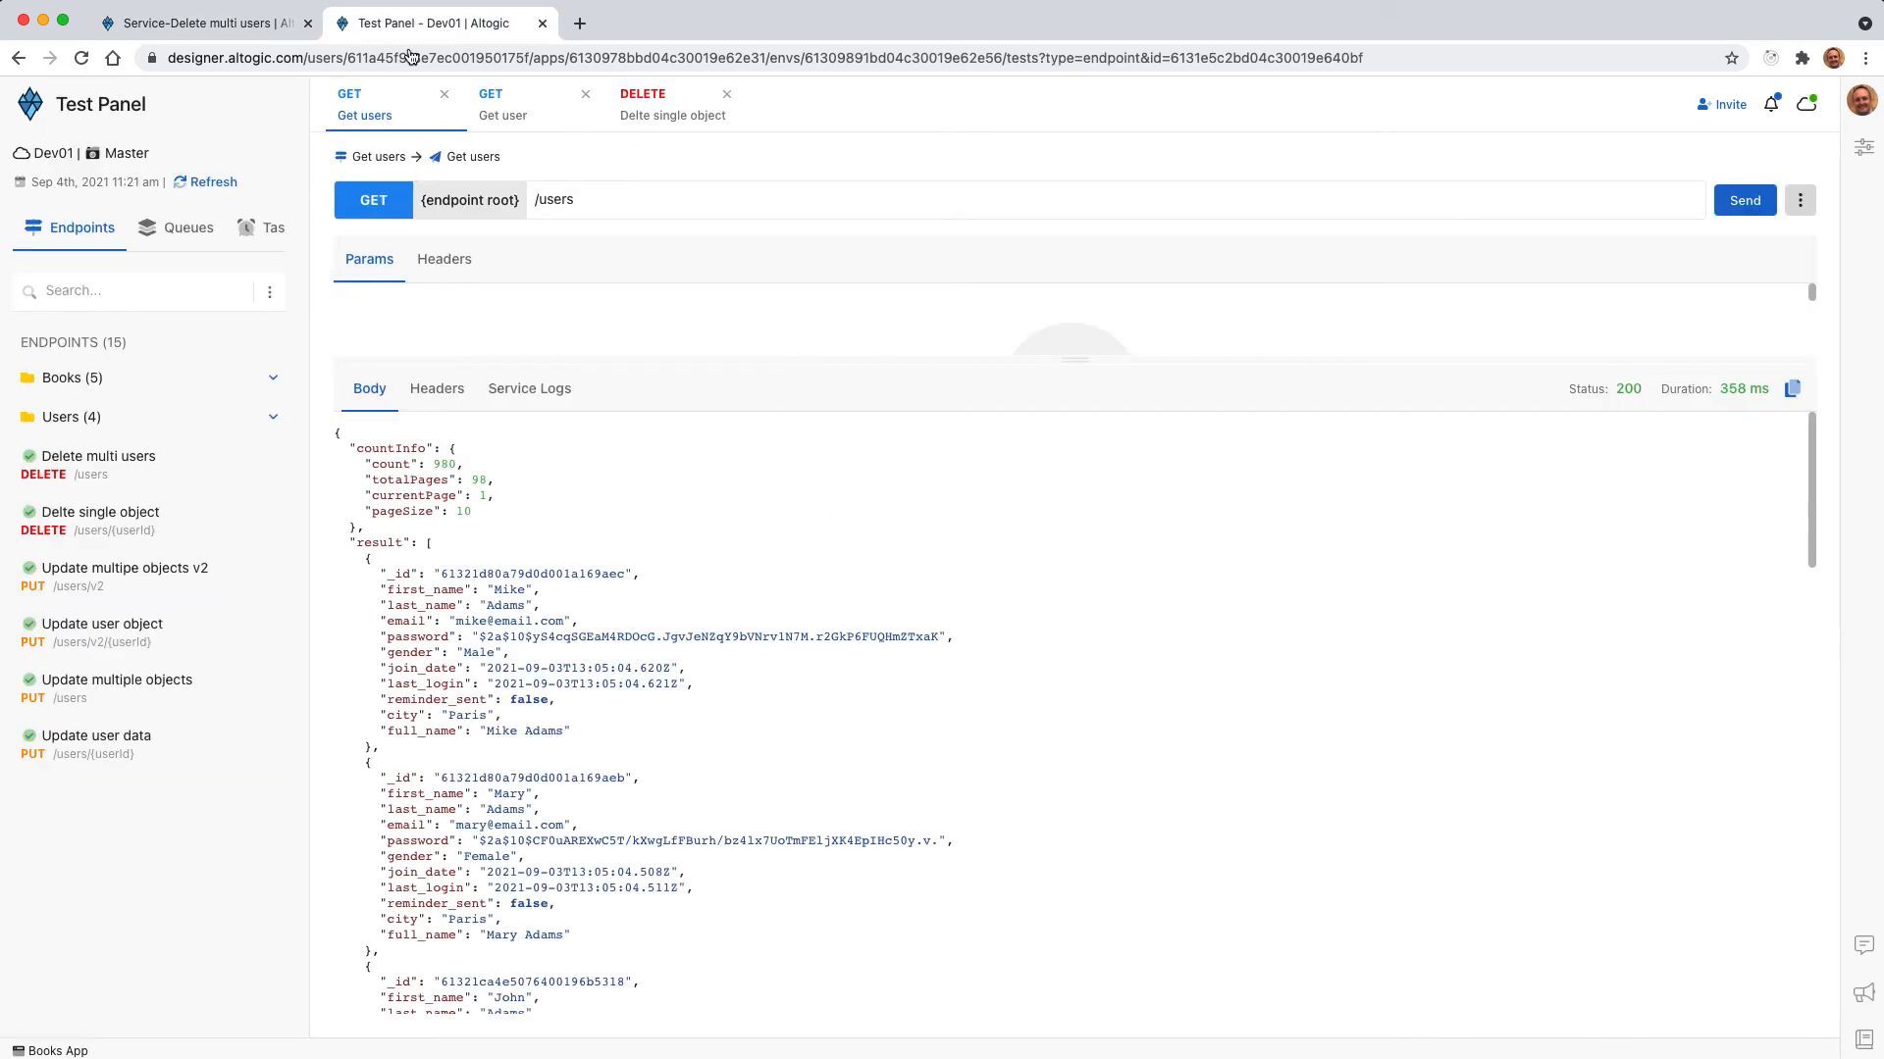
left_click(116, 463)
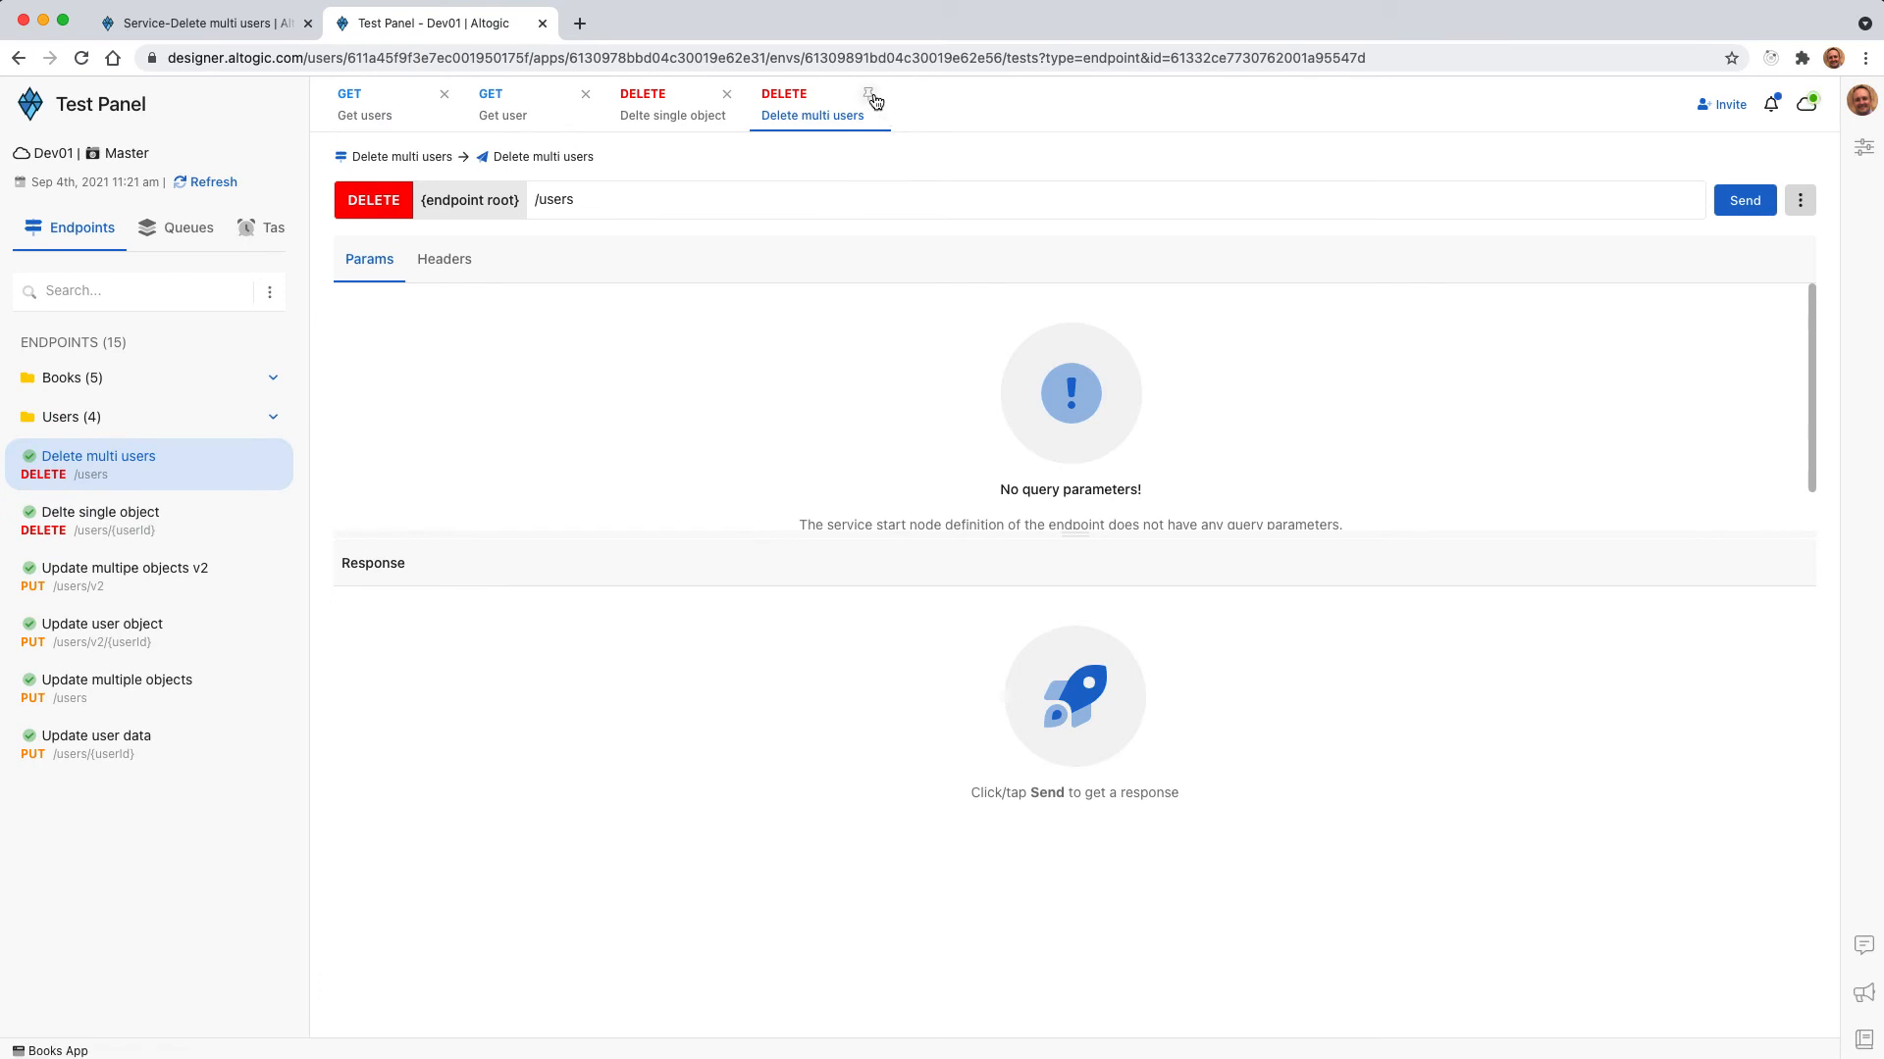
left_click(385, 117)
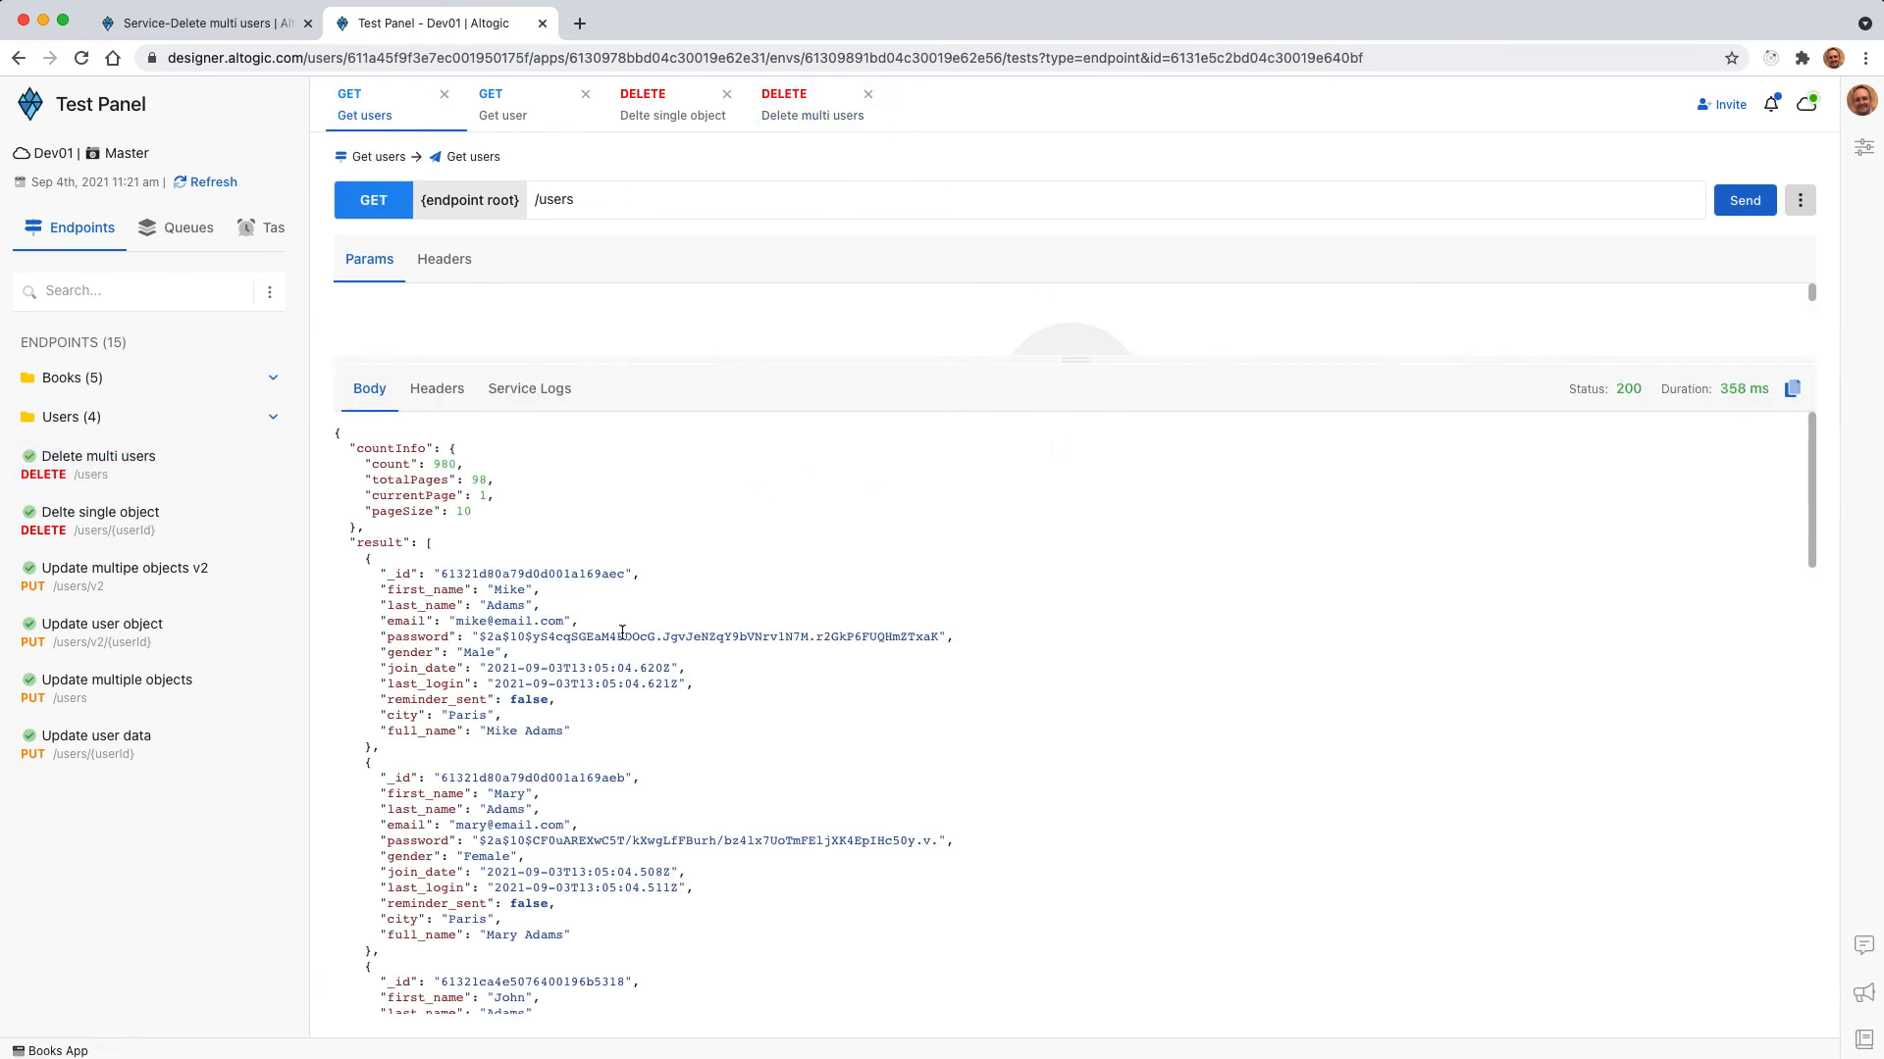
scroll(589, 613, "down", 1)
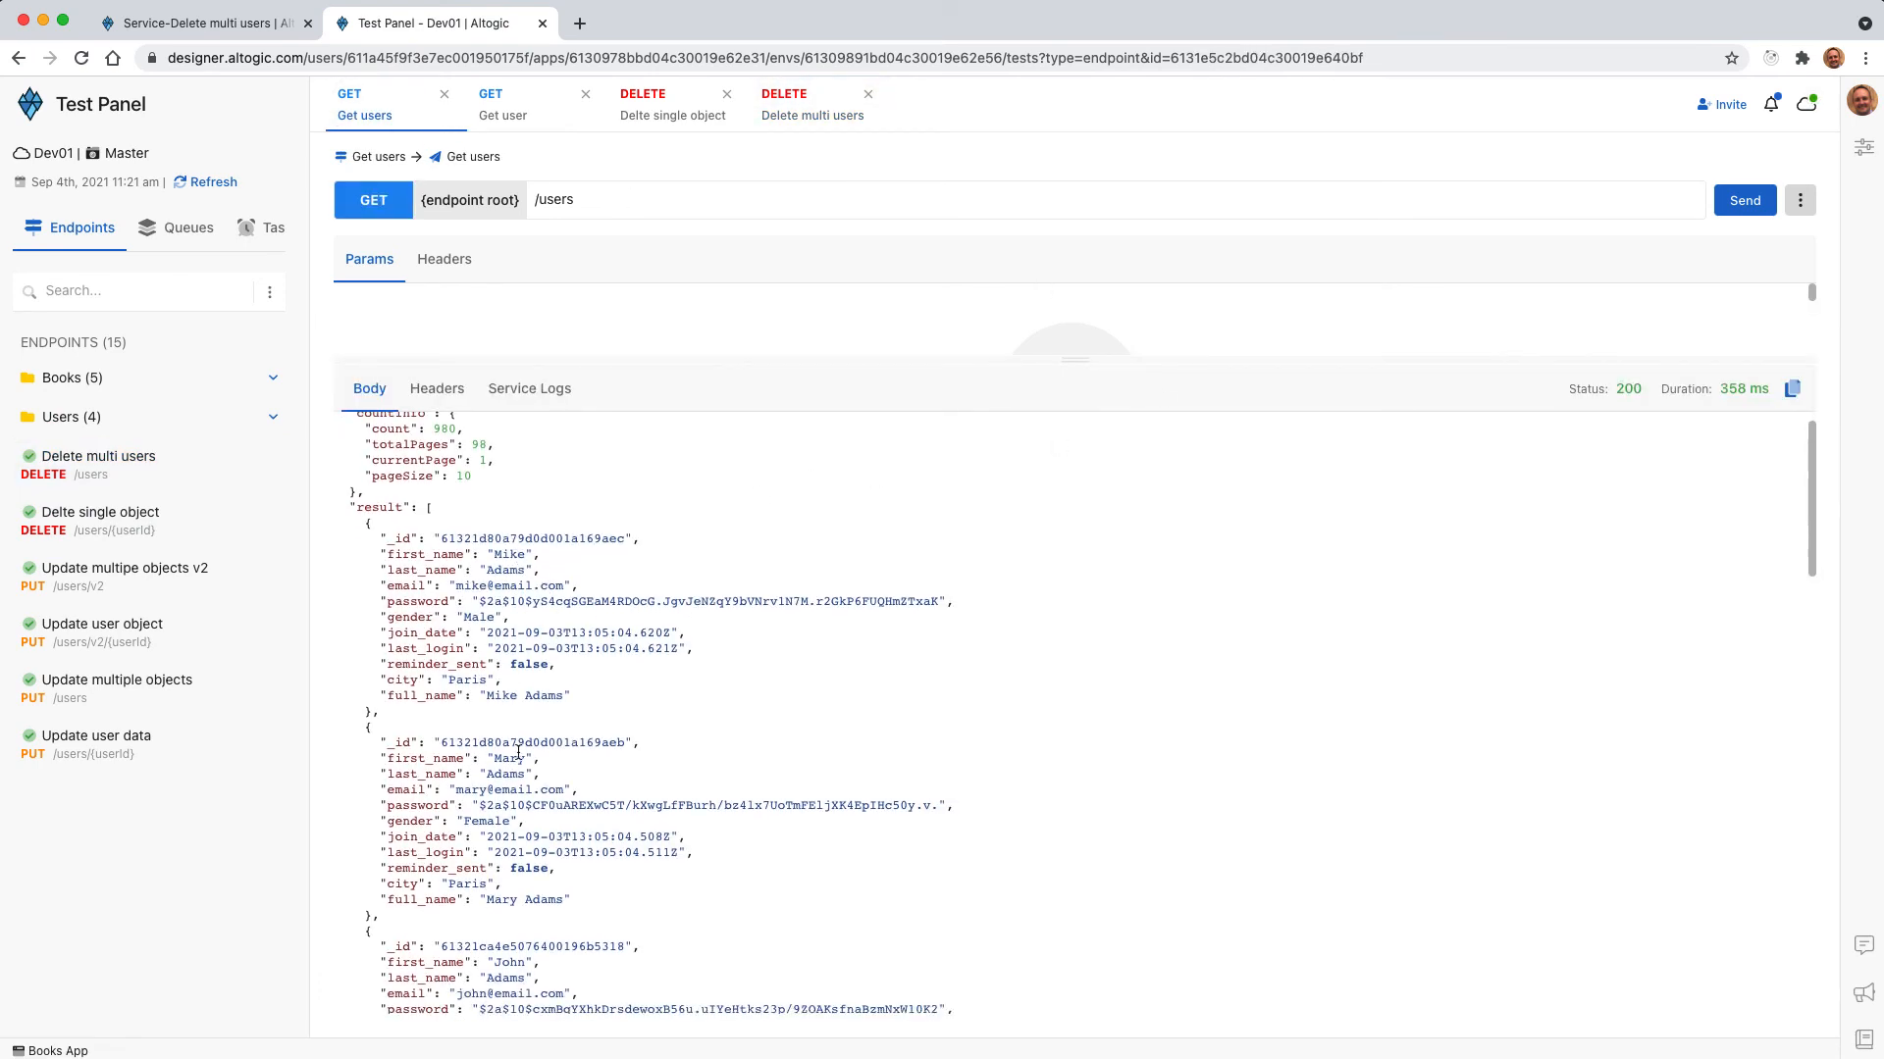
Send the Delete multi users request, examine its response, and resend Get users to check the remaining user records.
scroll(518, 752, "down", 8)
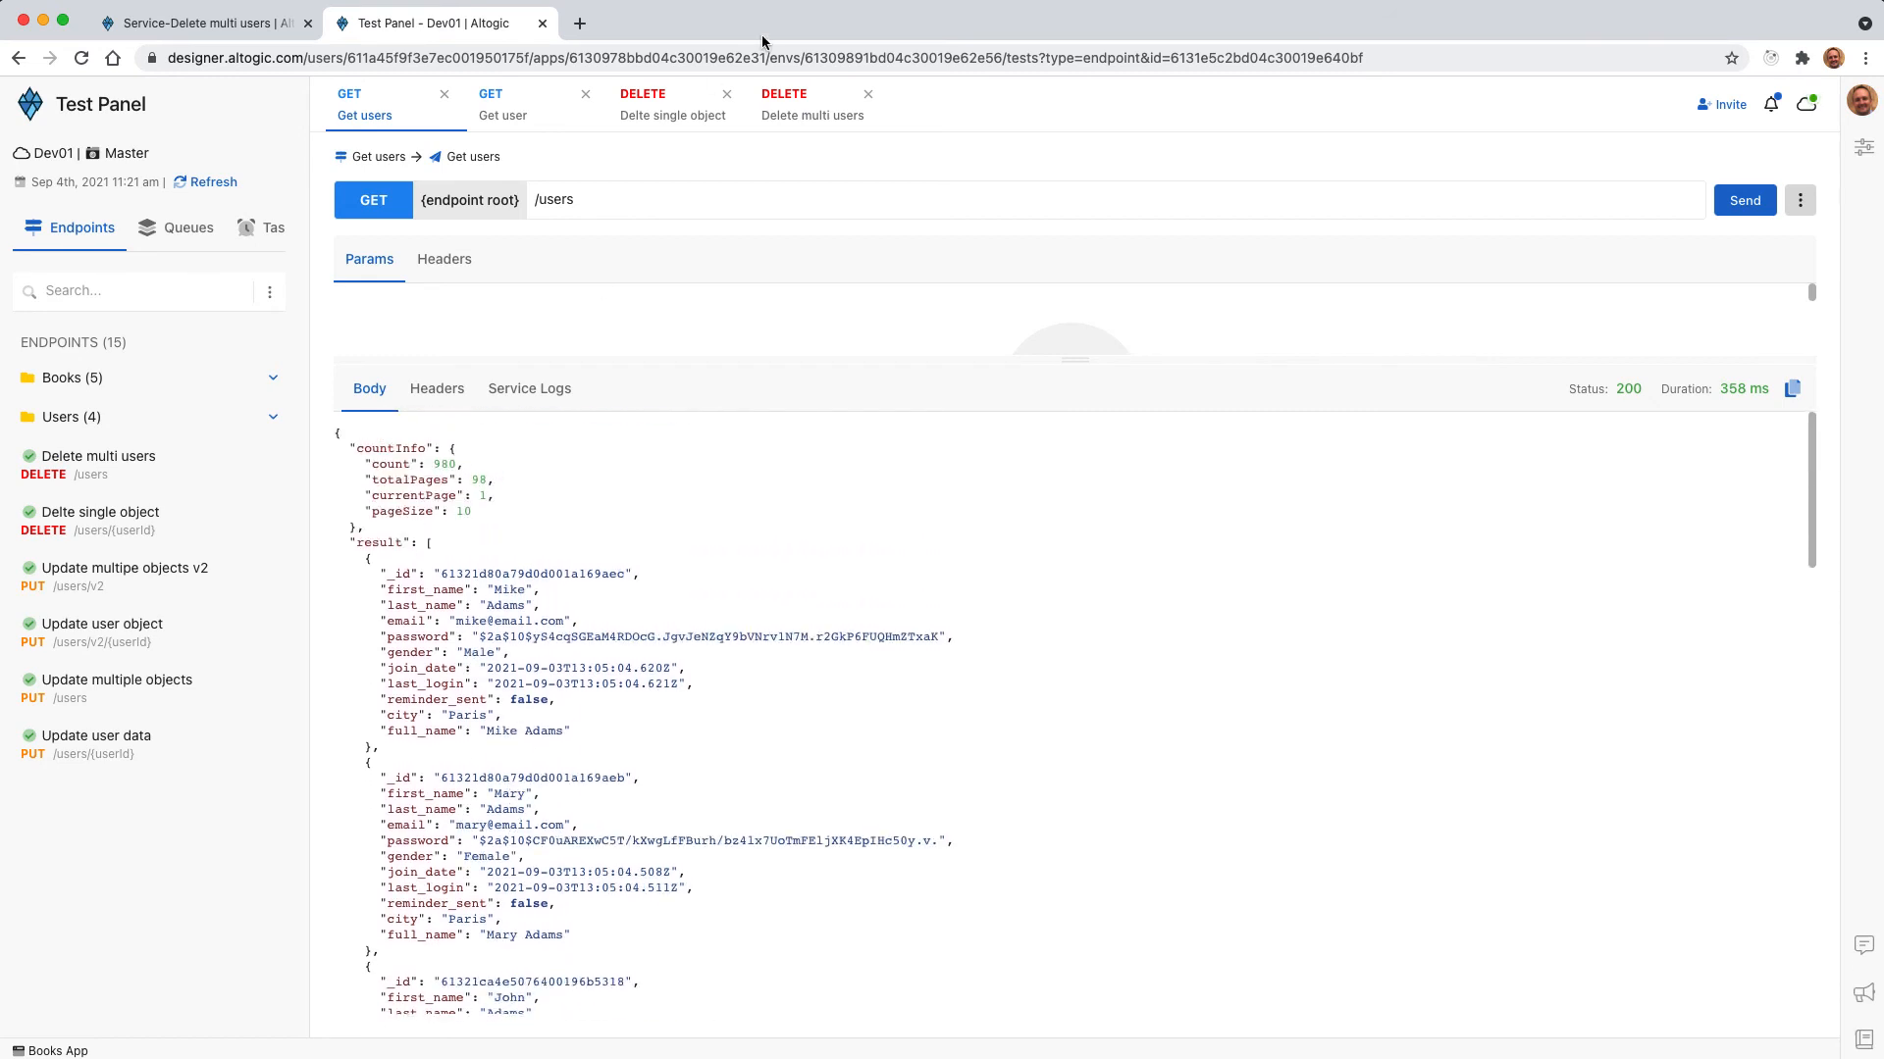
left_click(819, 115)
left_click(1745, 200)
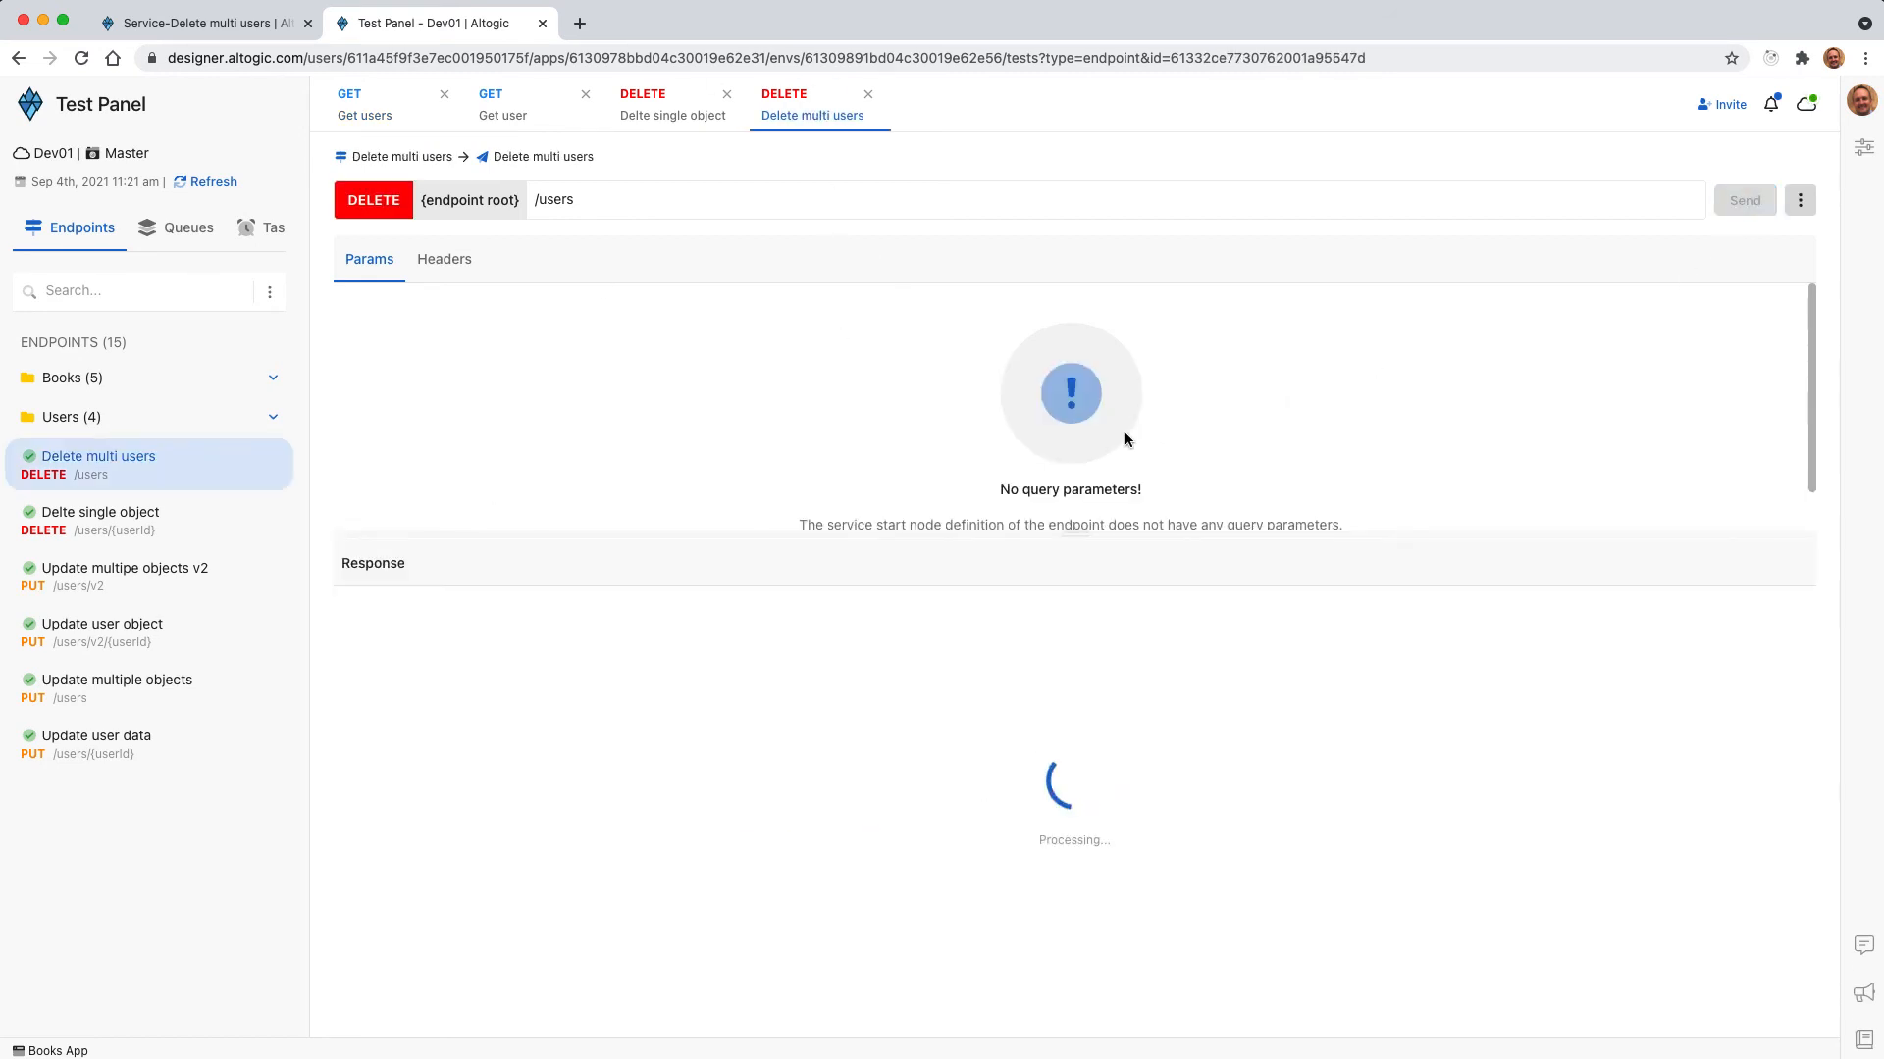
left_click_drag(414, 679, 329, 615)
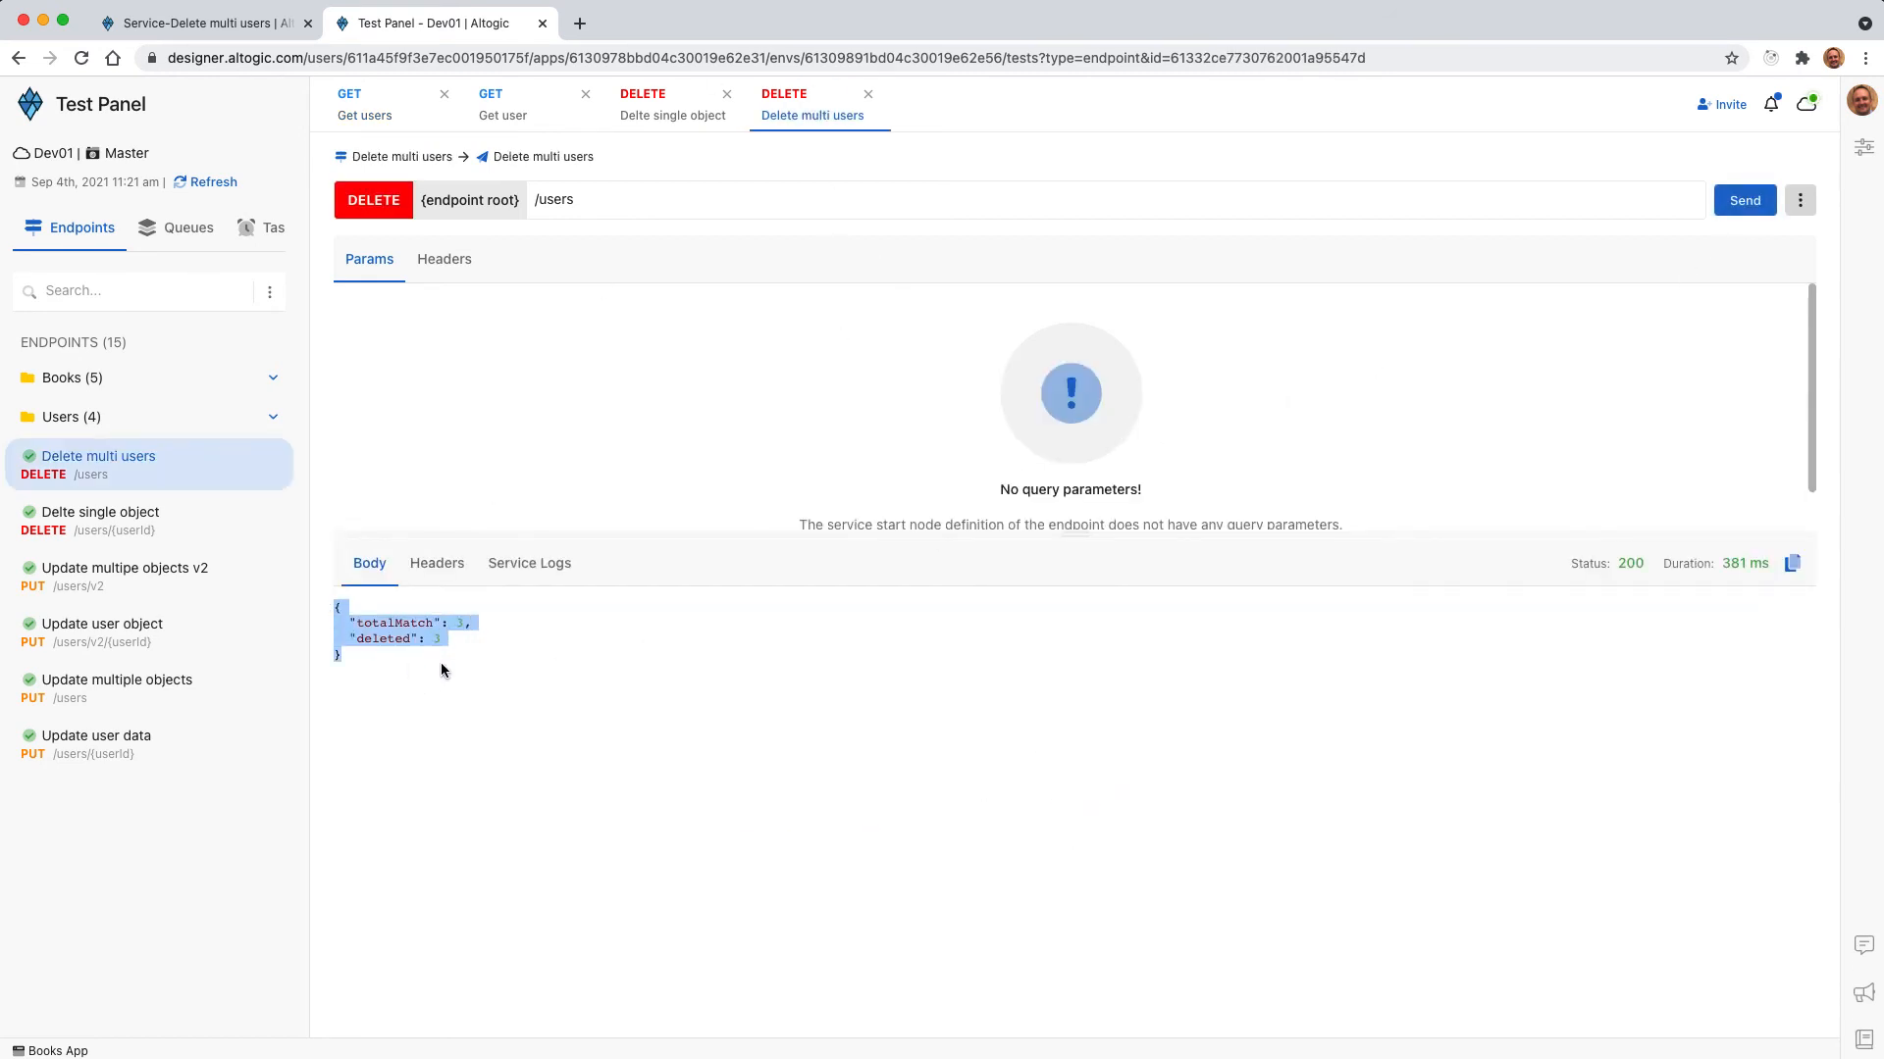
left_click(365, 115)
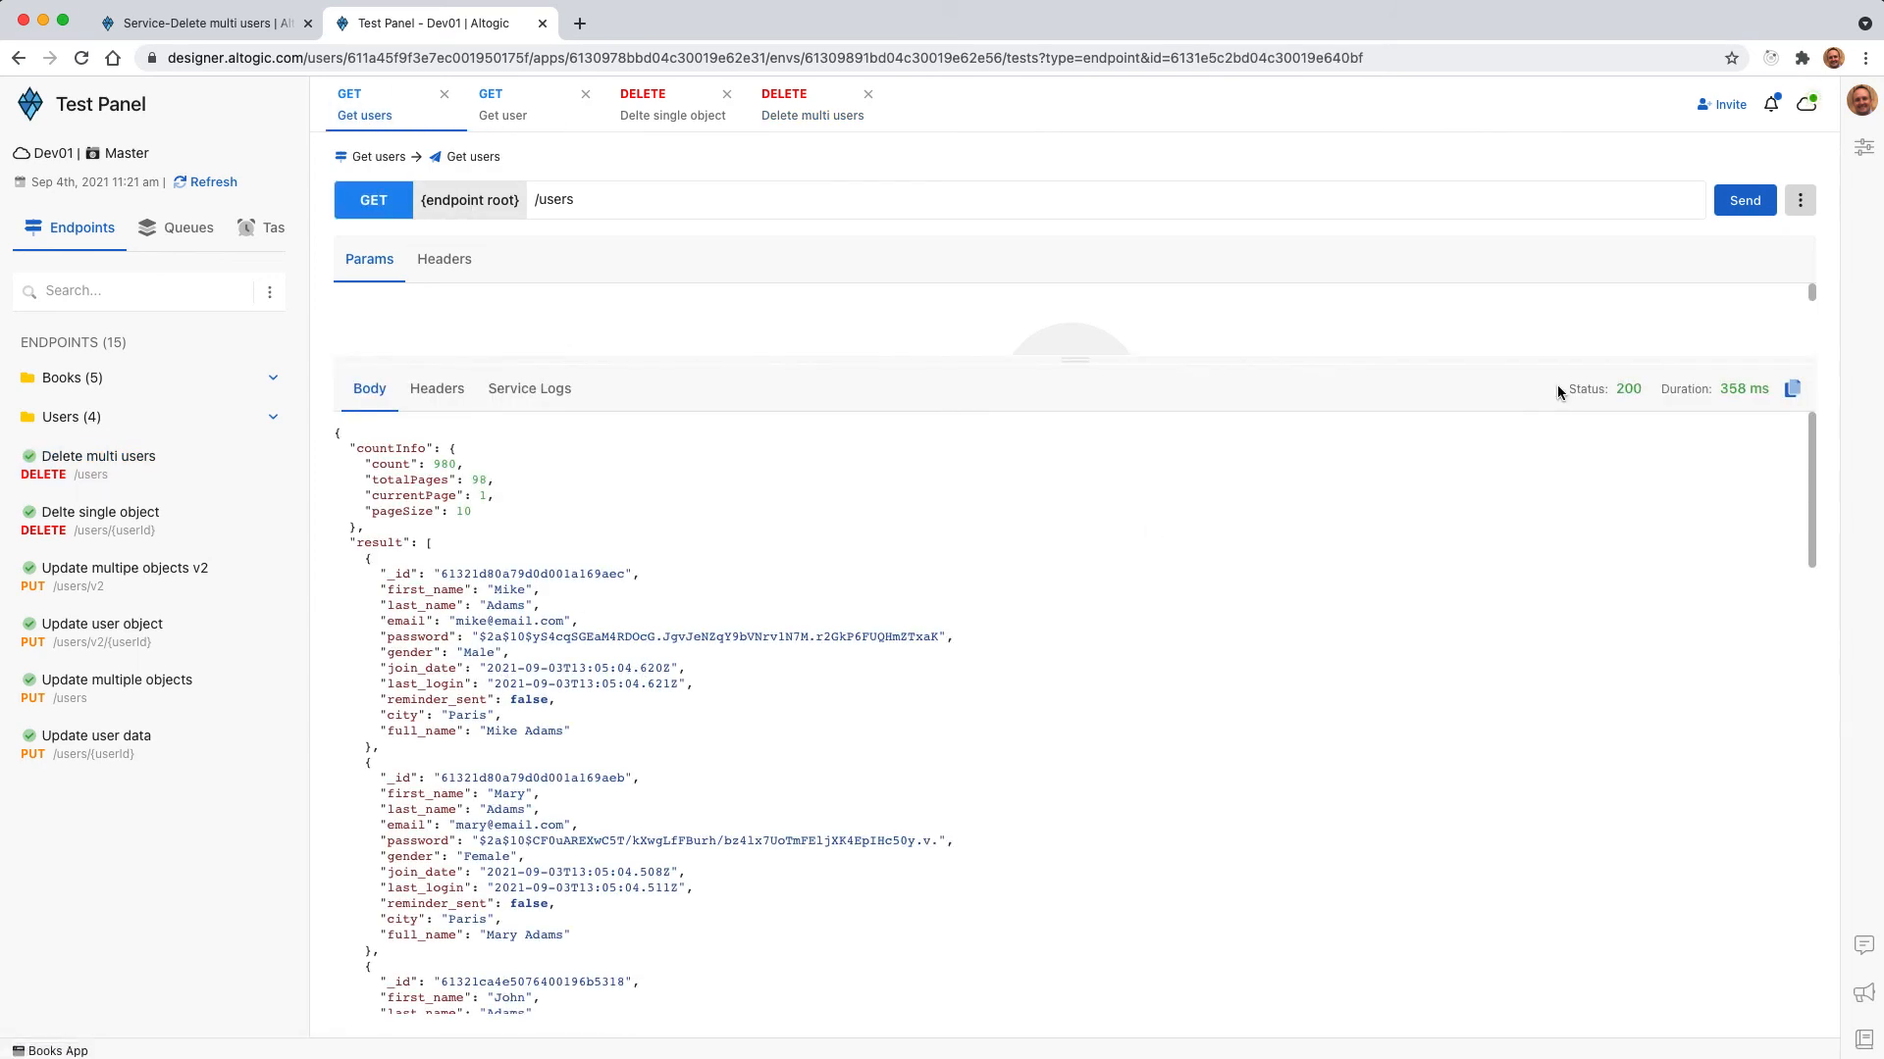
left_click(1745, 200)
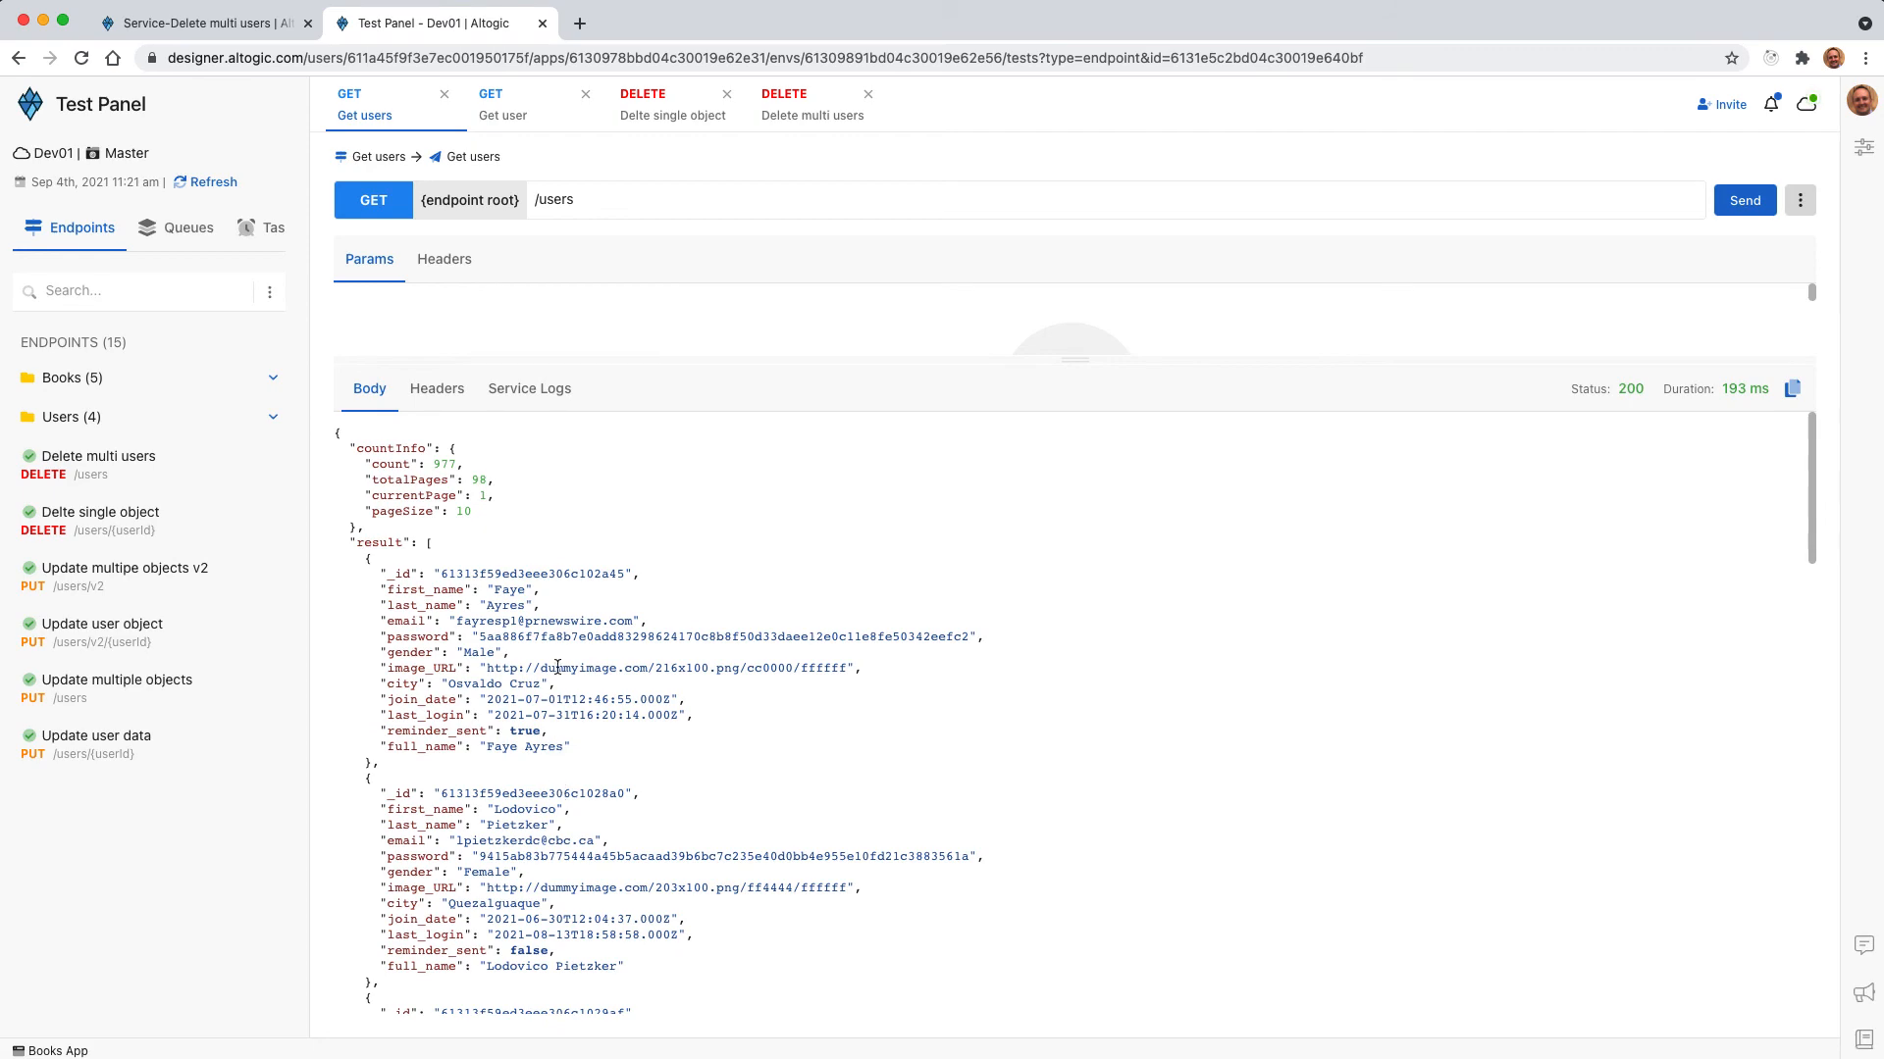
Replace the select query of the Delete Multi Objects by Query node in the Delete multi users service with true.
left_click(206, 23)
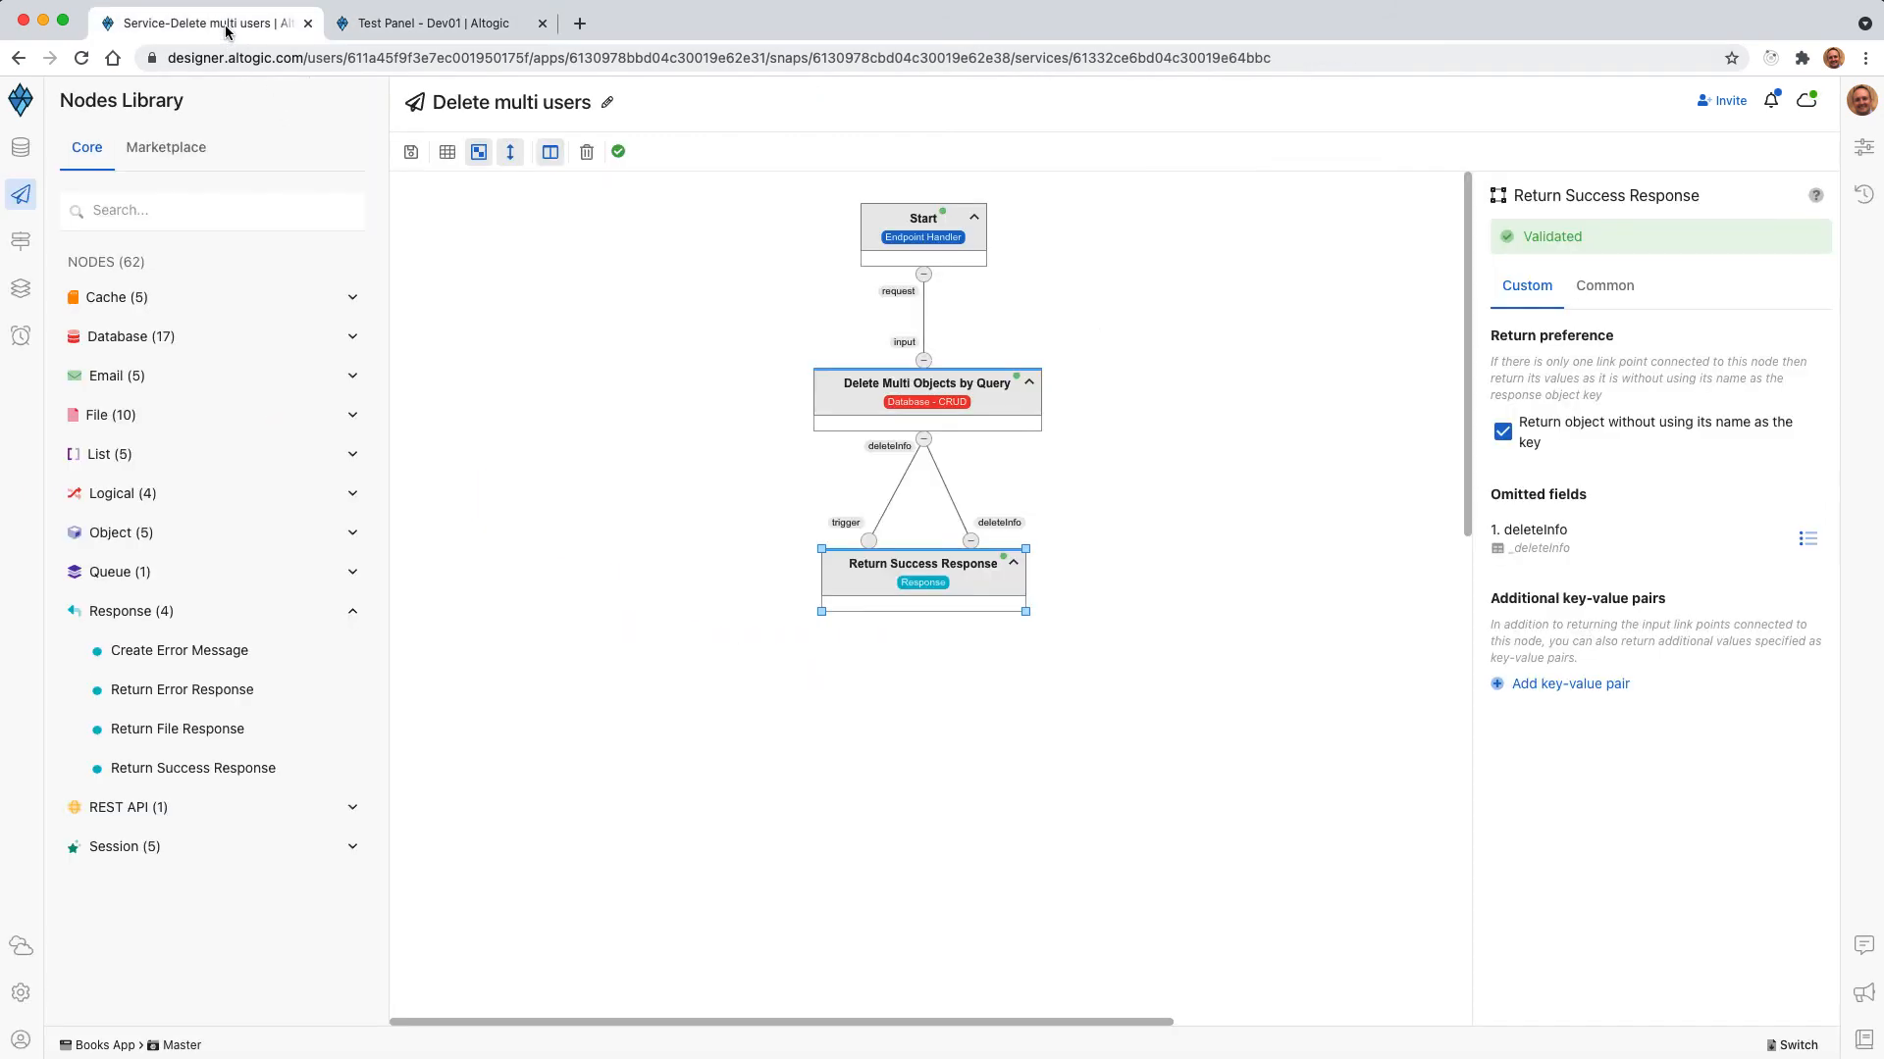
left_click(1088, 428)
left_click(963, 402)
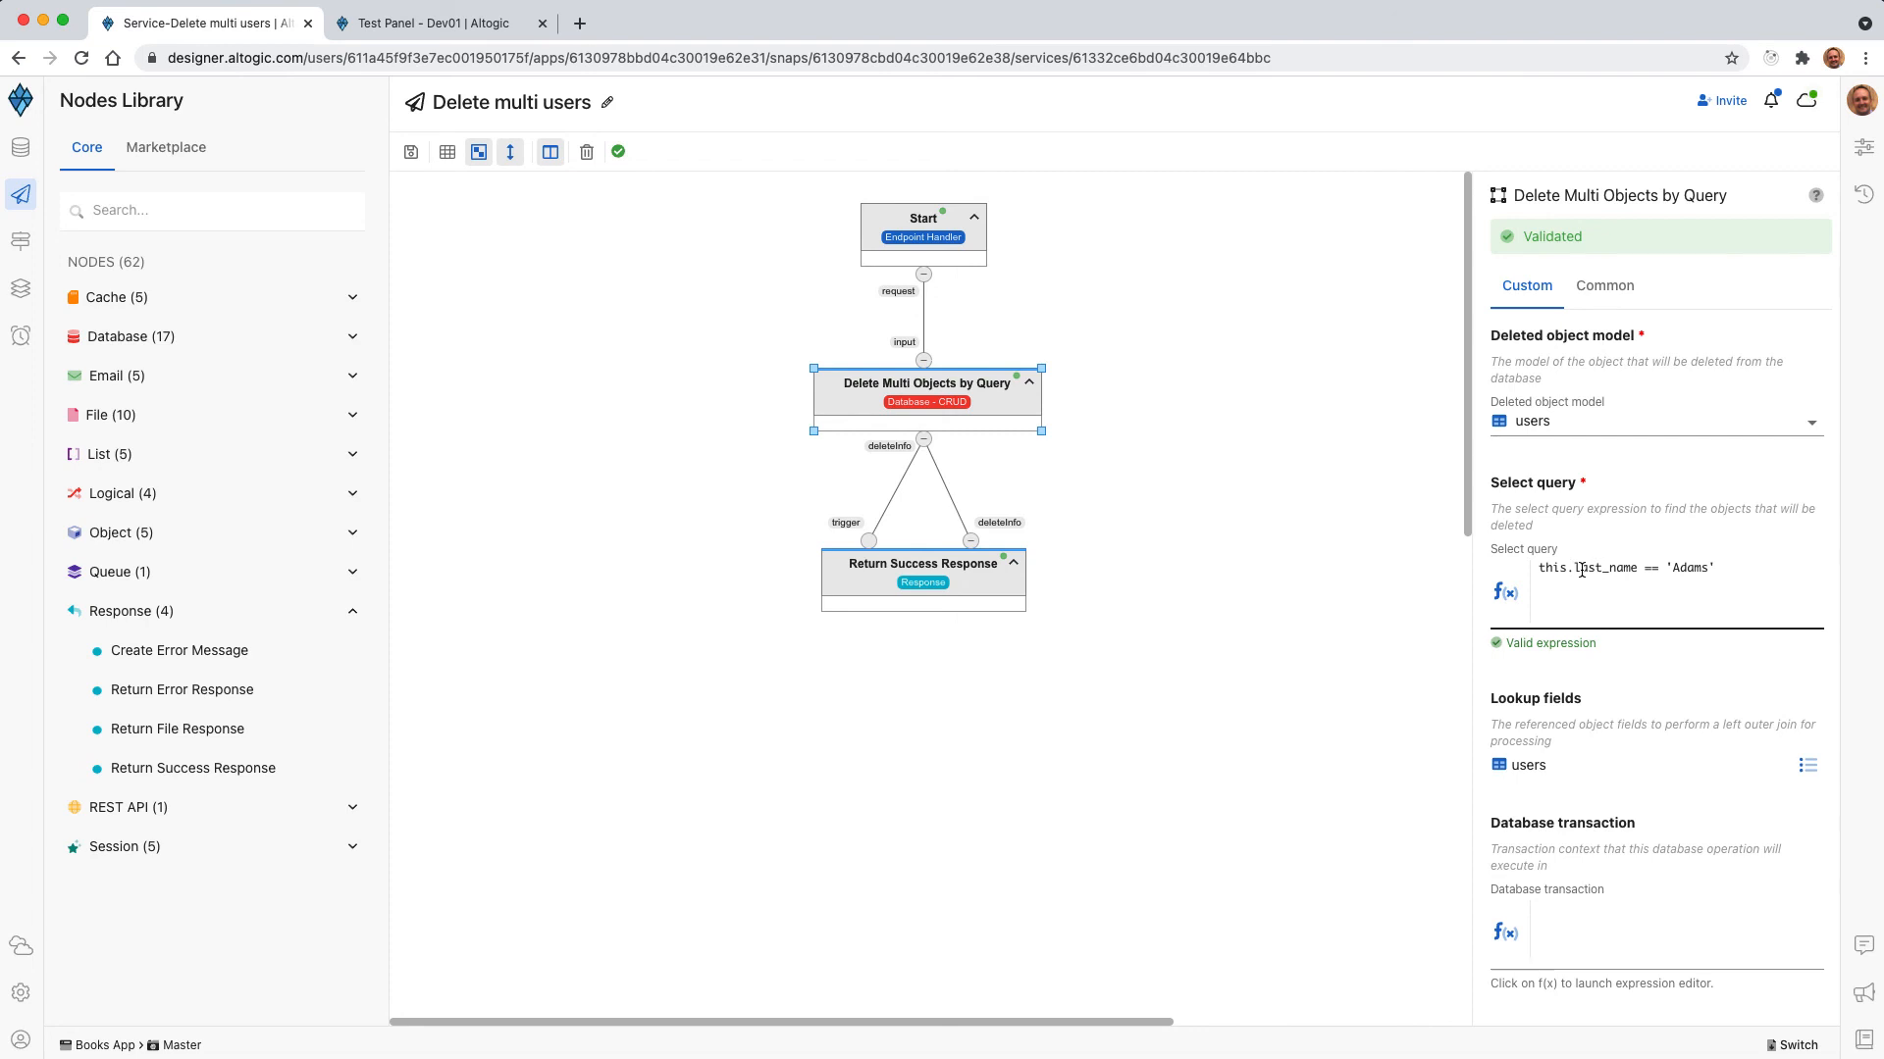
triple_click(1582, 569)
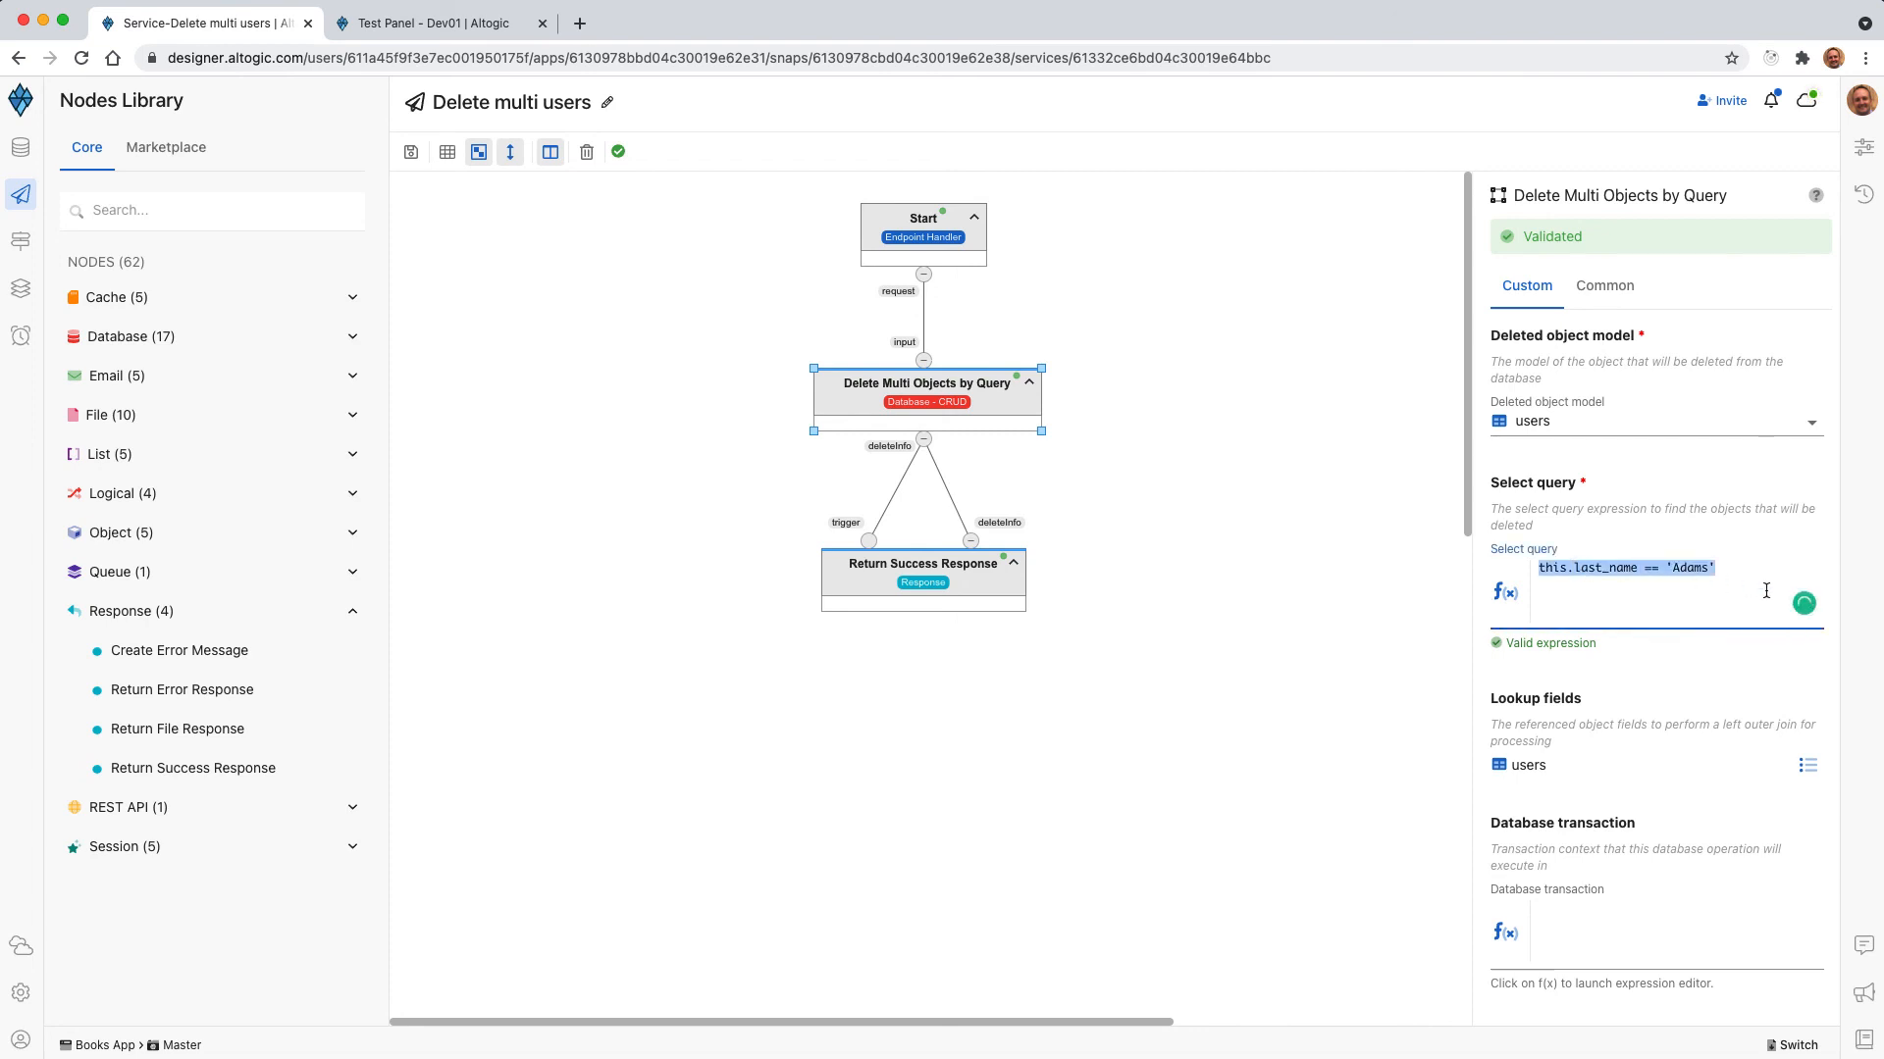
key("BackSpace")
type("tu")
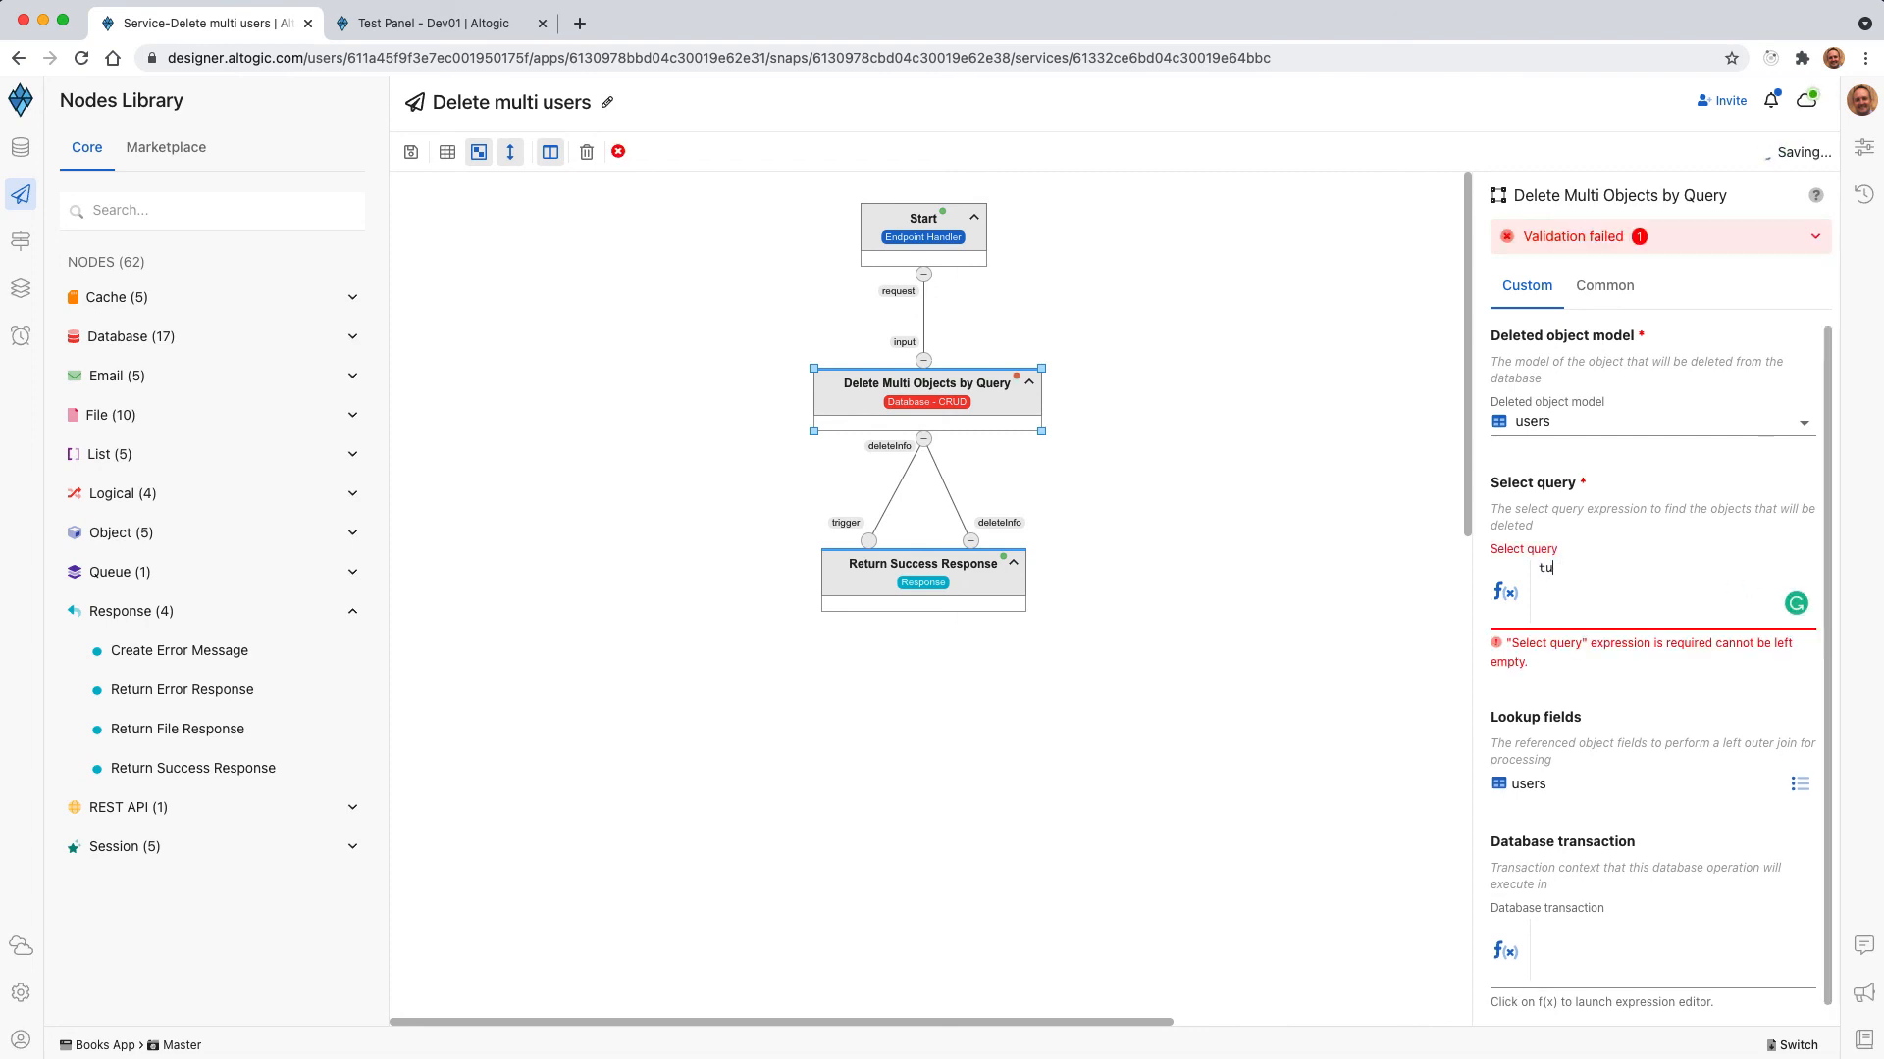
key("BackSpace")
type("rue")
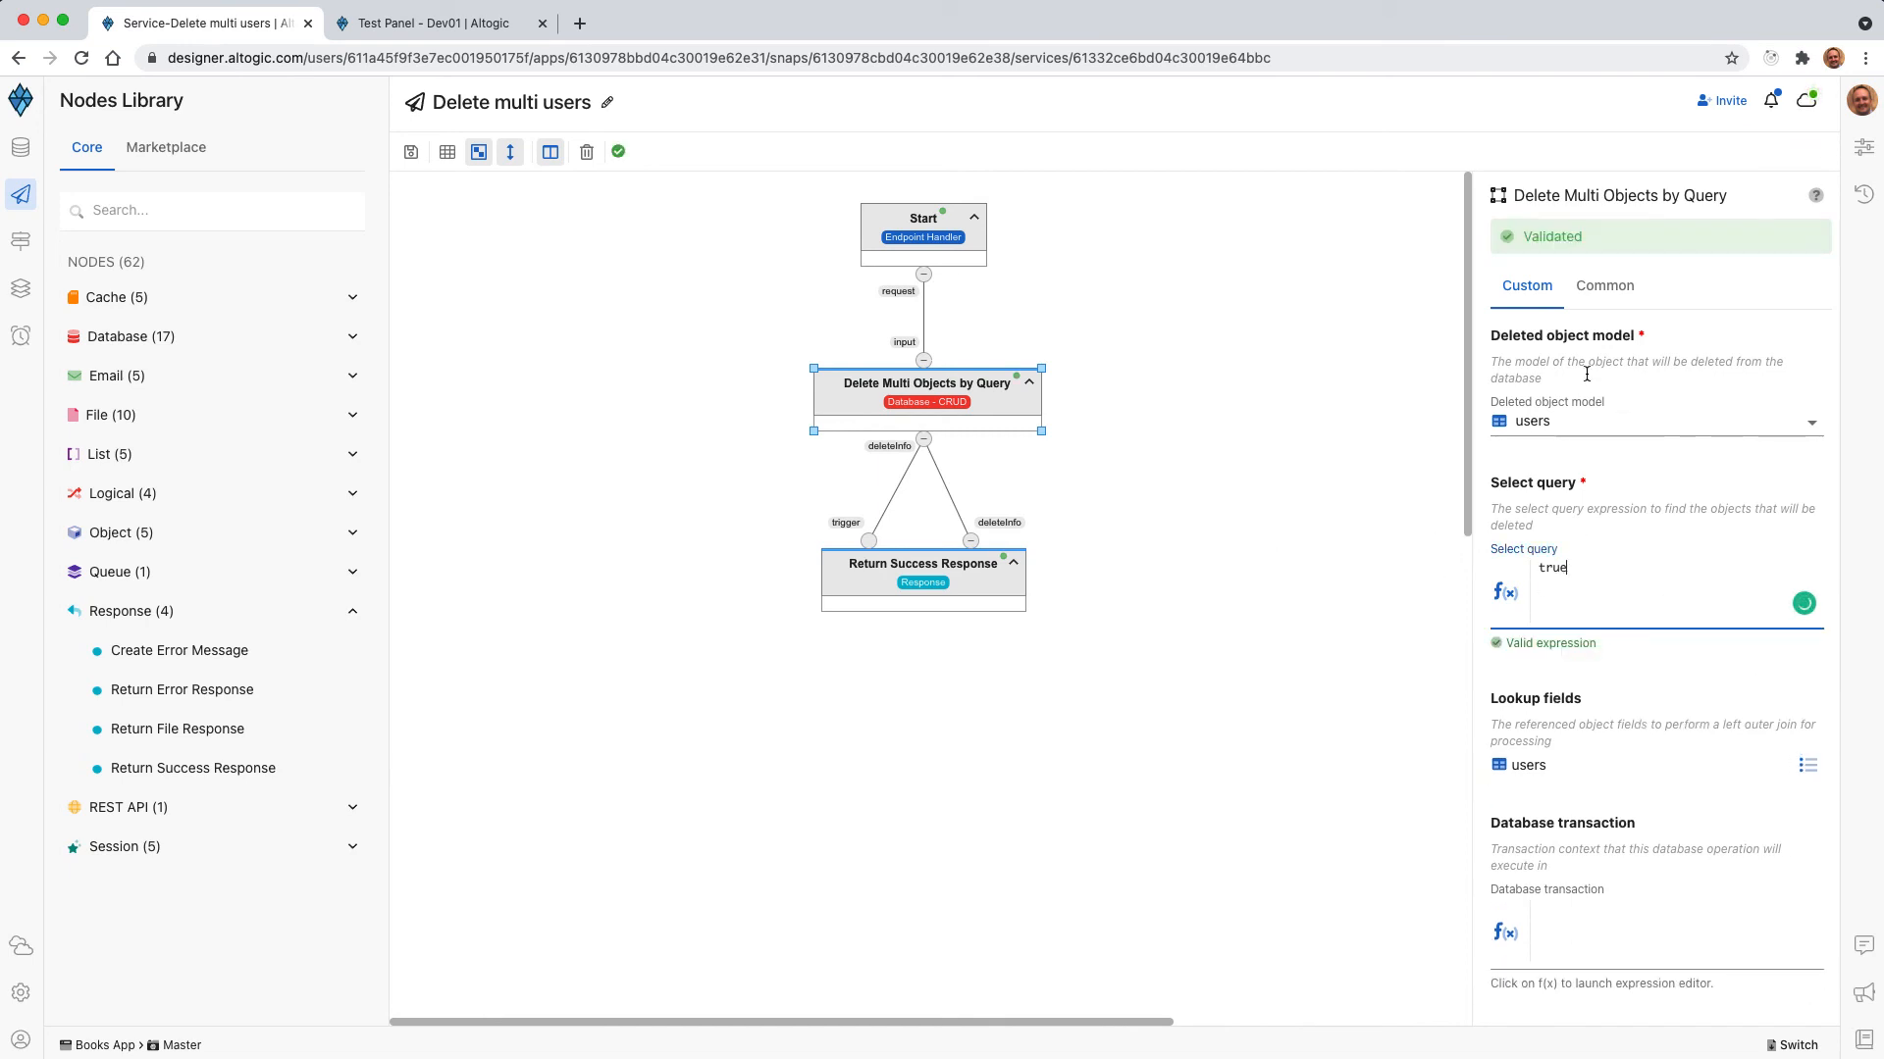
Undo the select query edits to restore the this.last_name comparison in the delete node.
double_click(1551, 572)
type("thi")
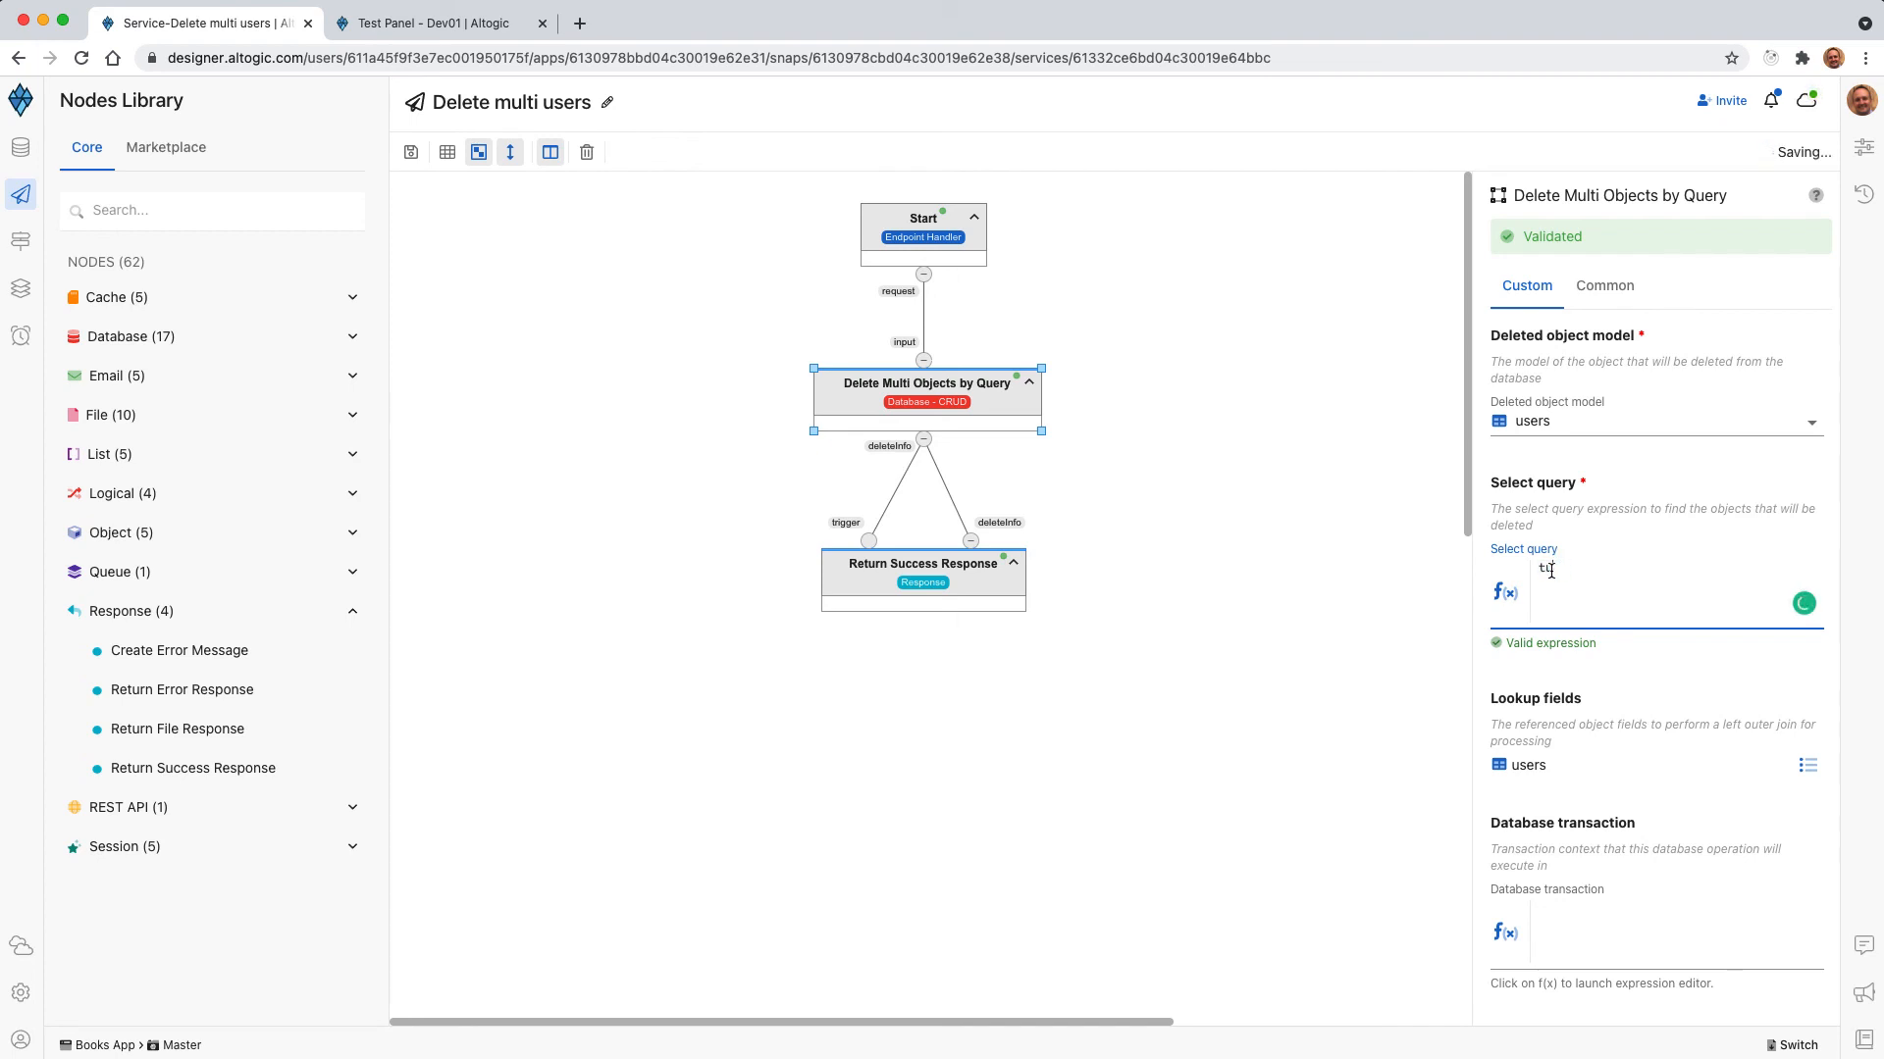
key("super+z")
key("super+z")
left_click(1287, 468)
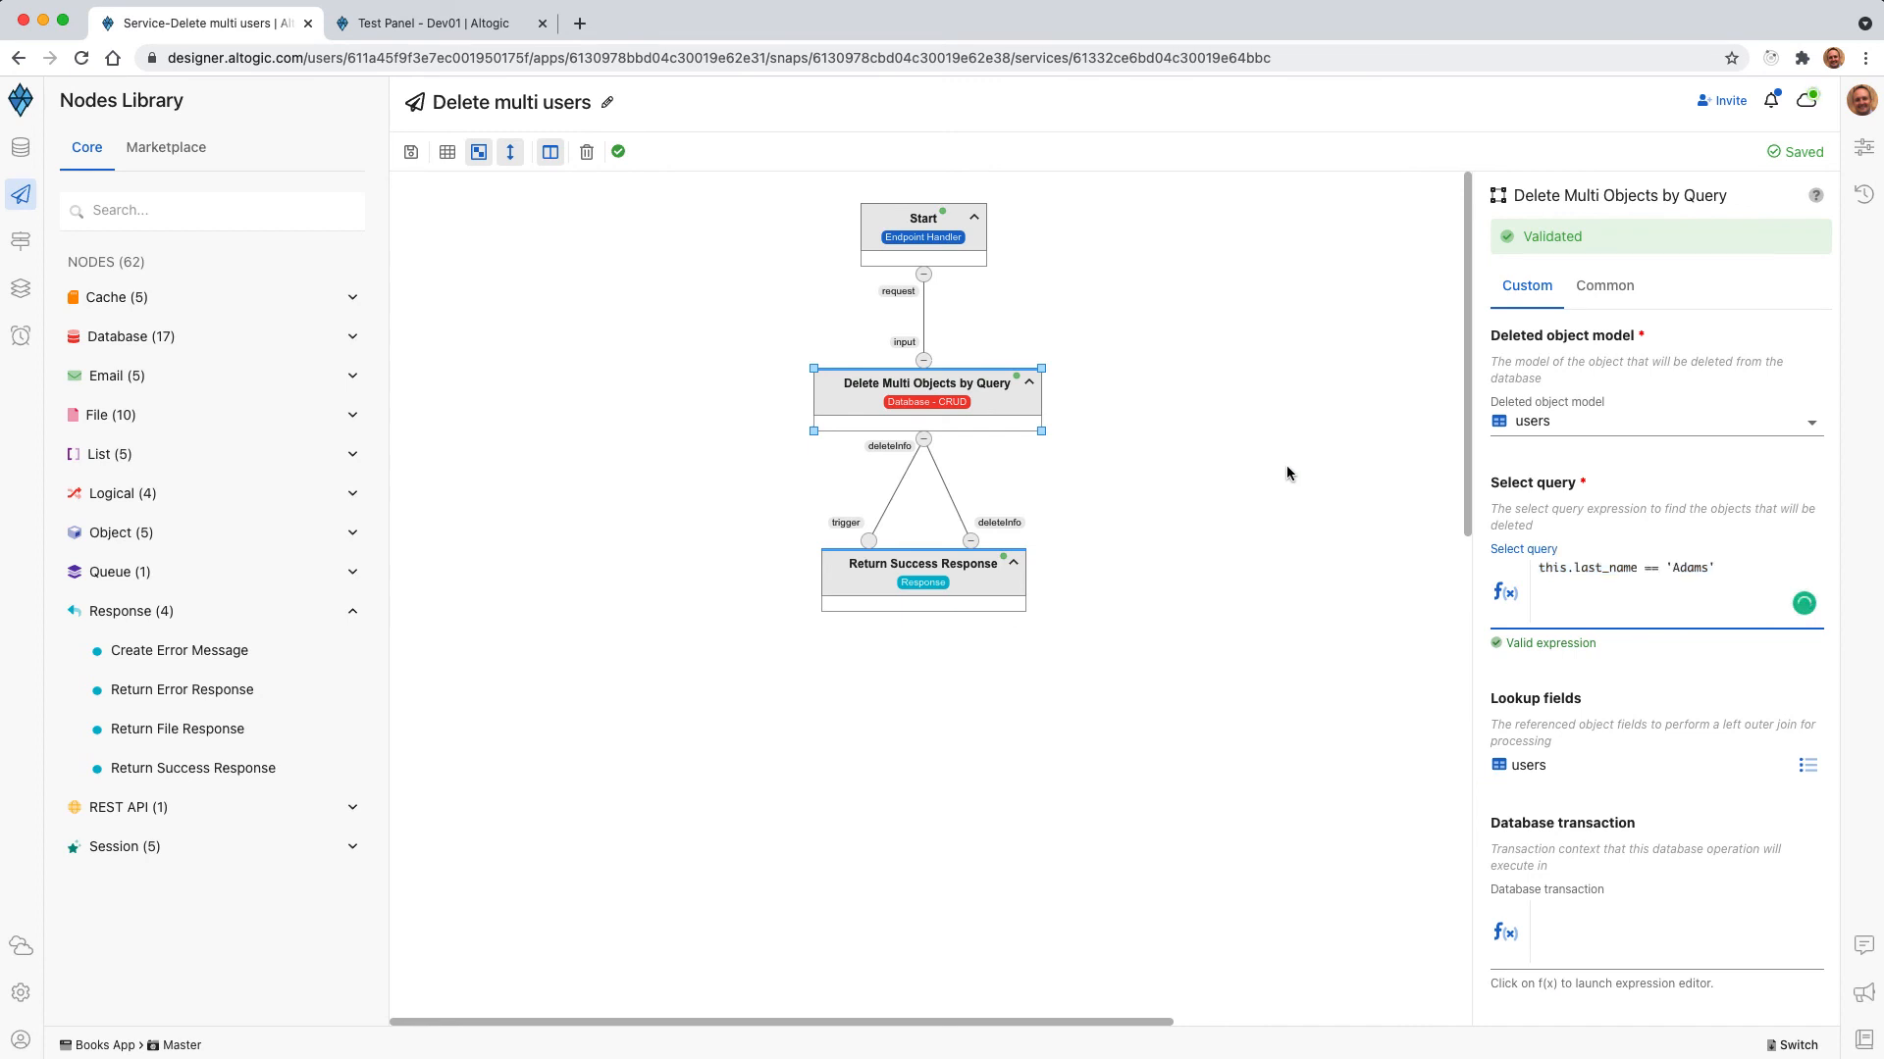
left_click(998, 417)
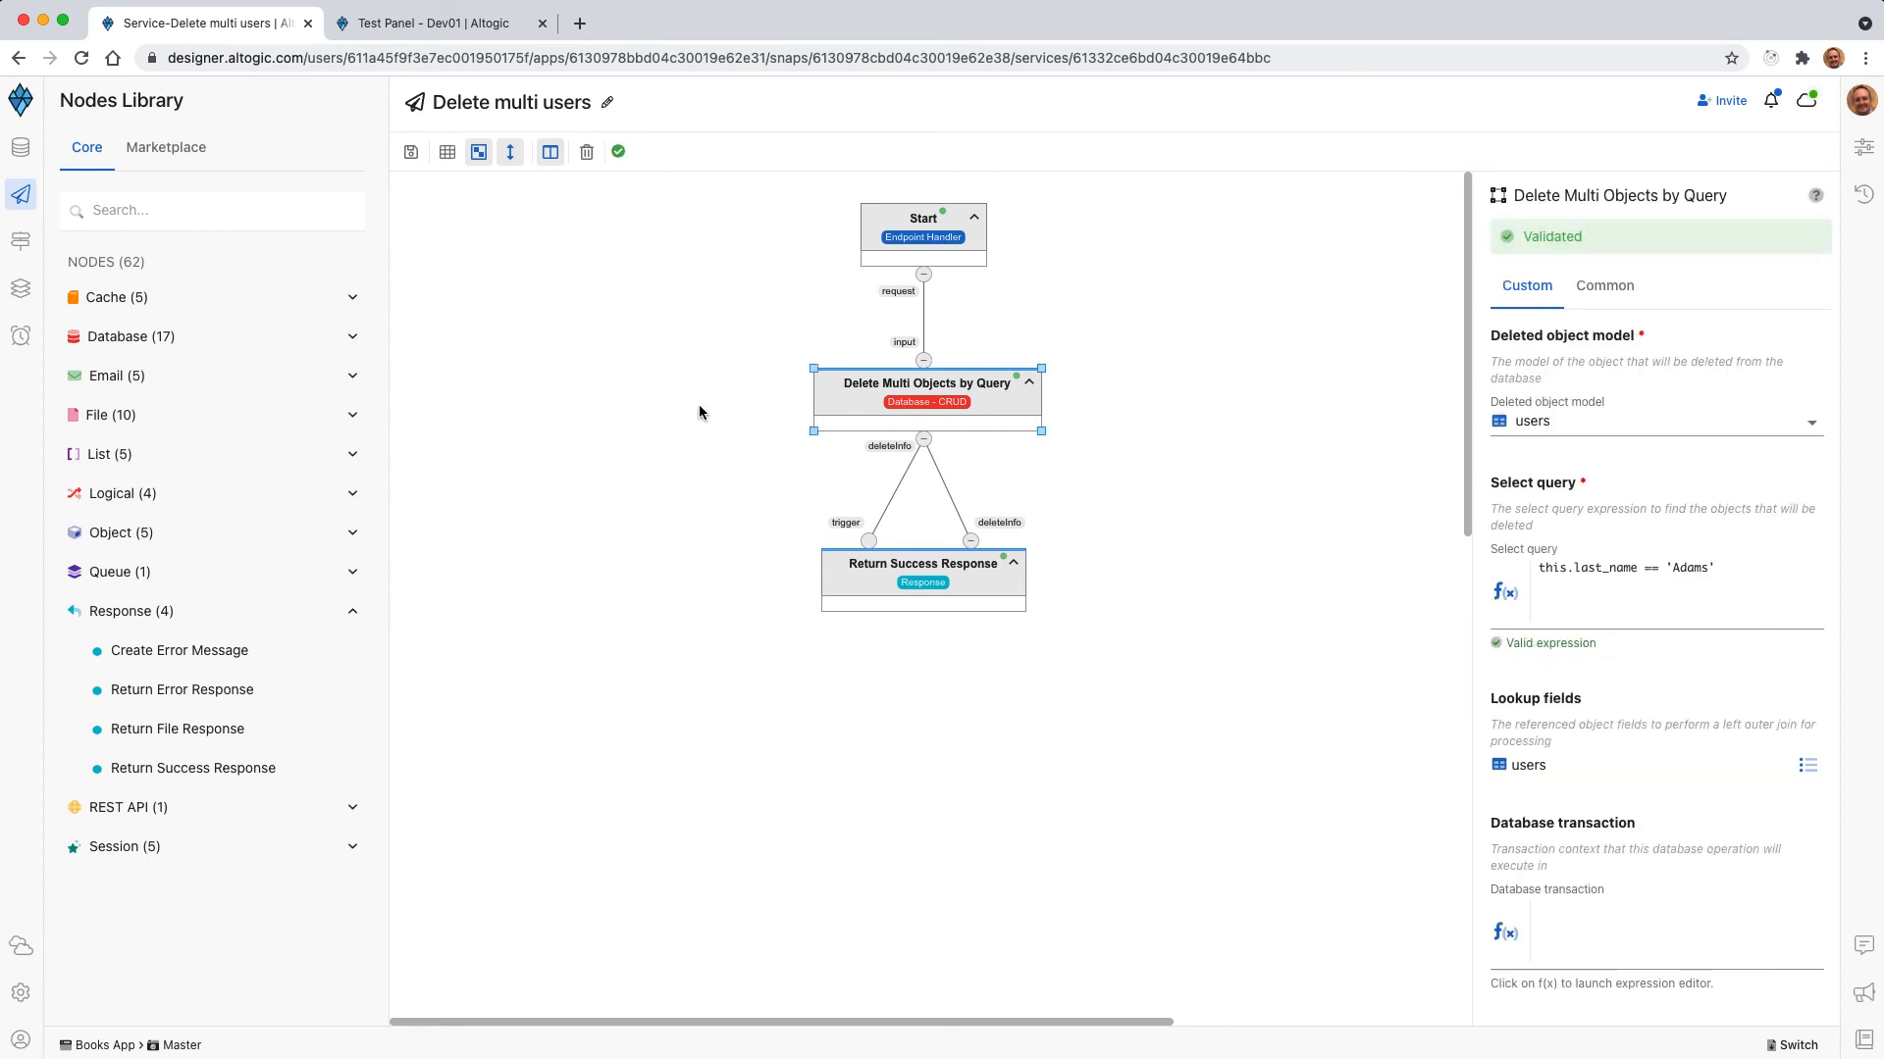